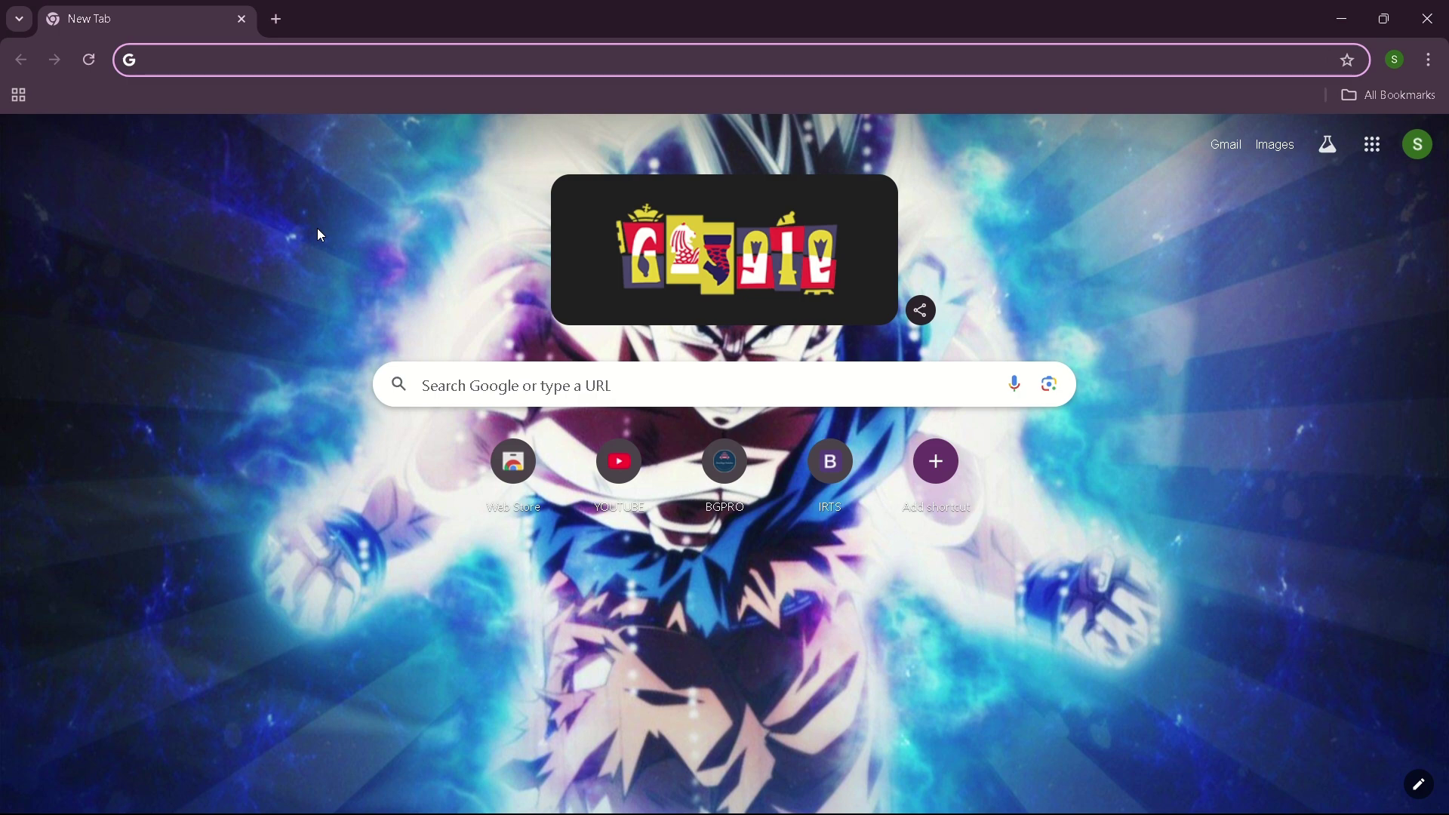
Open the mibproduction.in website and follow the Download Client App link on its Client App page.
type("mib")
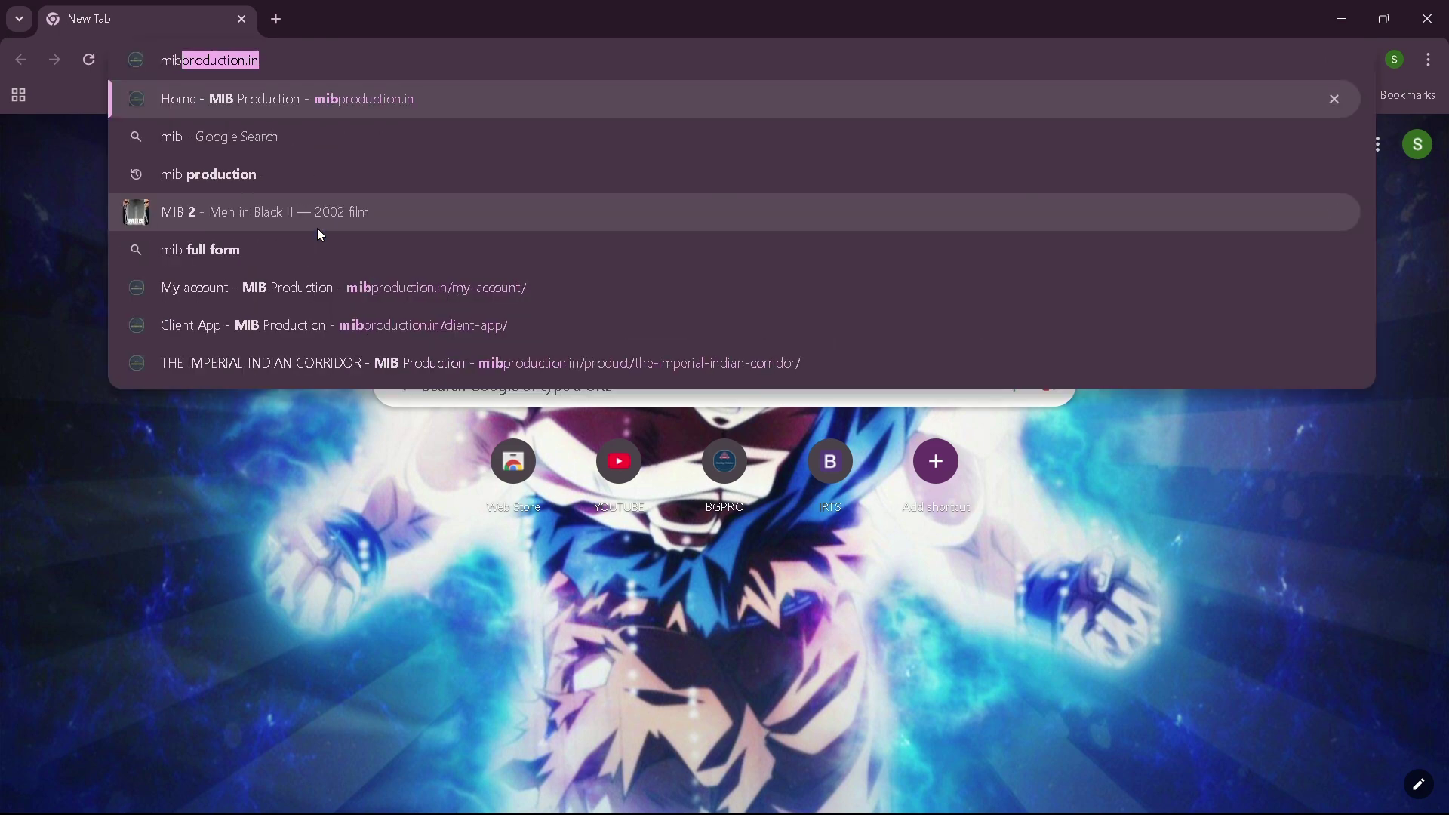
key("Return")
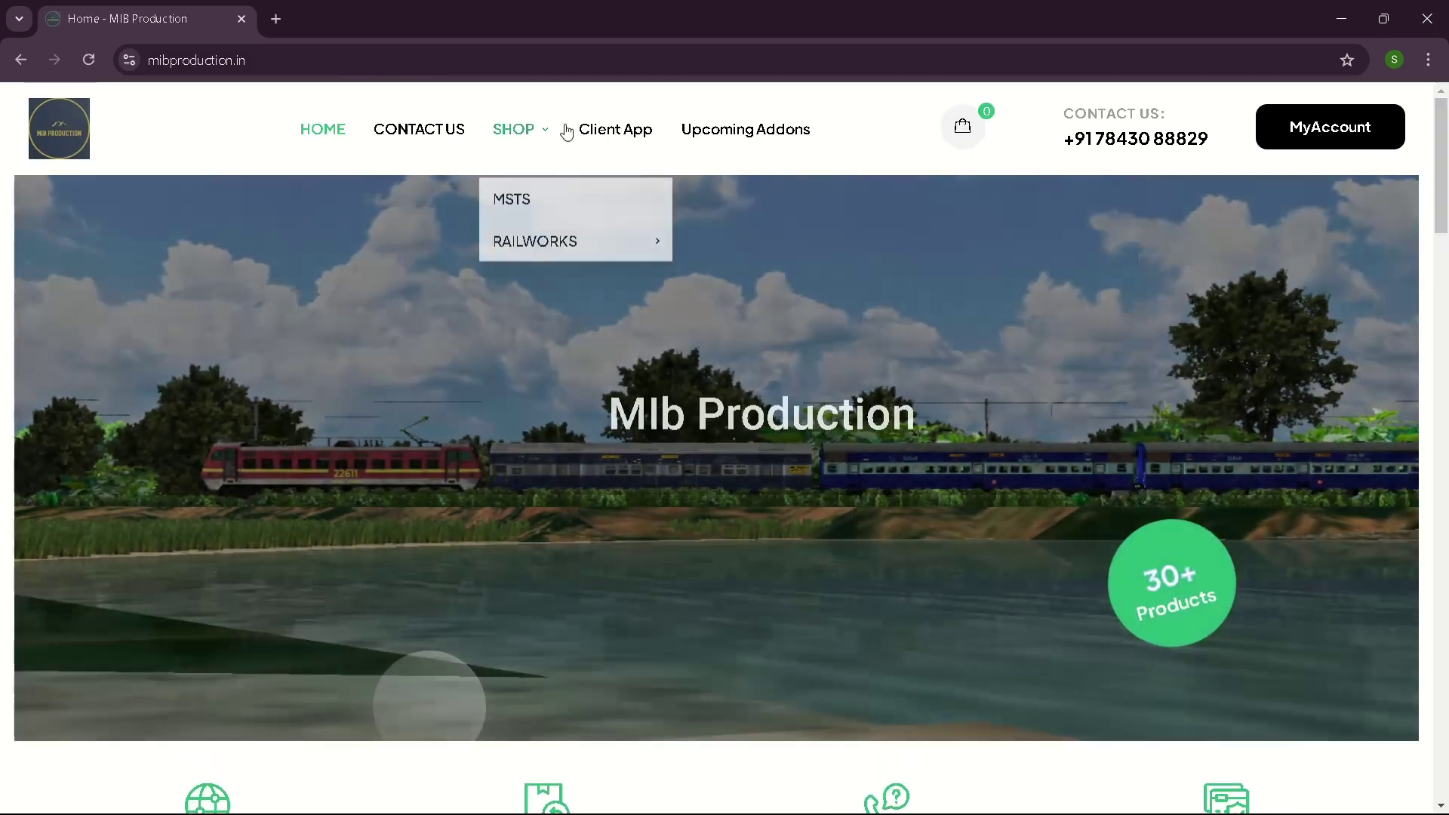
left_click(580, 132)
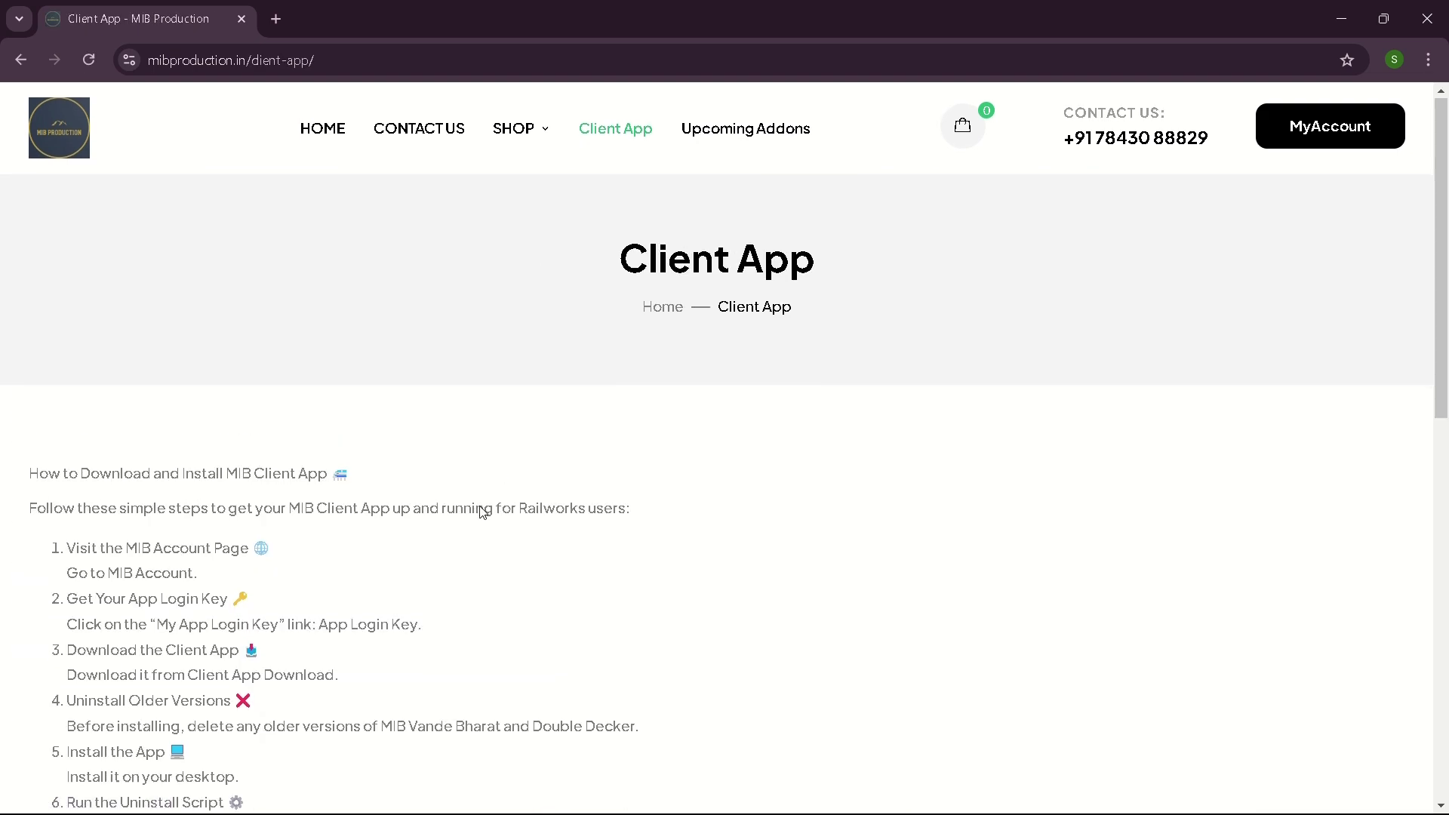
scroll(483, 509, "down", 7)
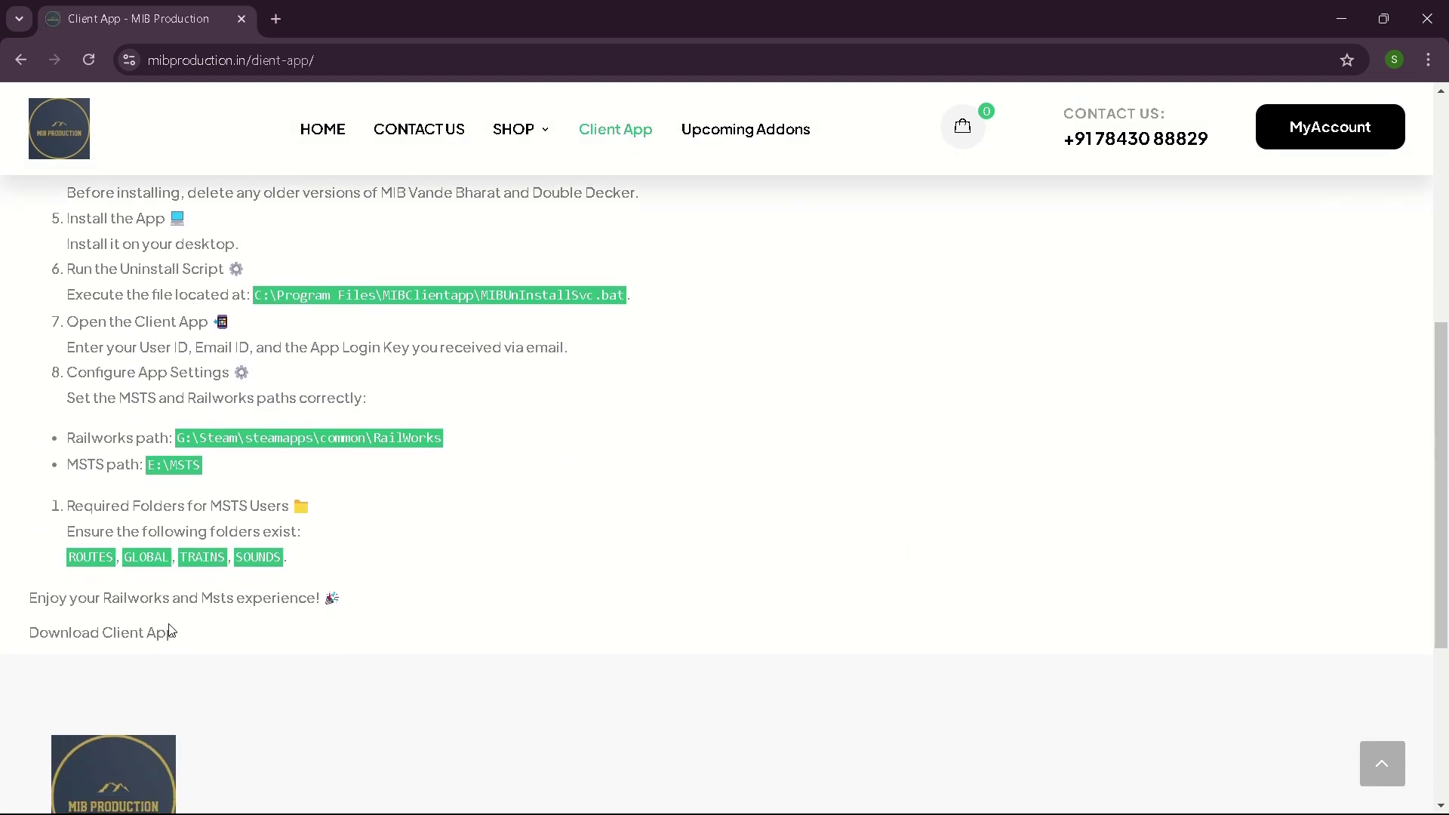
left_click(85, 641)
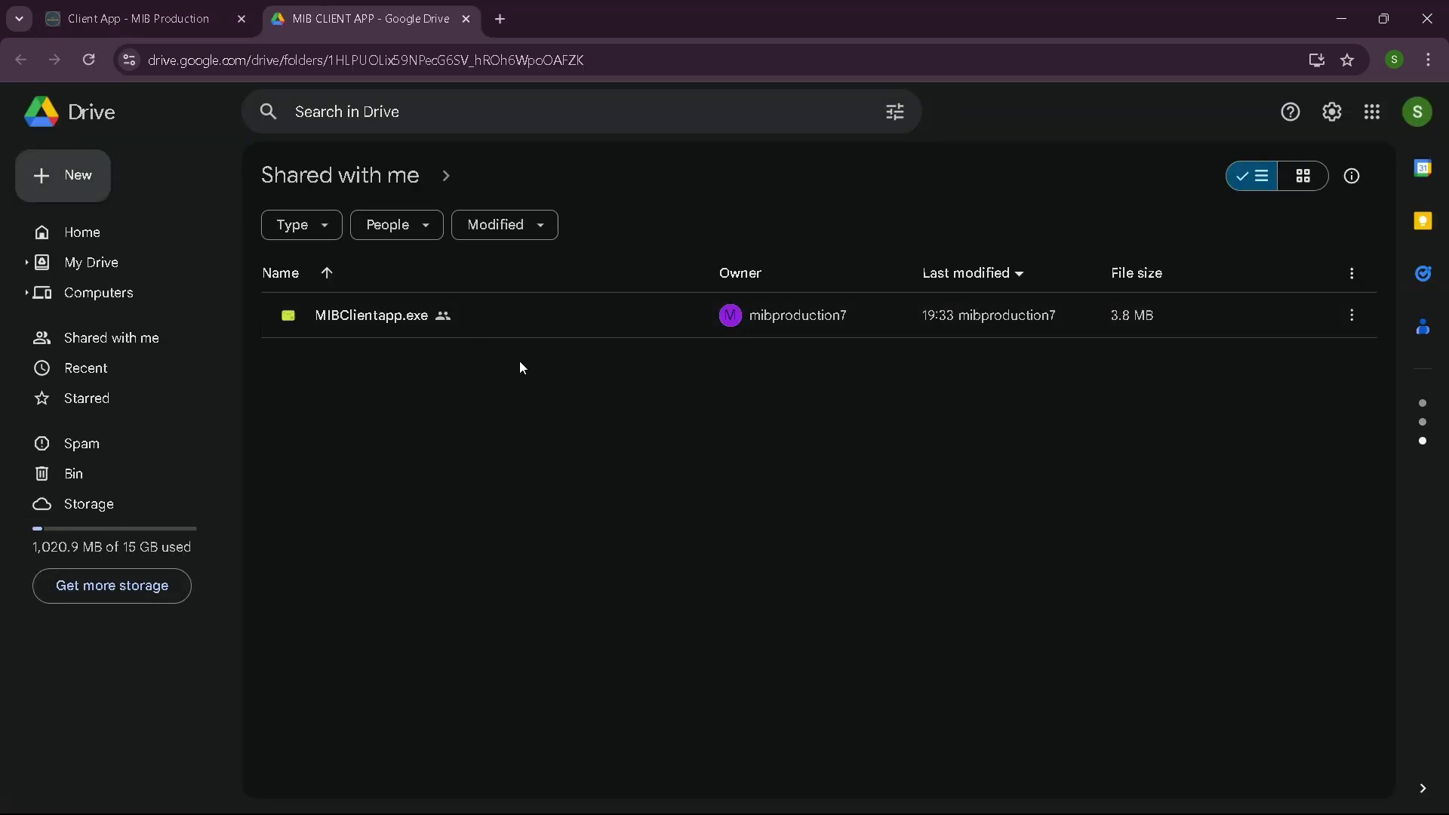
Download MIBClientapp.exe from the shared Drive folder, accepting the dangerous file type and keeping the unverified file.
left_click(674, 312)
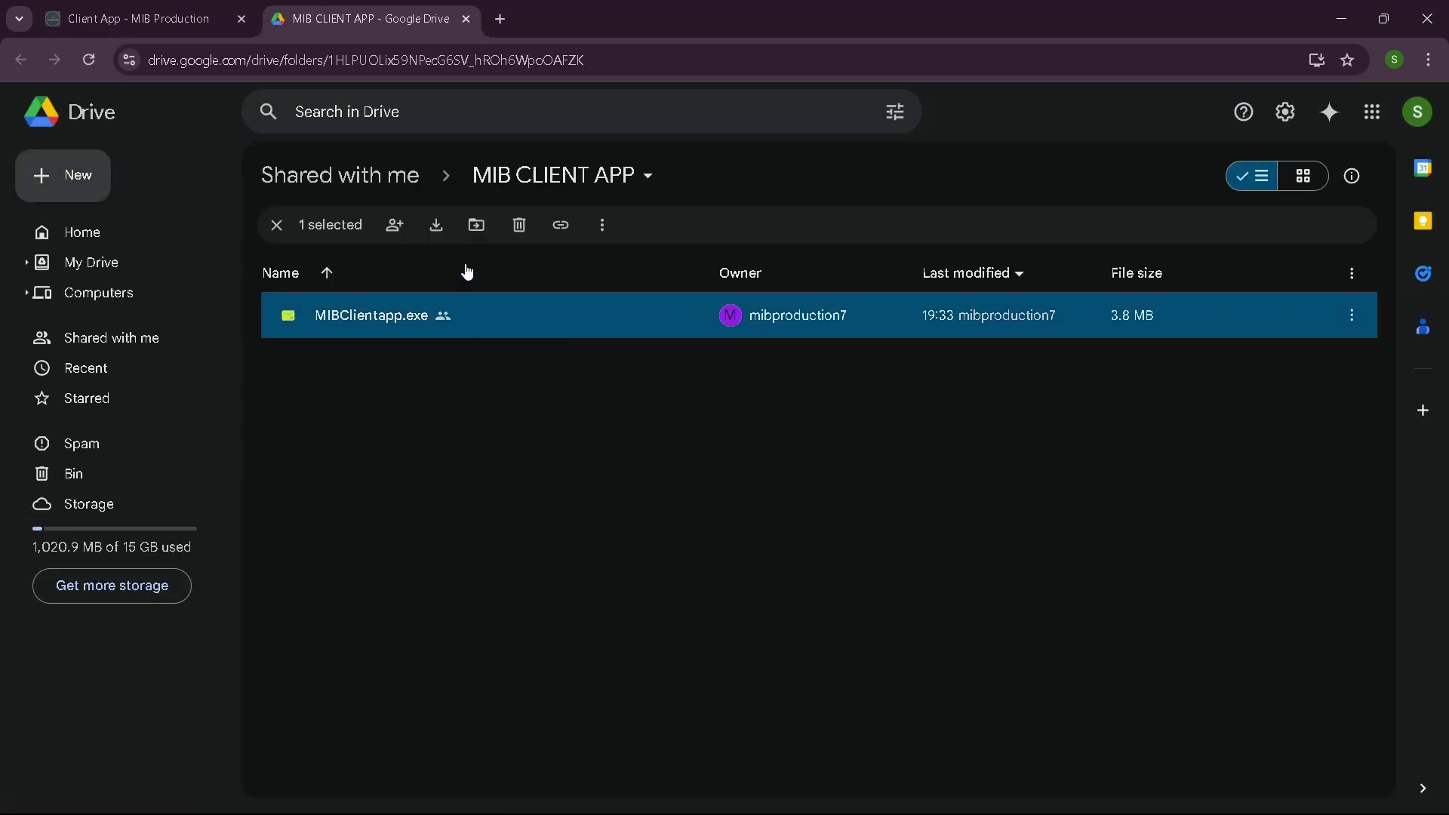
left_click(436, 228)
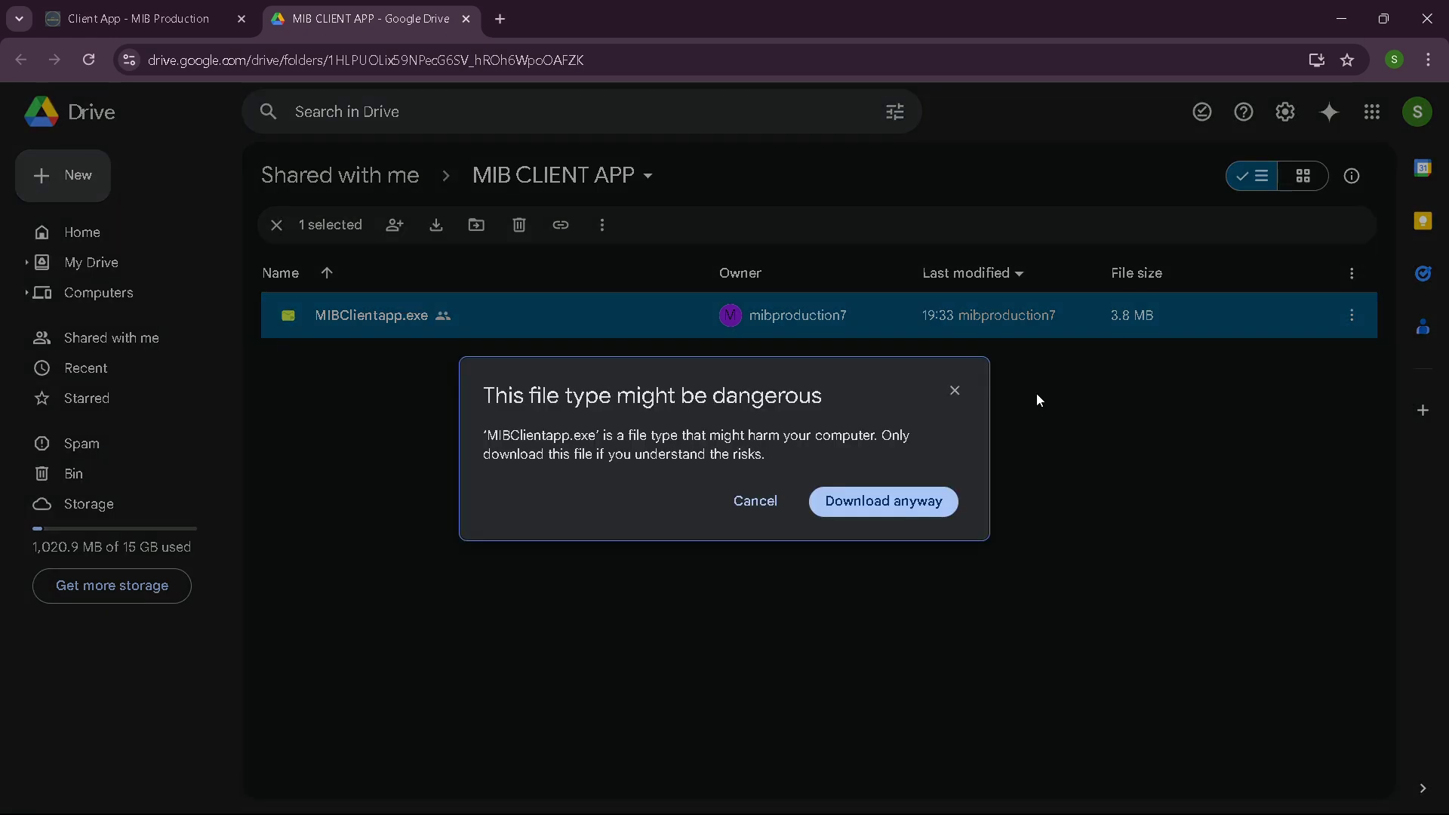
left_click(864, 506)
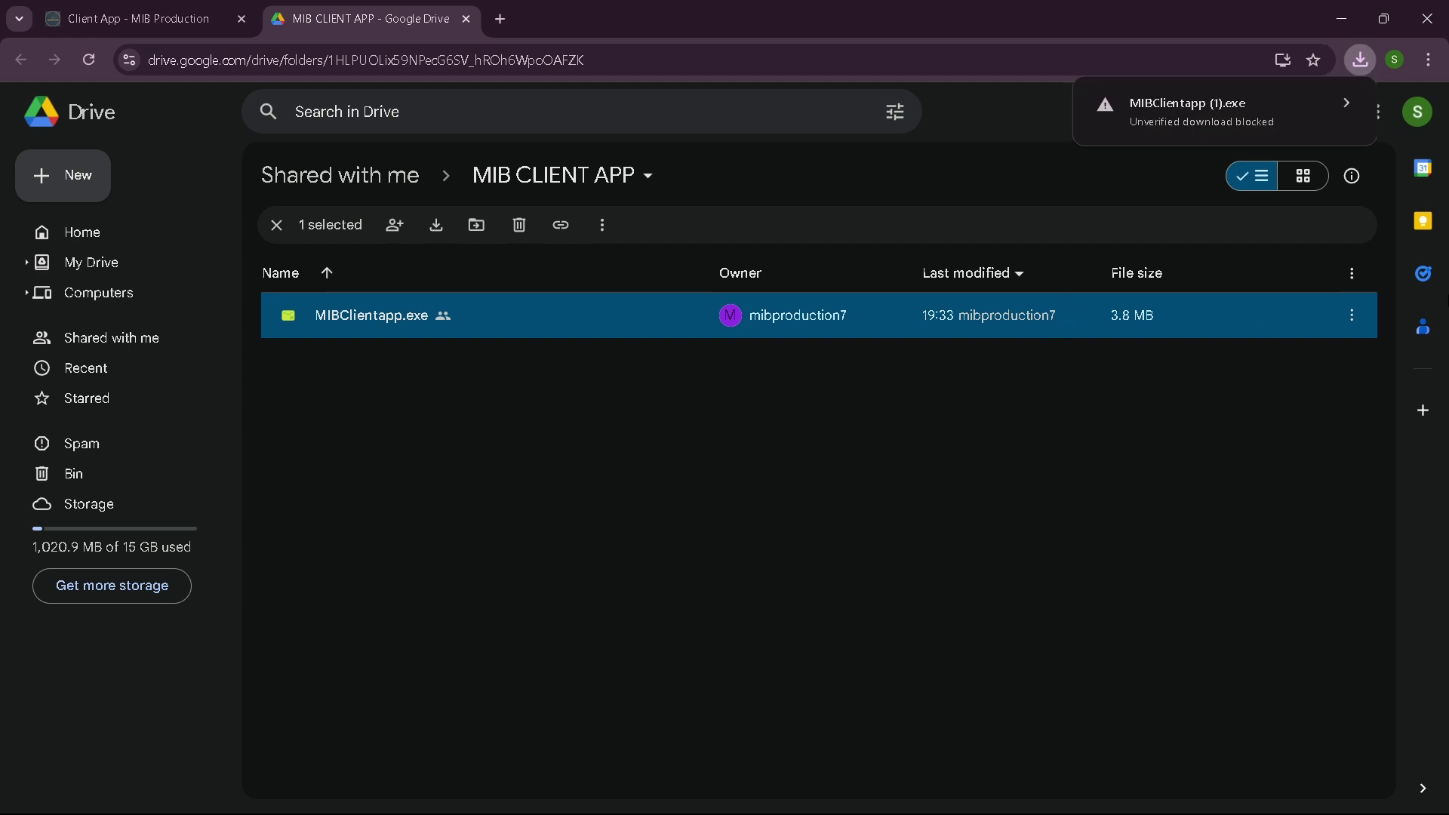
left_click(1351, 104)
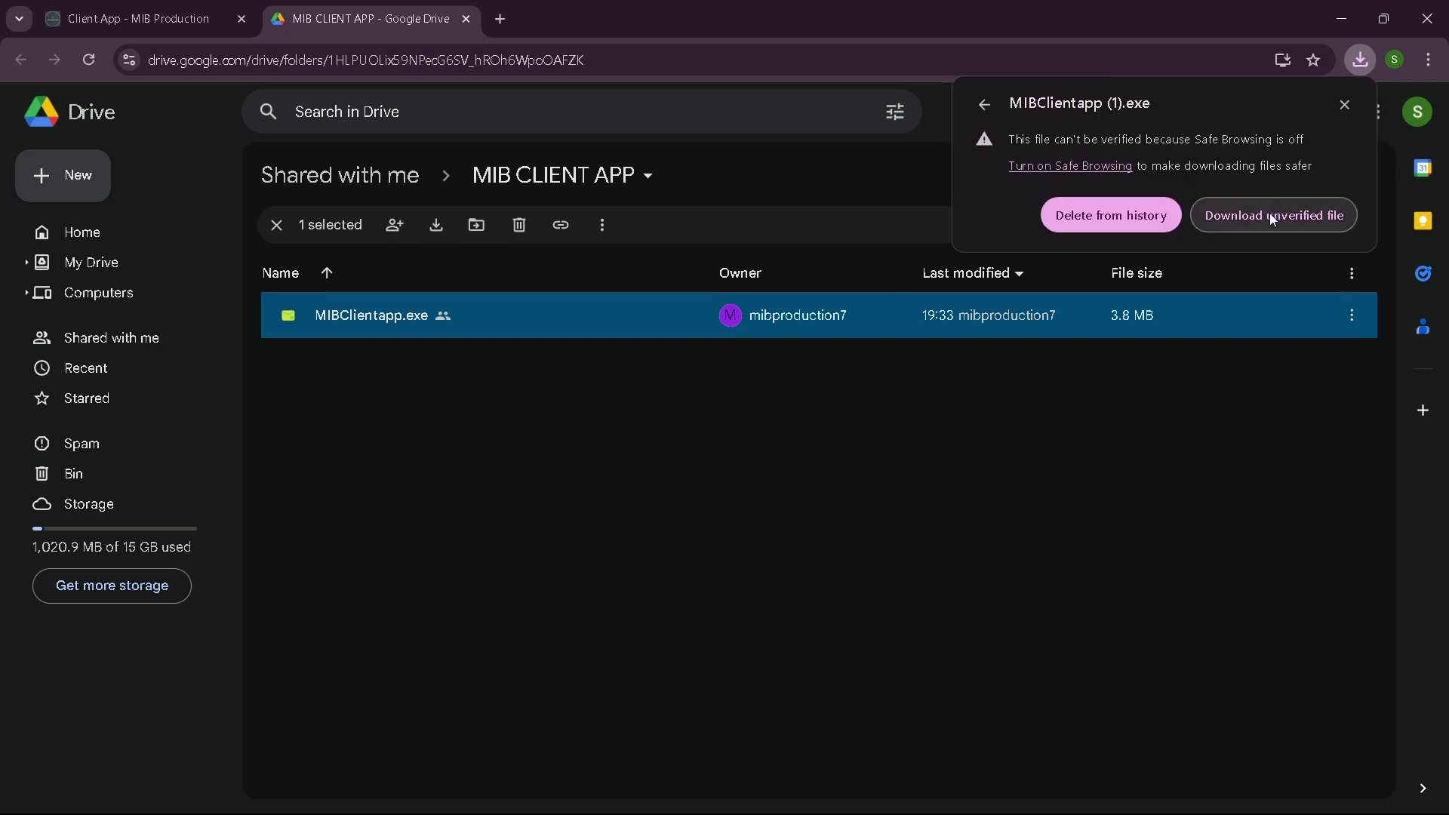
left_click(1273, 216)
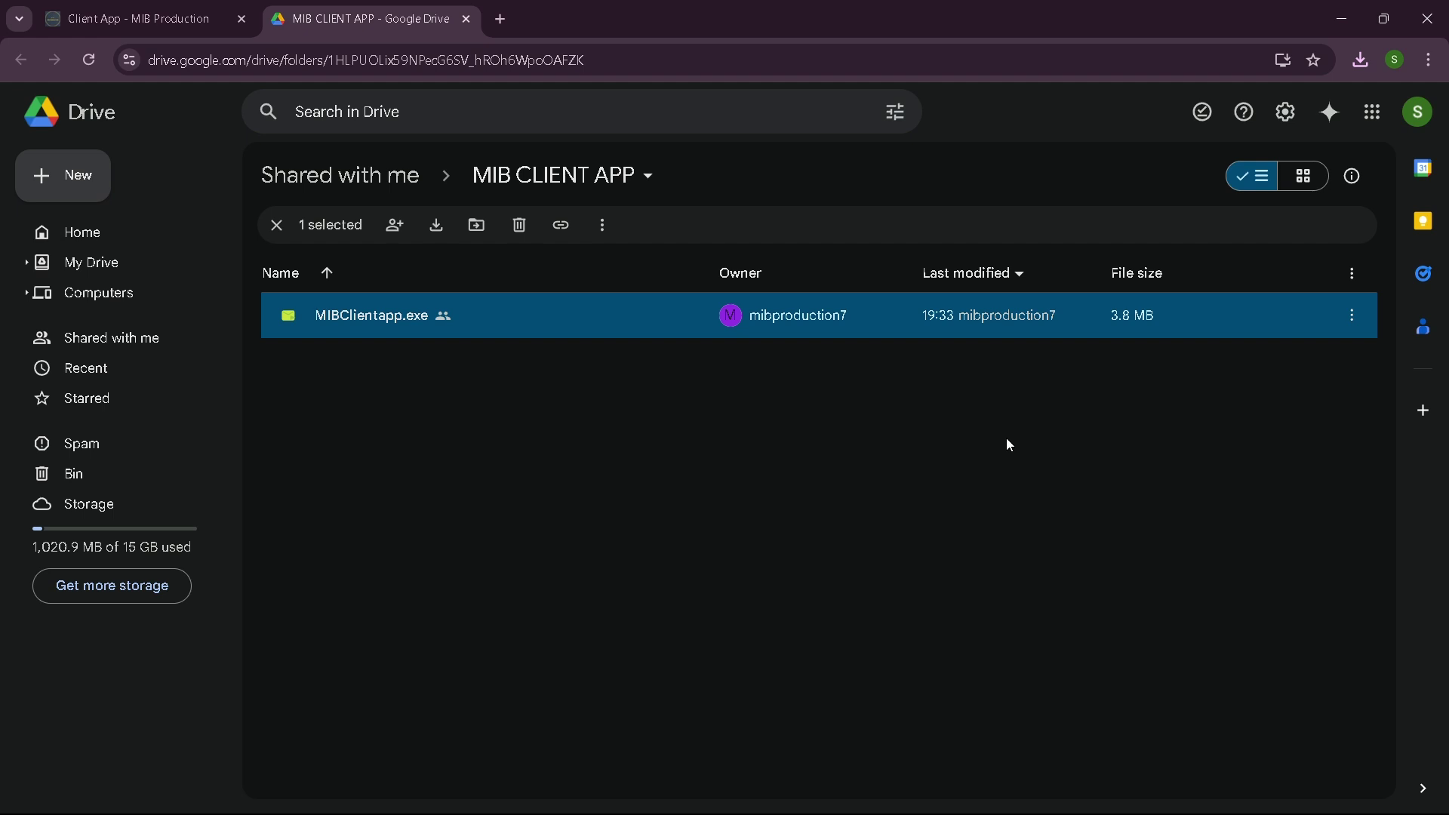
Launch the downloaded MIBClientapp (1).exe installer and allow it to run despite the SmartScreen block.
left_click(1359, 59)
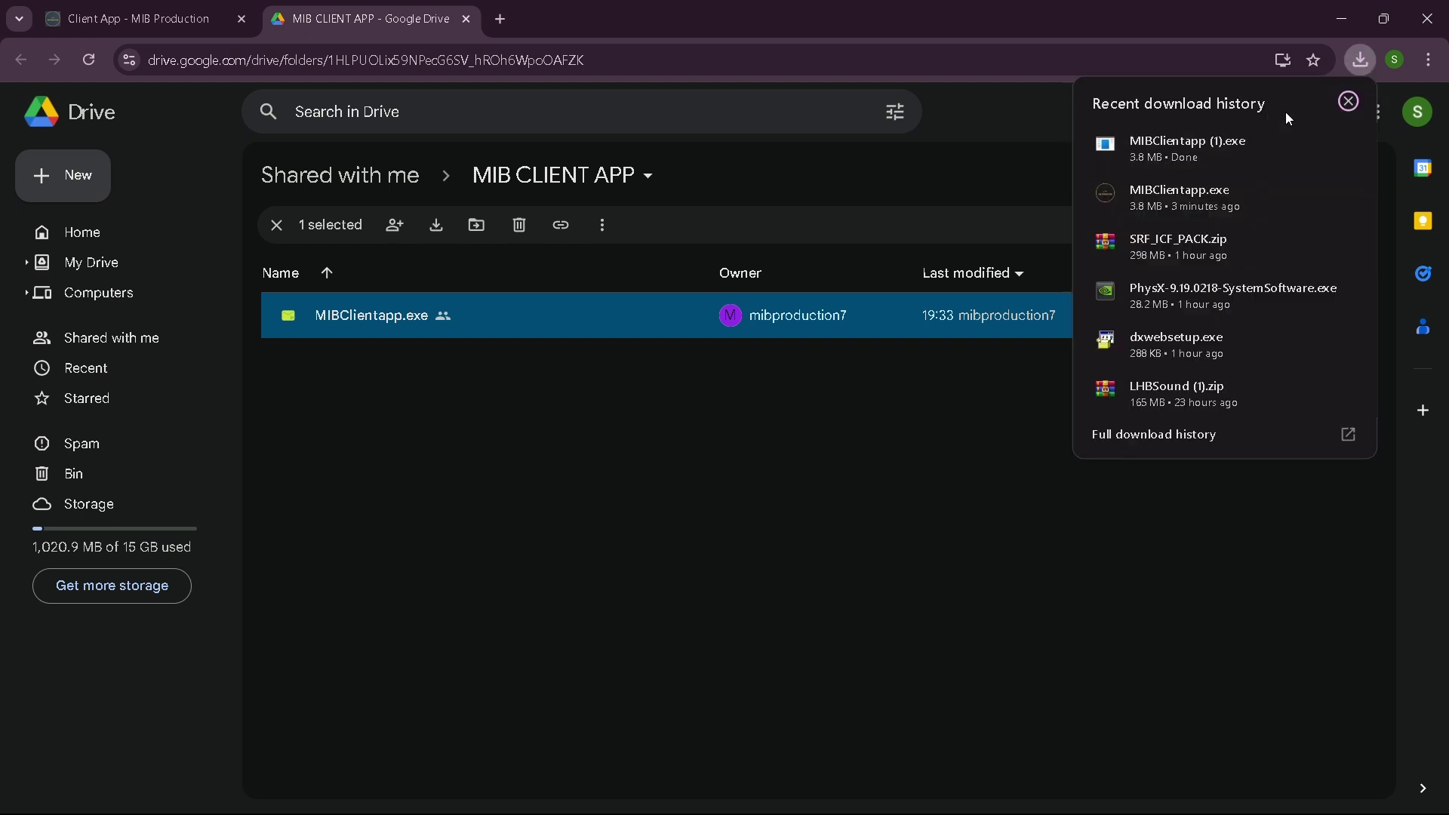
left_click(1345, 144)
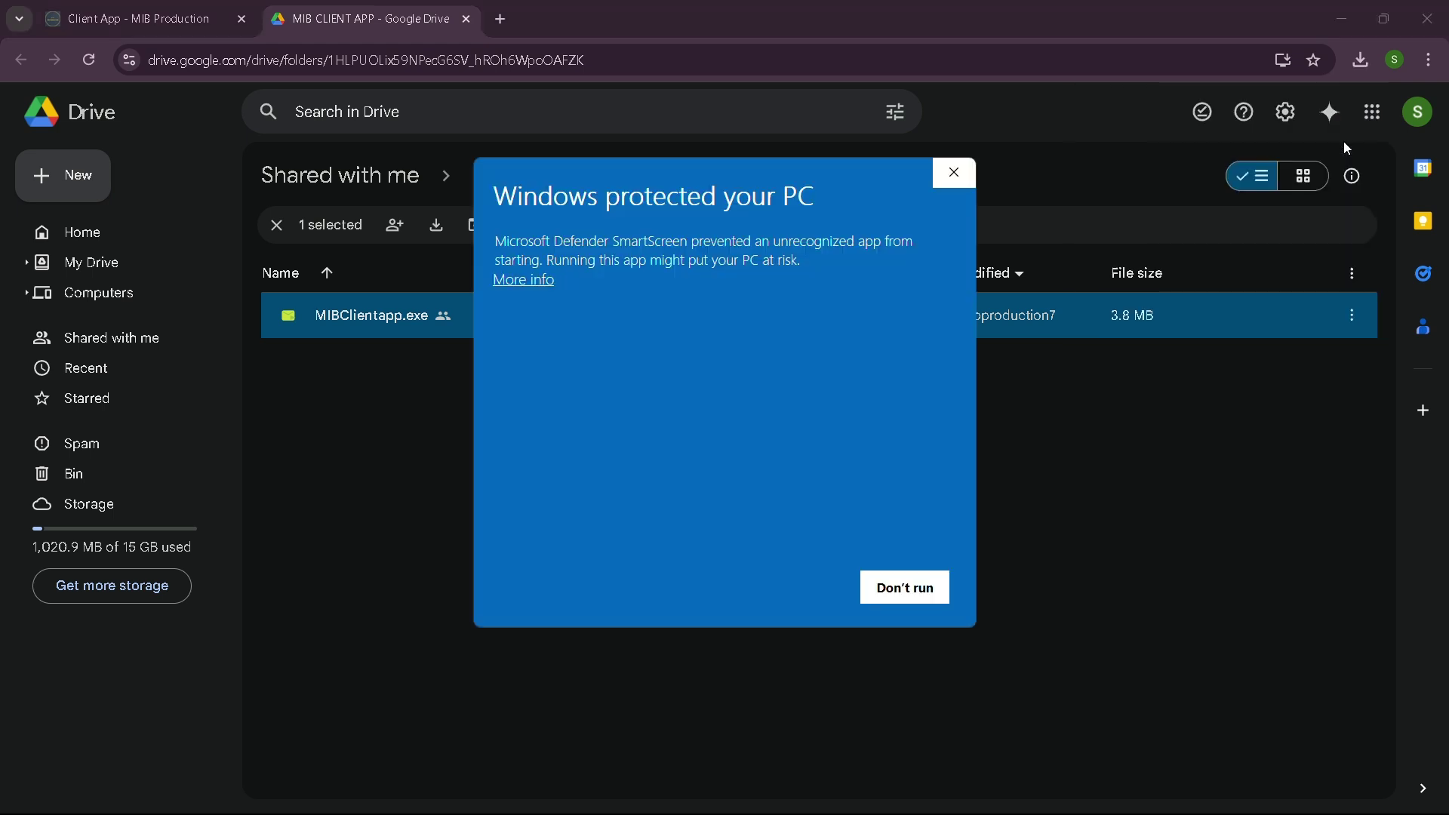
left_click(541, 281)
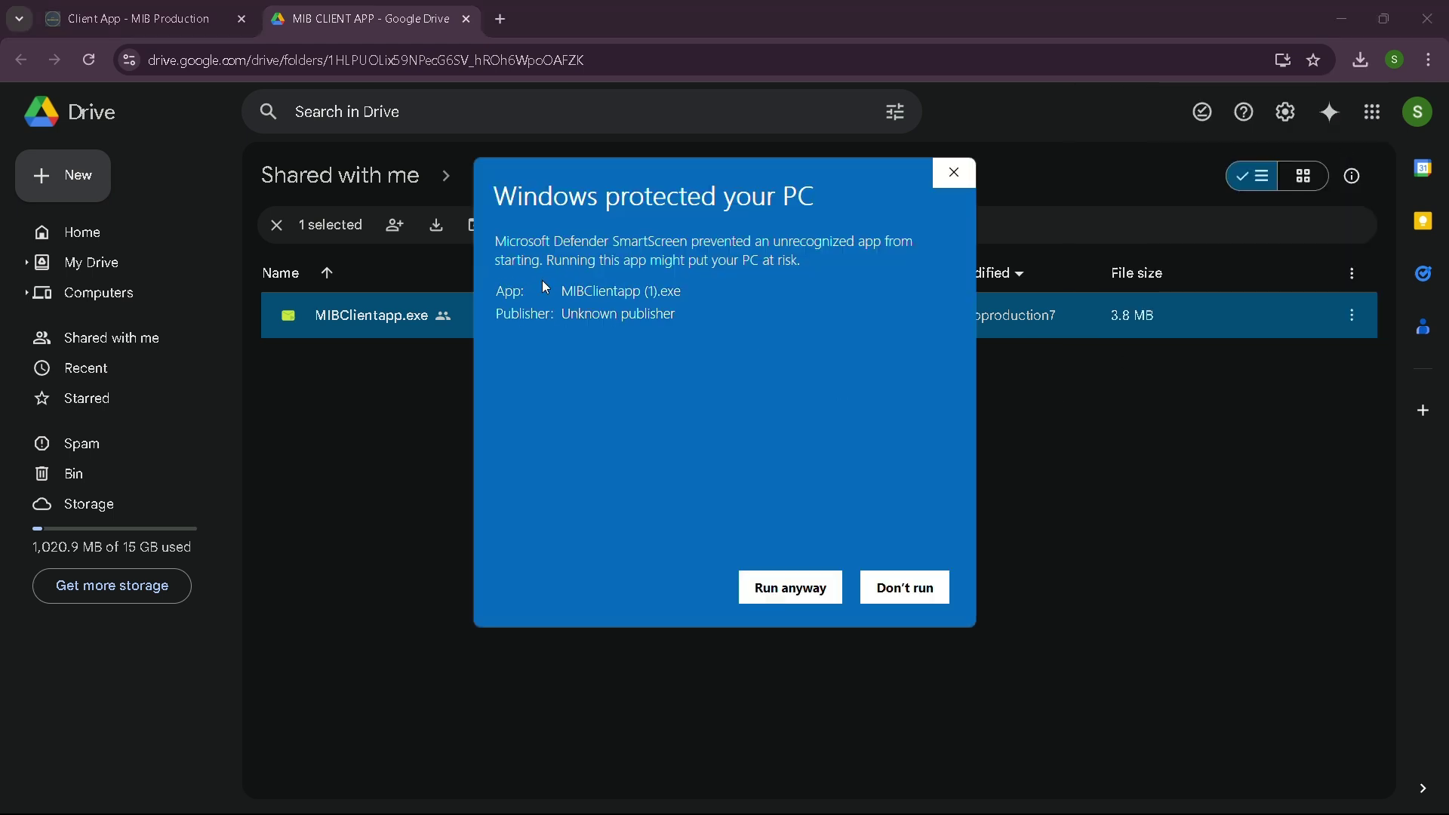
left_click(773, 590)
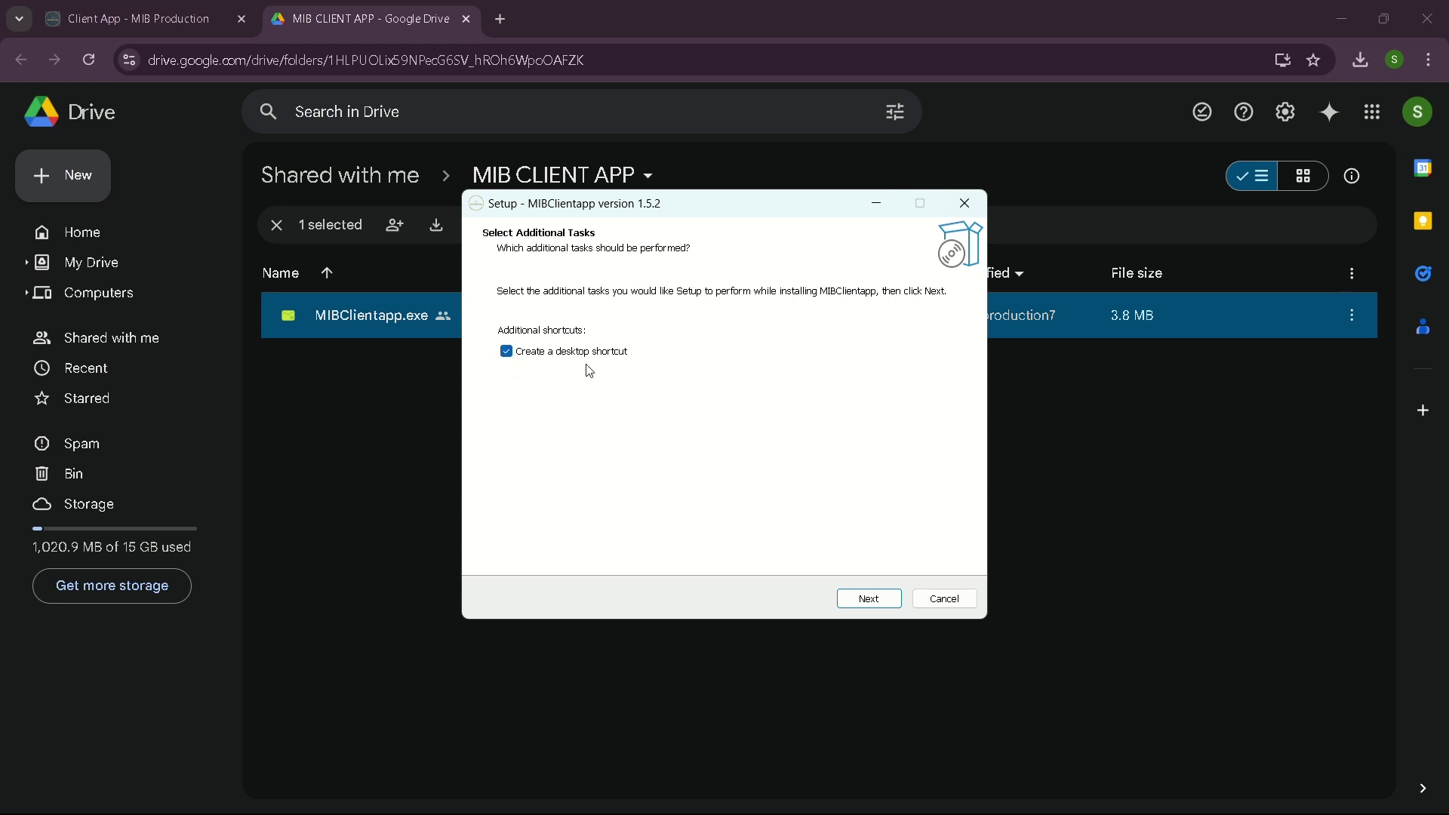
Install MIBClientapp with a desktop shortcut, letting setup automatically close the applications in use, and finish the wizard.
left_click(863, 606)
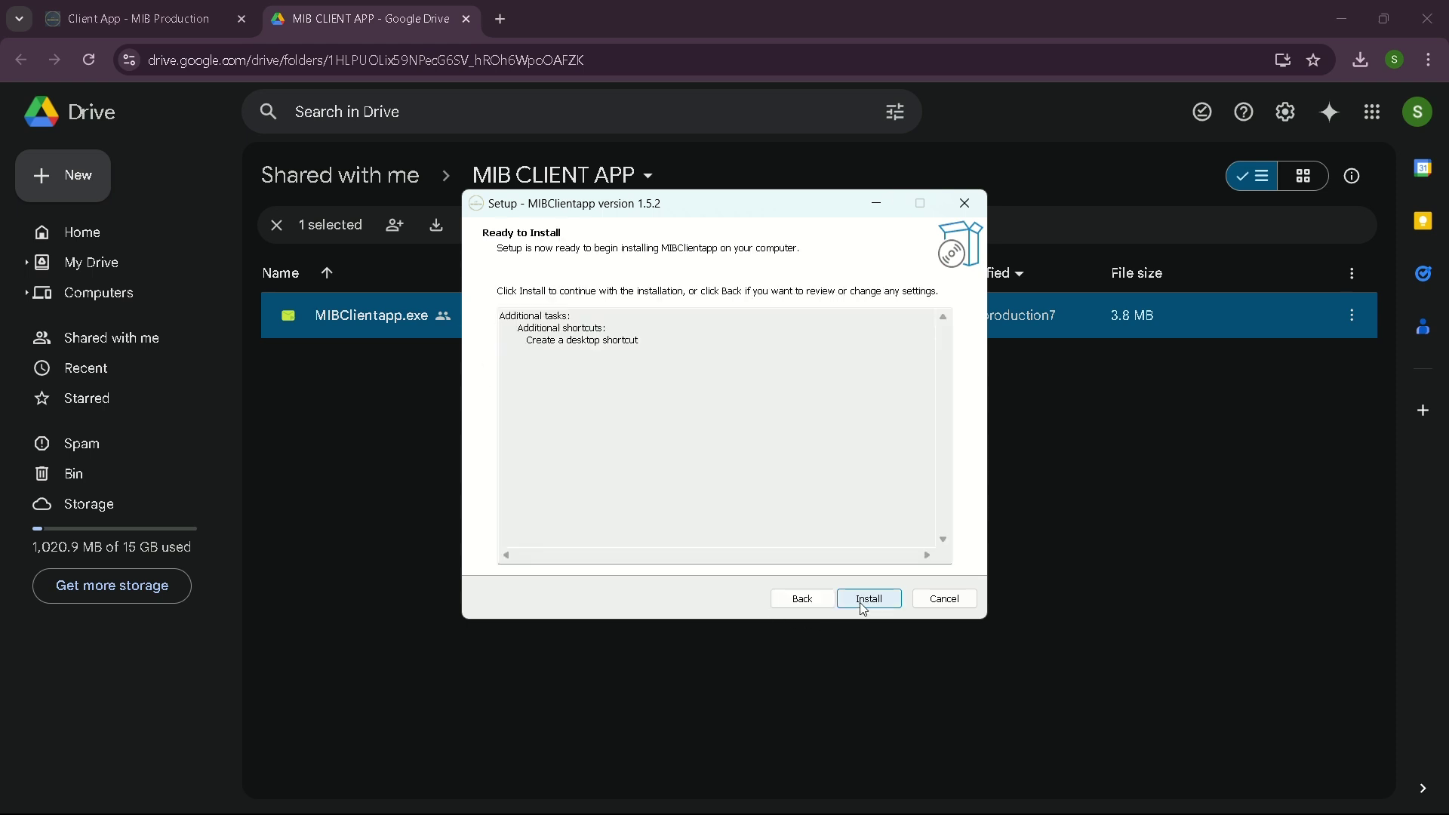
left_click(864, 599)
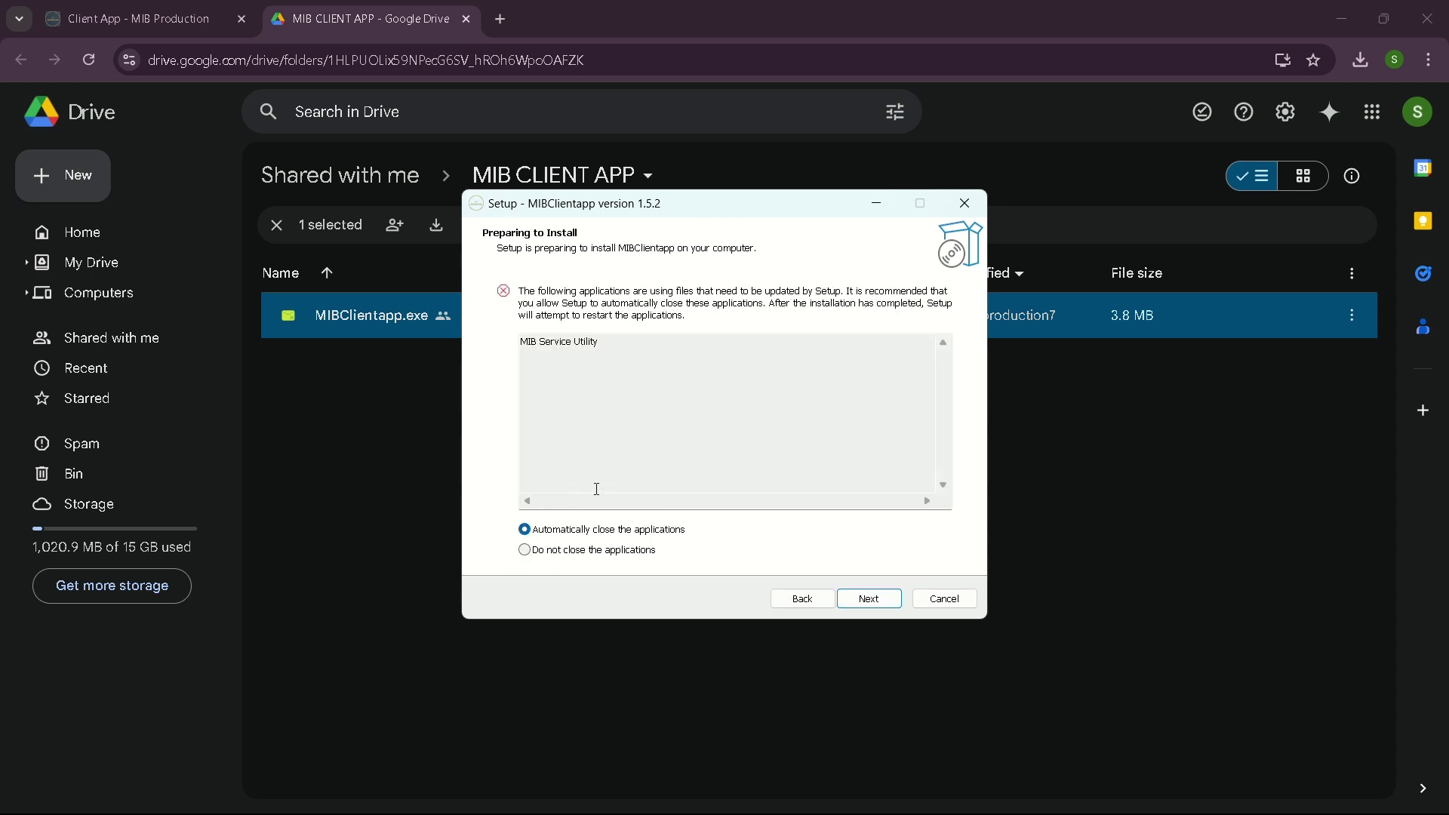
left_click(869, 599)
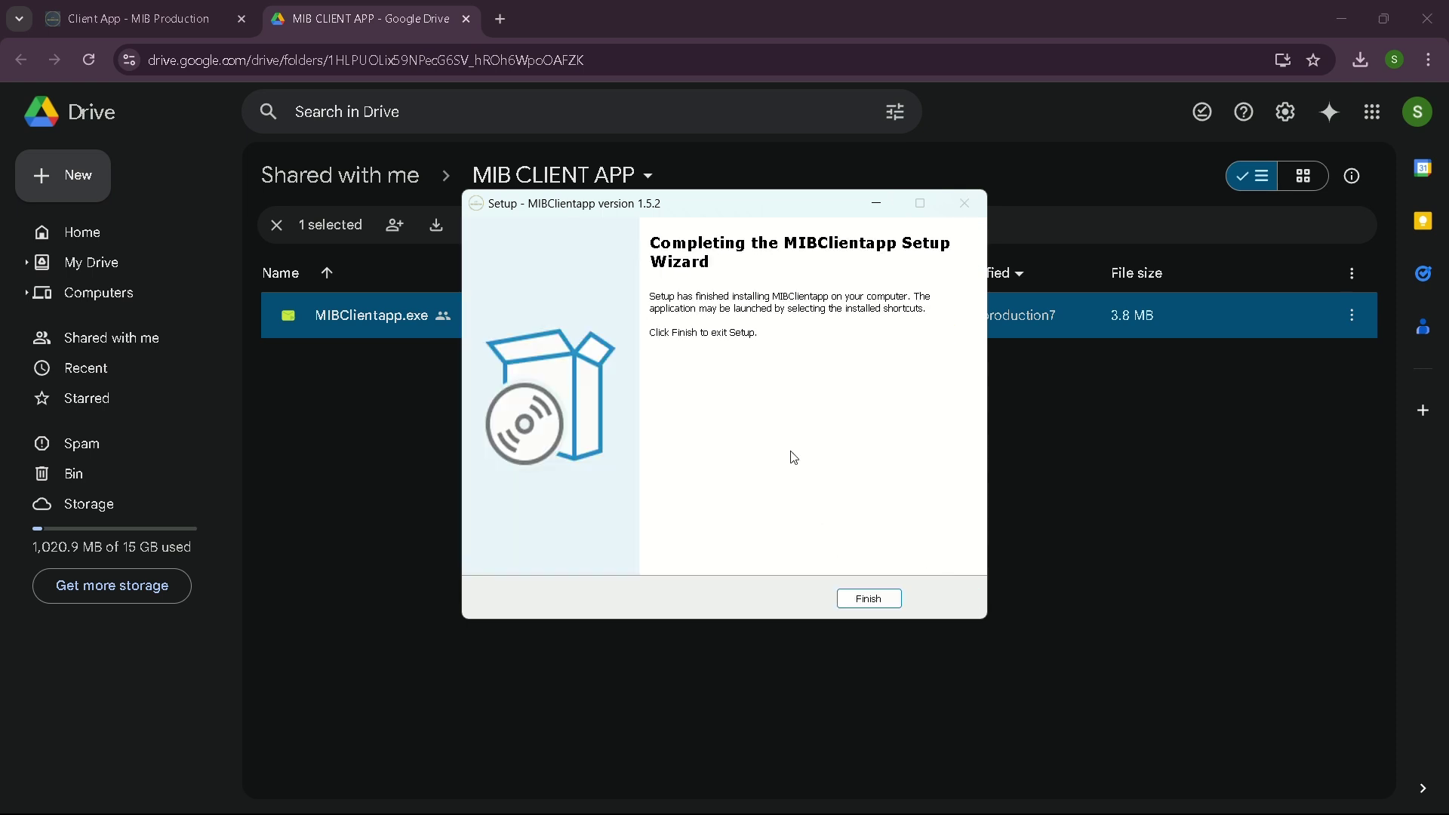
left_click(860, 601)
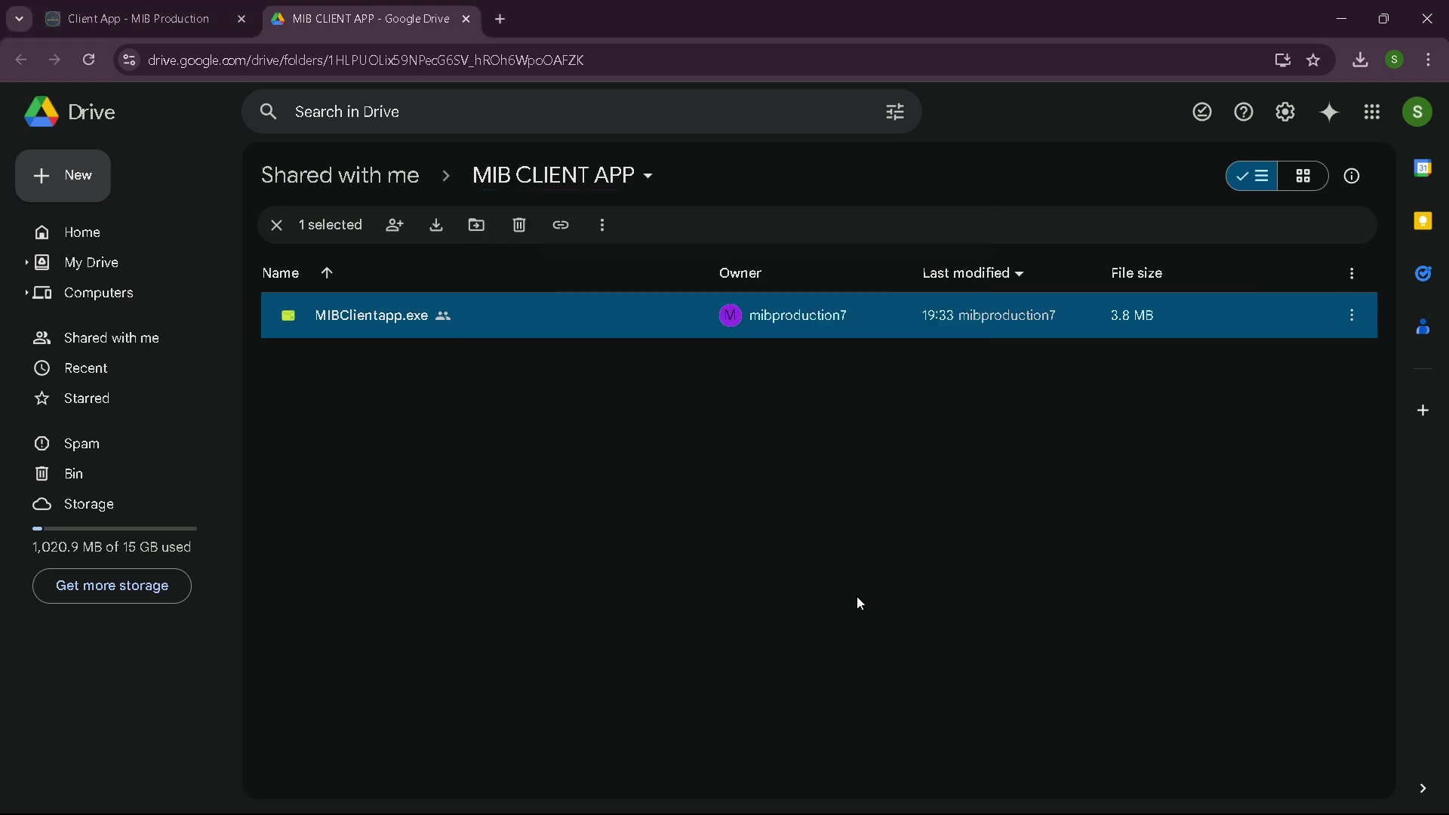
Switch to Notepad and replace the note with "Now follow me to generate your MIB client app login details or API key".
left_click(194, 10)
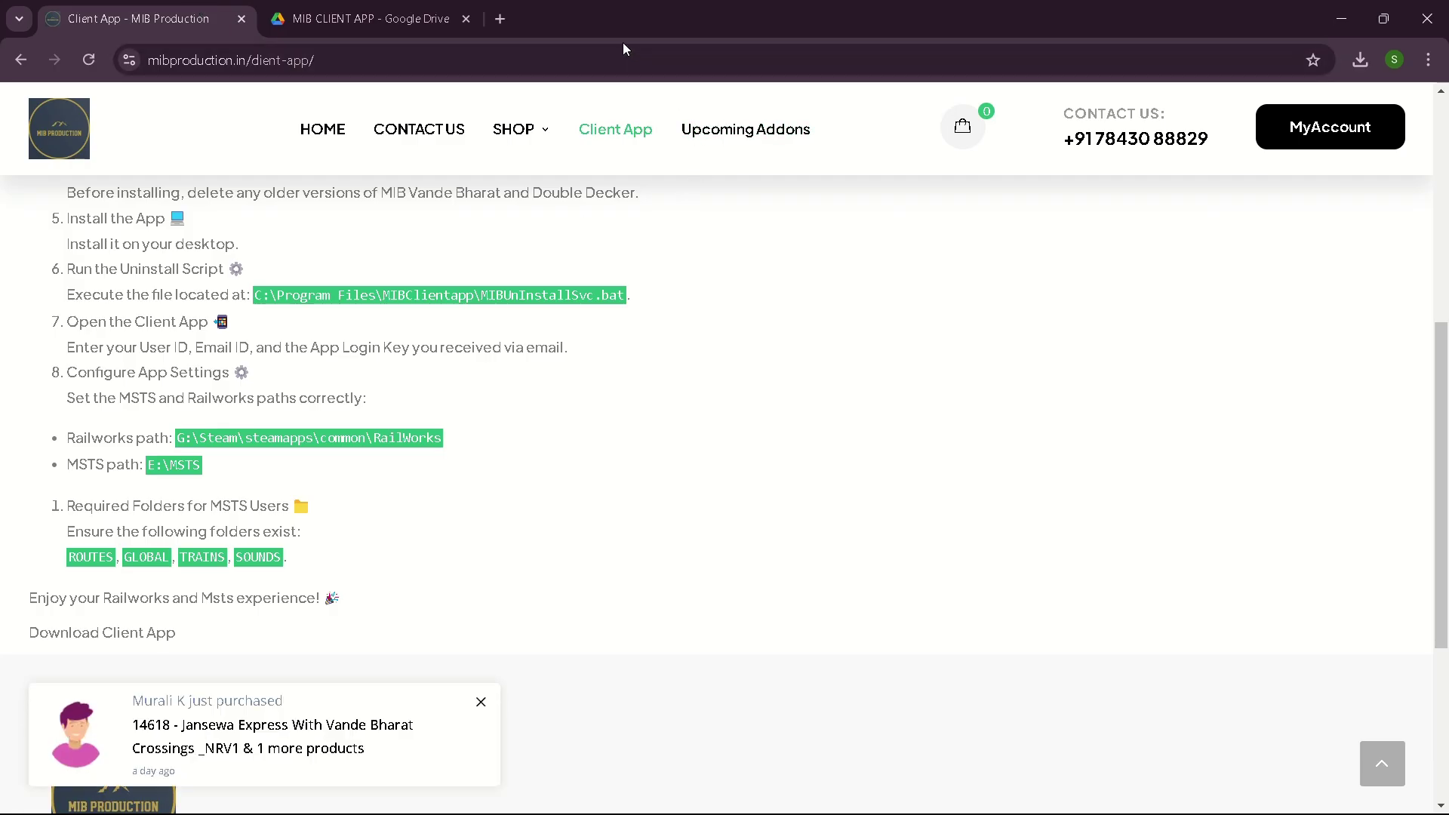
left_click(1340, 19)
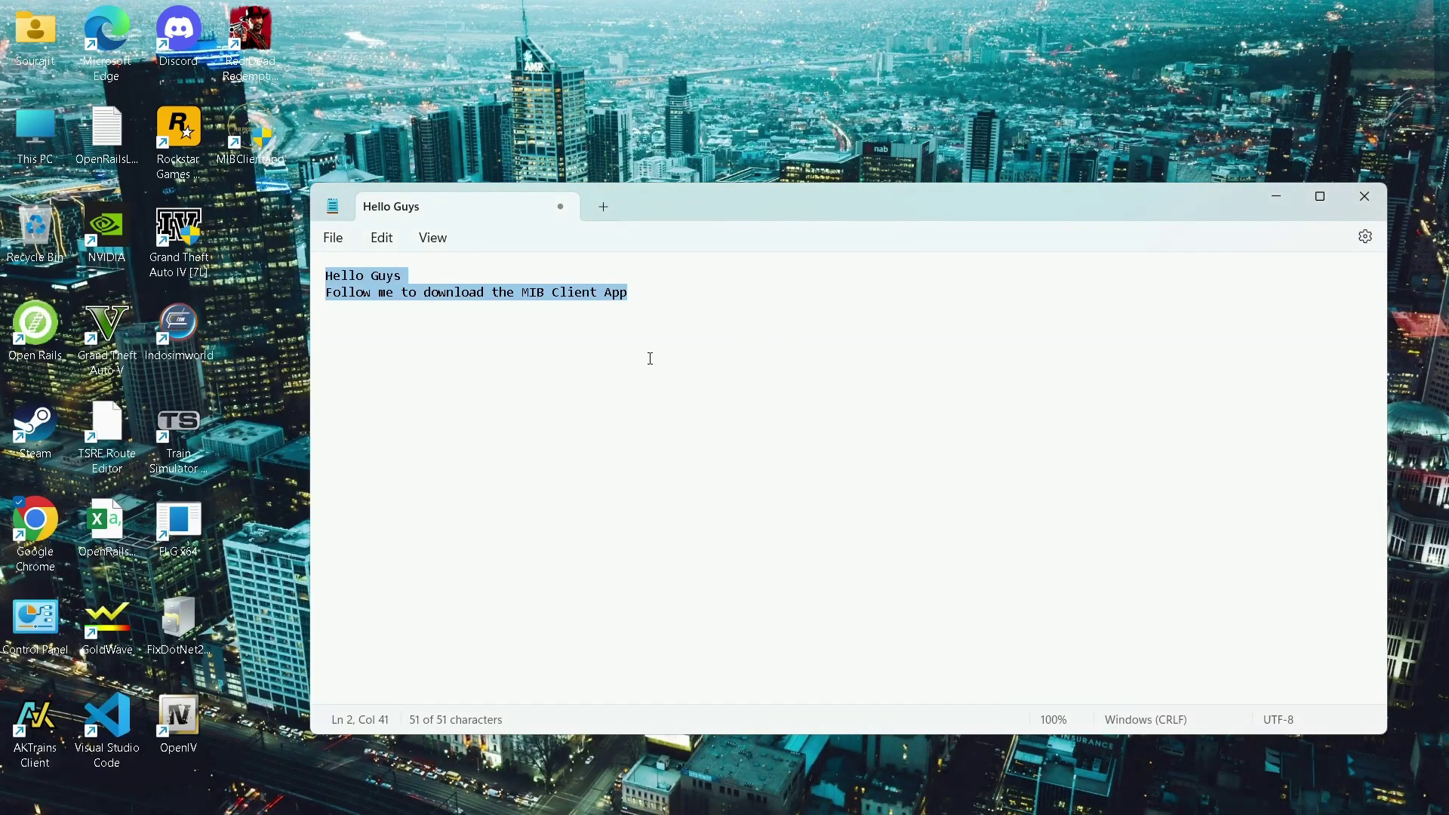
left_click(650, 321)
key("Return")
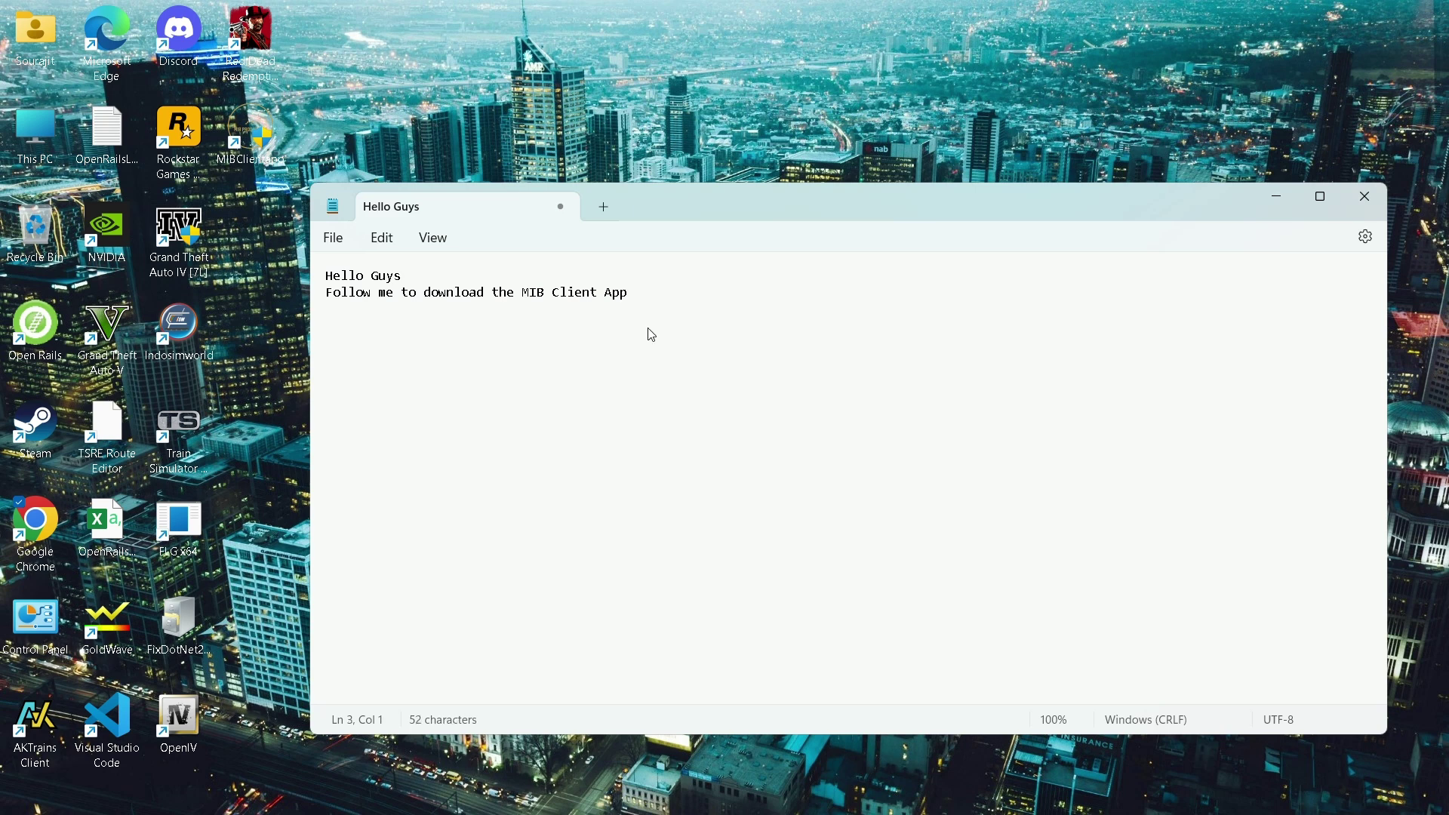
key("ctrl+a")
key("BackSpace")
type("Now")
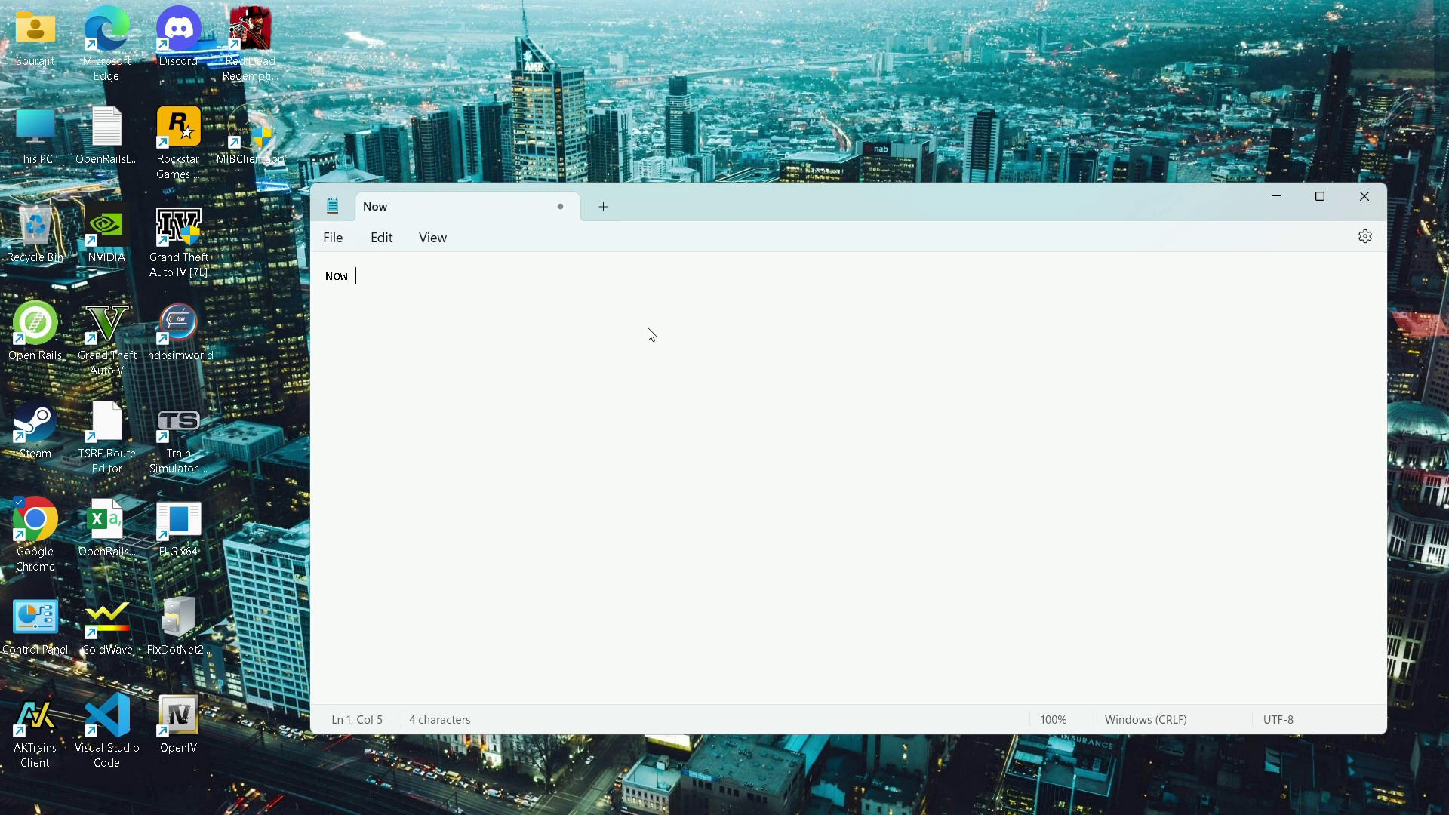
type(" follow m")
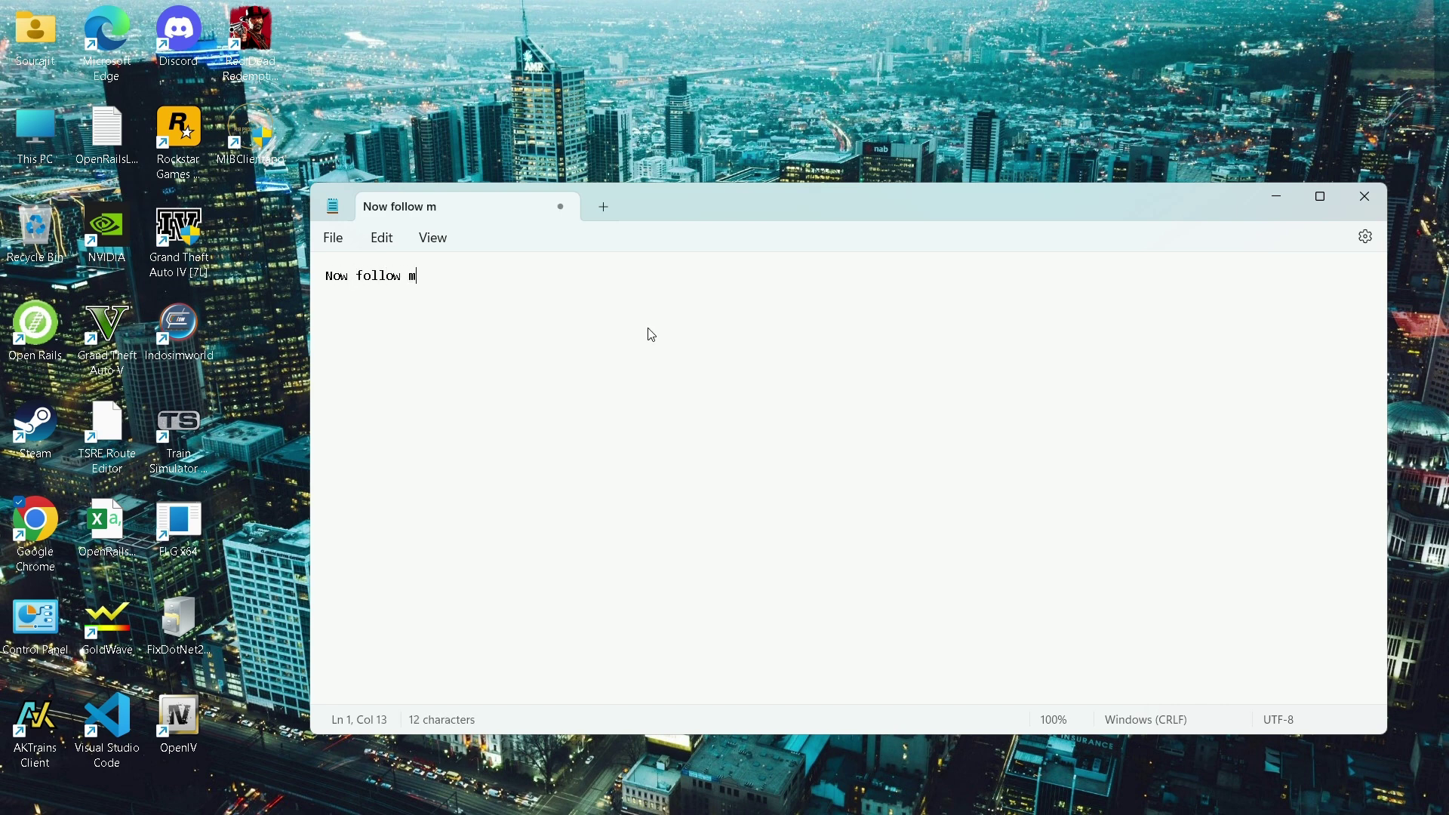
type("e to generat")
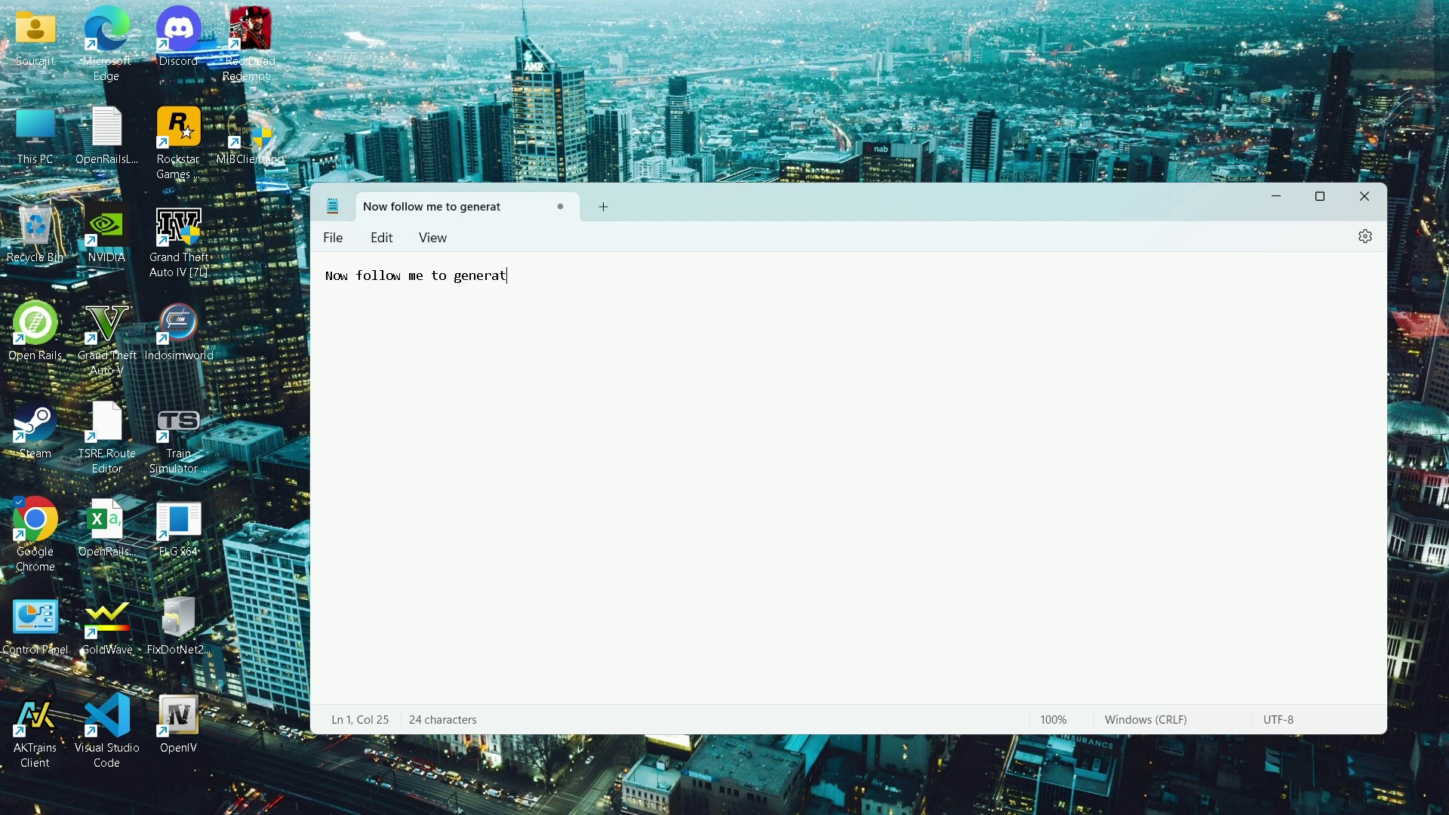
type("e your MIB client app lo")
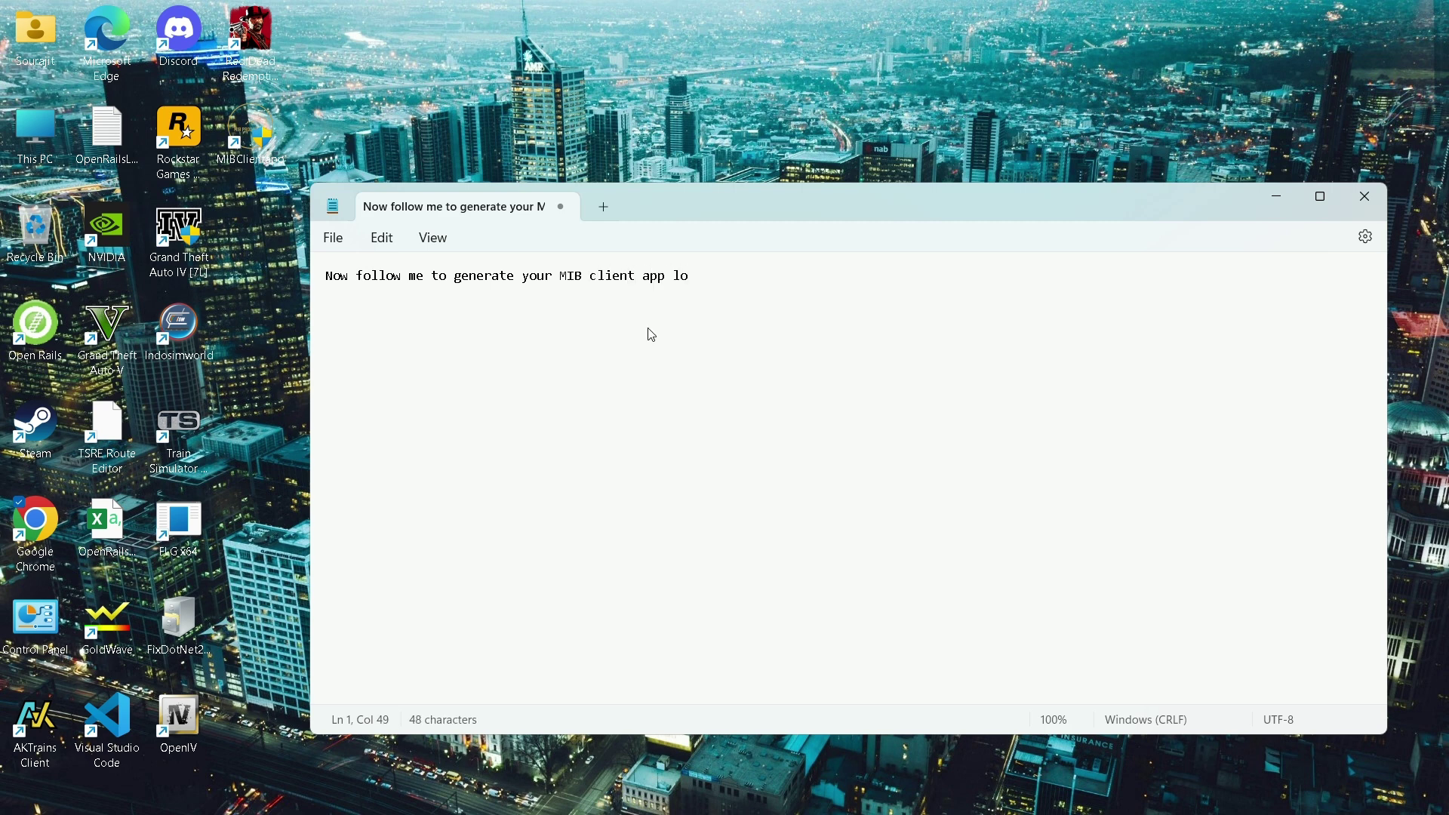
type("gin details or API key")
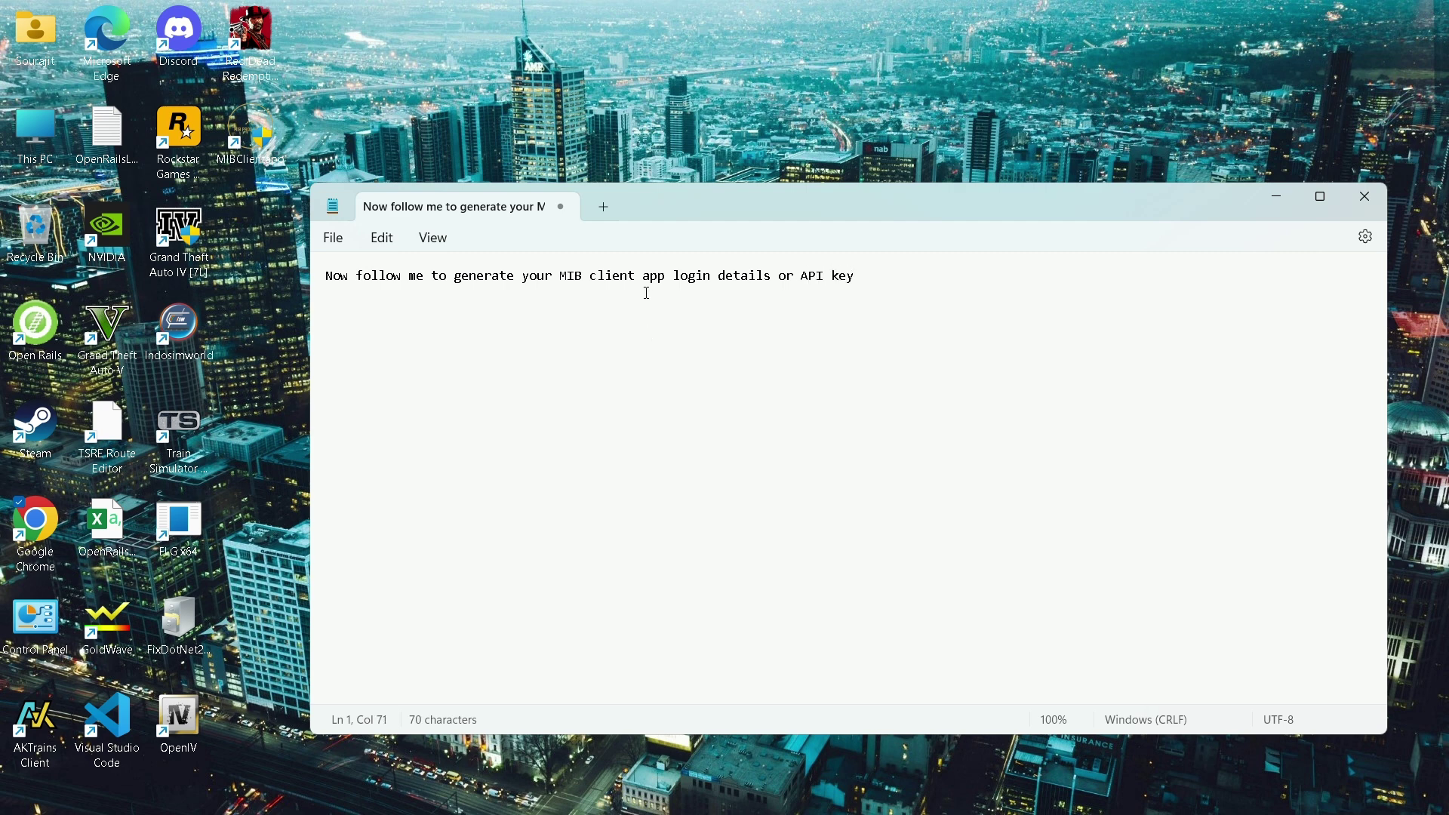
double_click(43, 500)
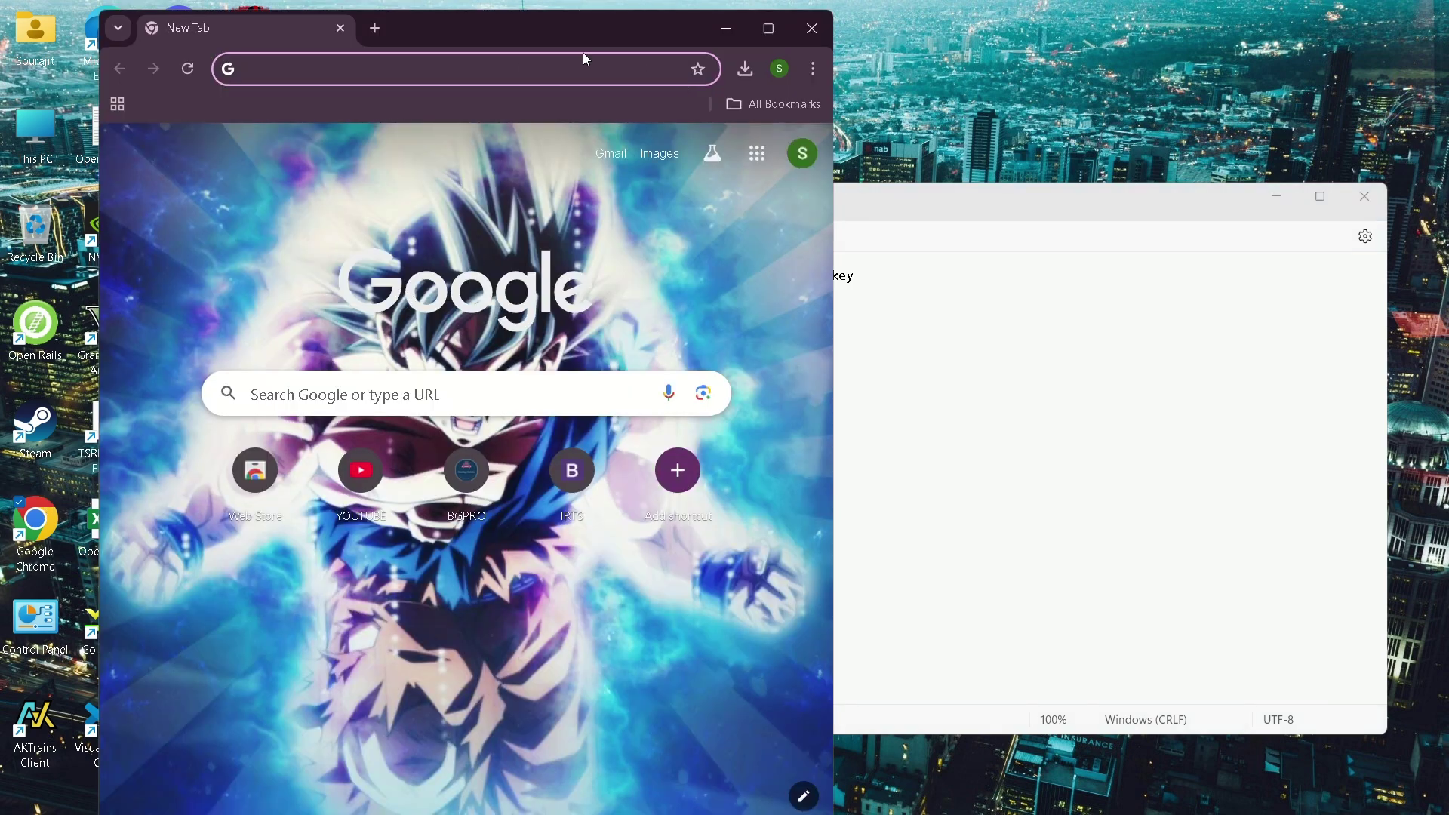
left_click_drag(443, 45, 367, 287)
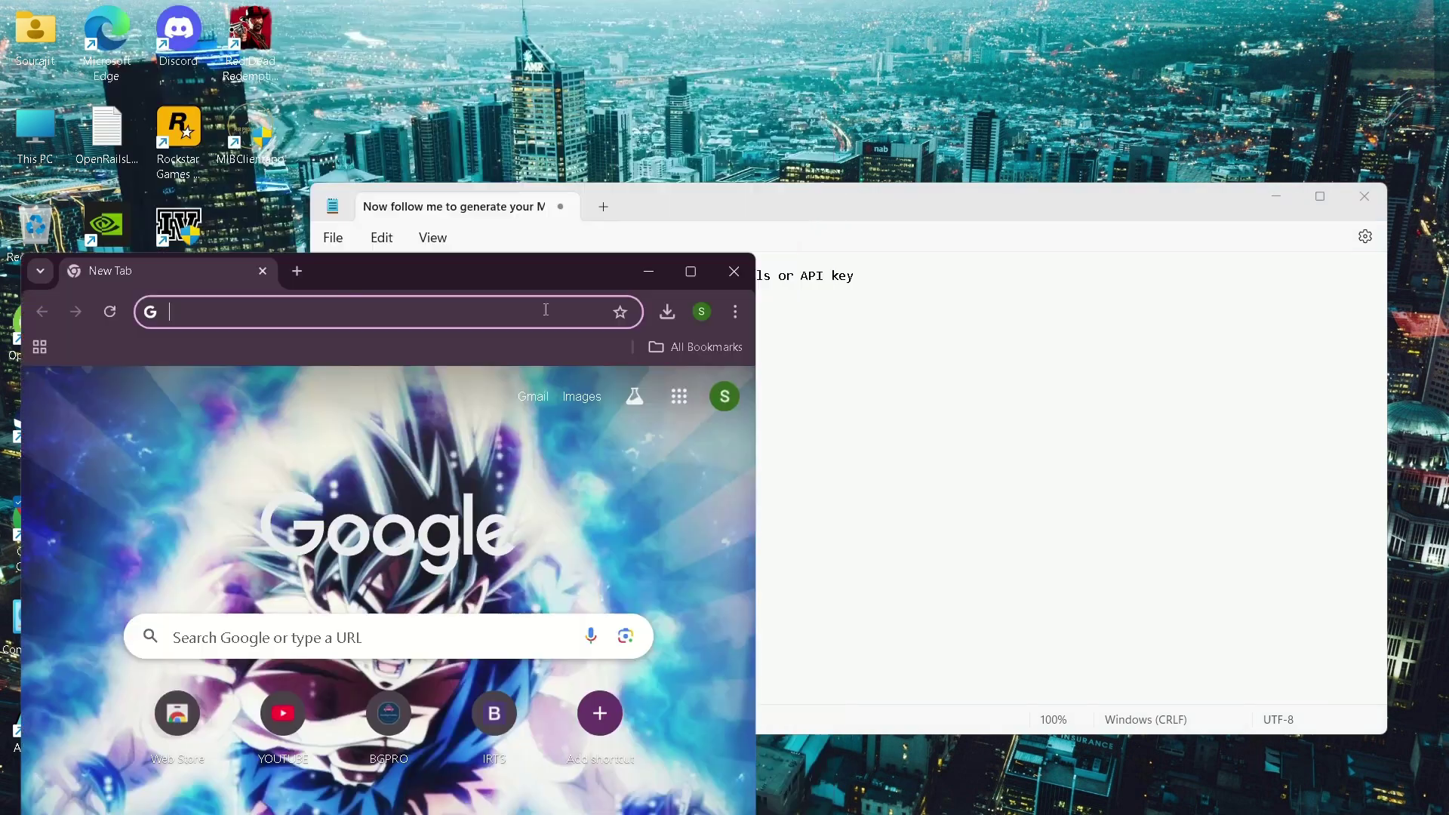
left_click(737, 272)
Return to the MIB Production site in Chrome and open the My App Login Key page of the account.
left_click(955, 792)
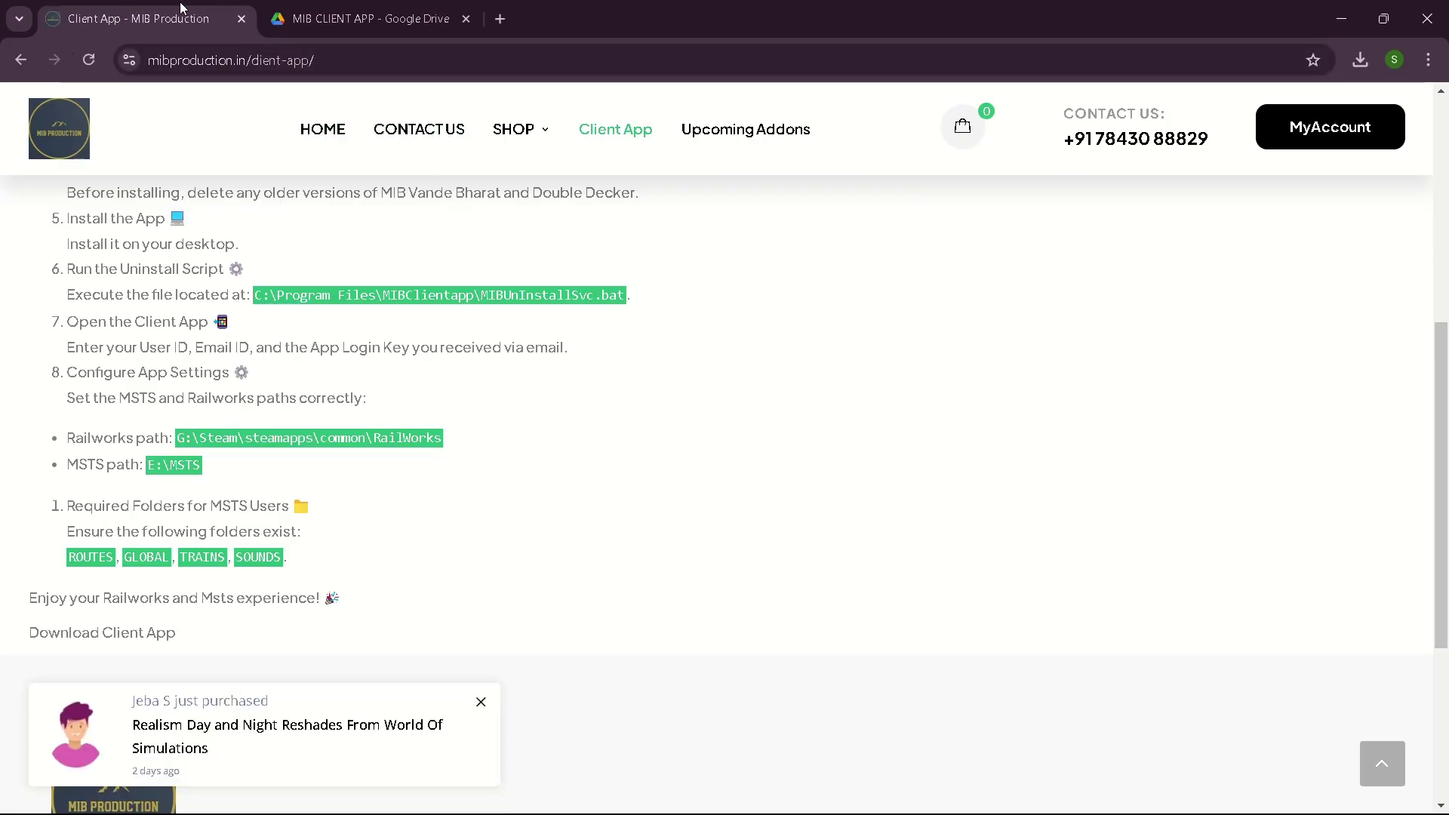
left_click(652, 140)
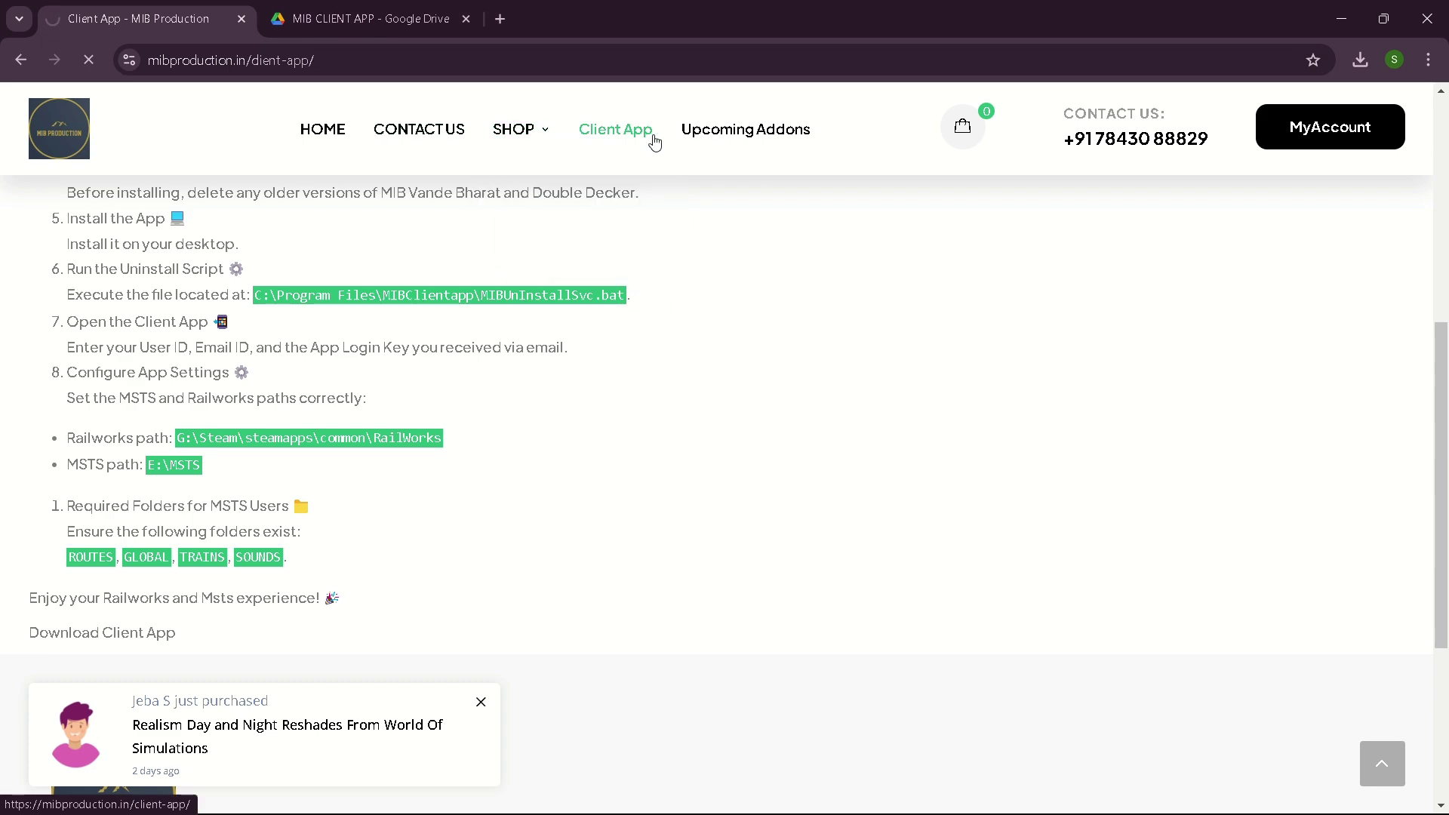
left_click(338, 129)
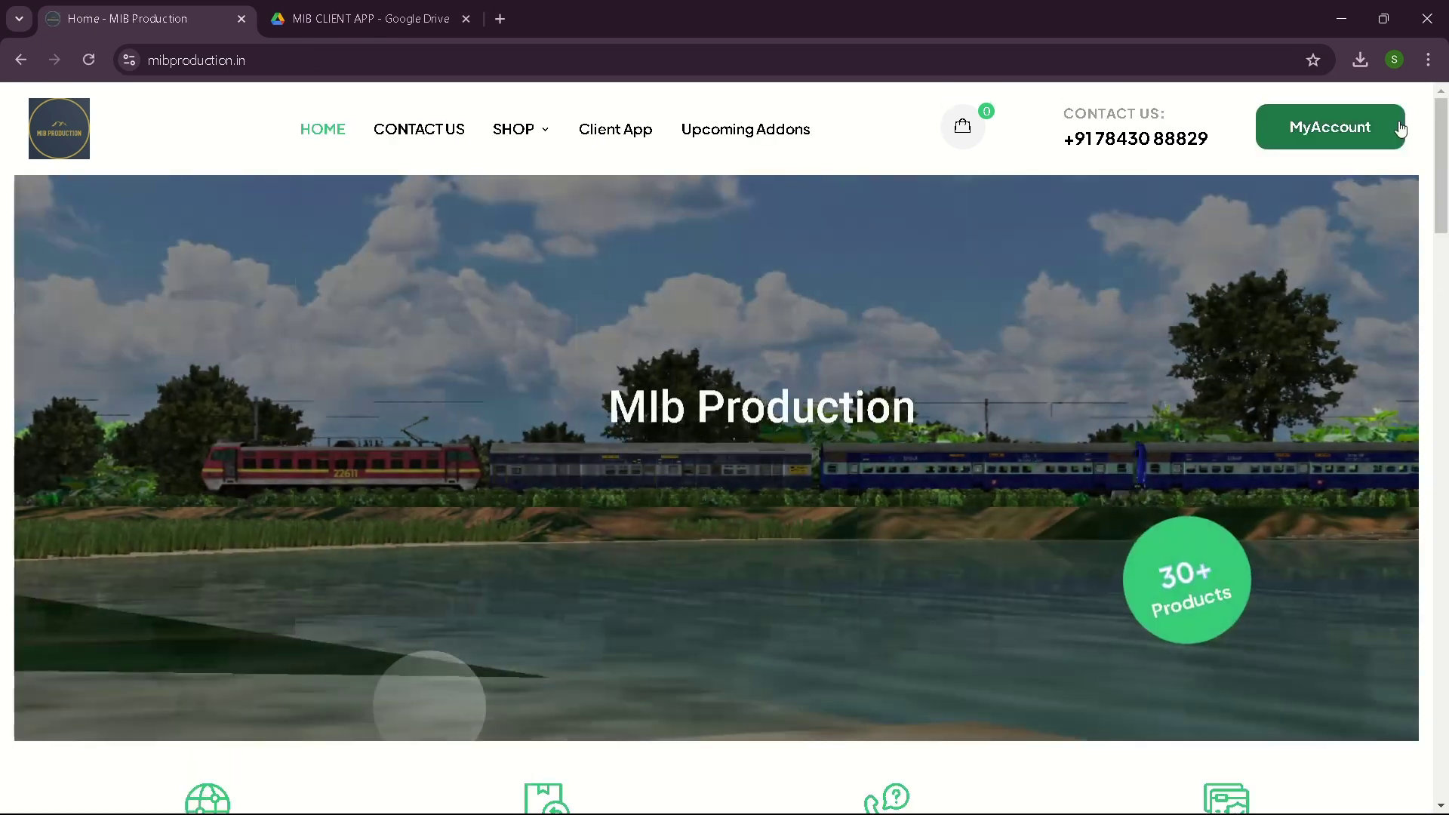
left_click(1316, 128)
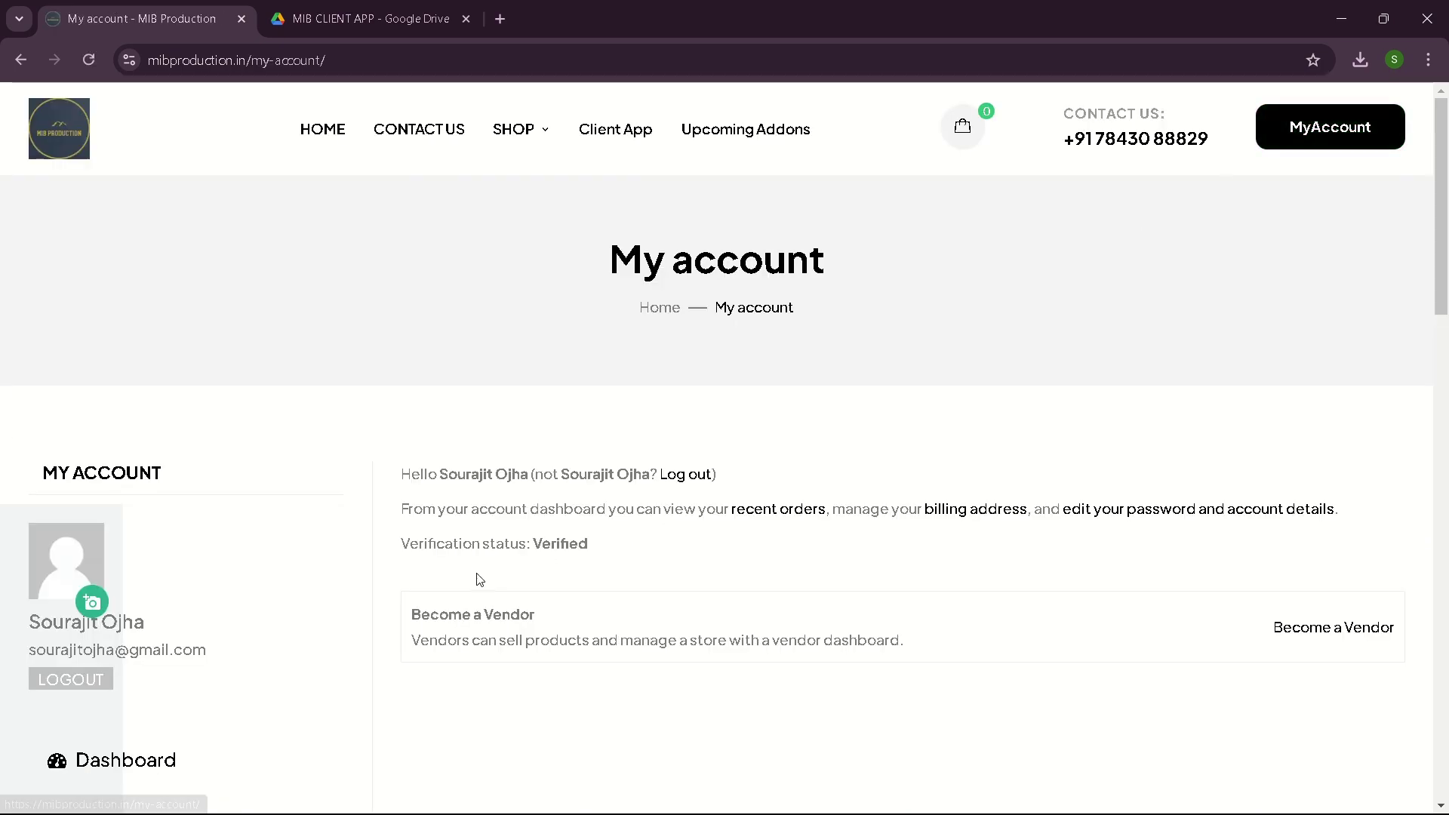
scroll(294, 611, "down", 8)
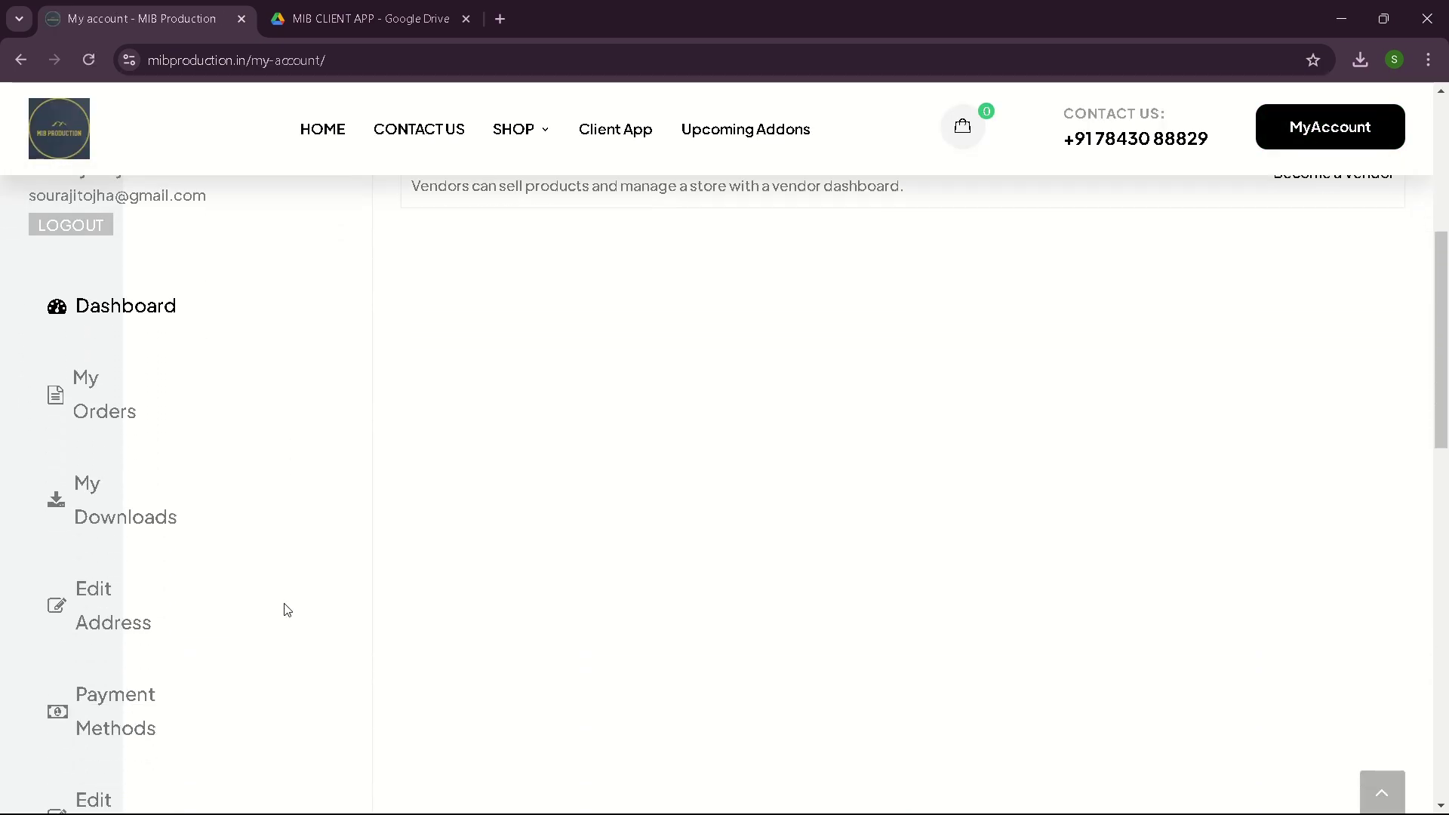
scroll(287, 610, "down", 10)
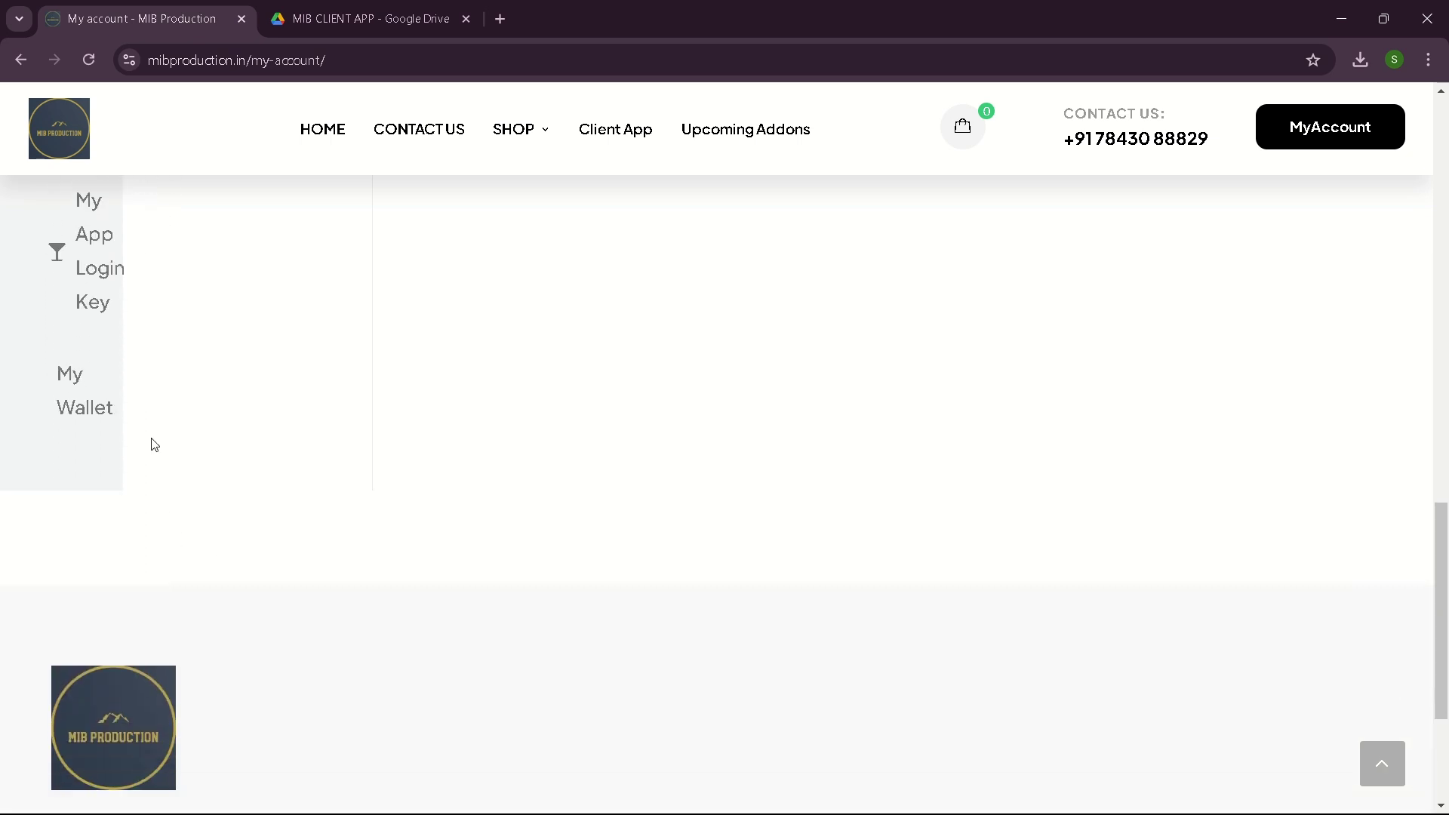
scroll(154, 442, "up", 1)
scroll(154, 441, "up", 3)
left_click(80, 548)
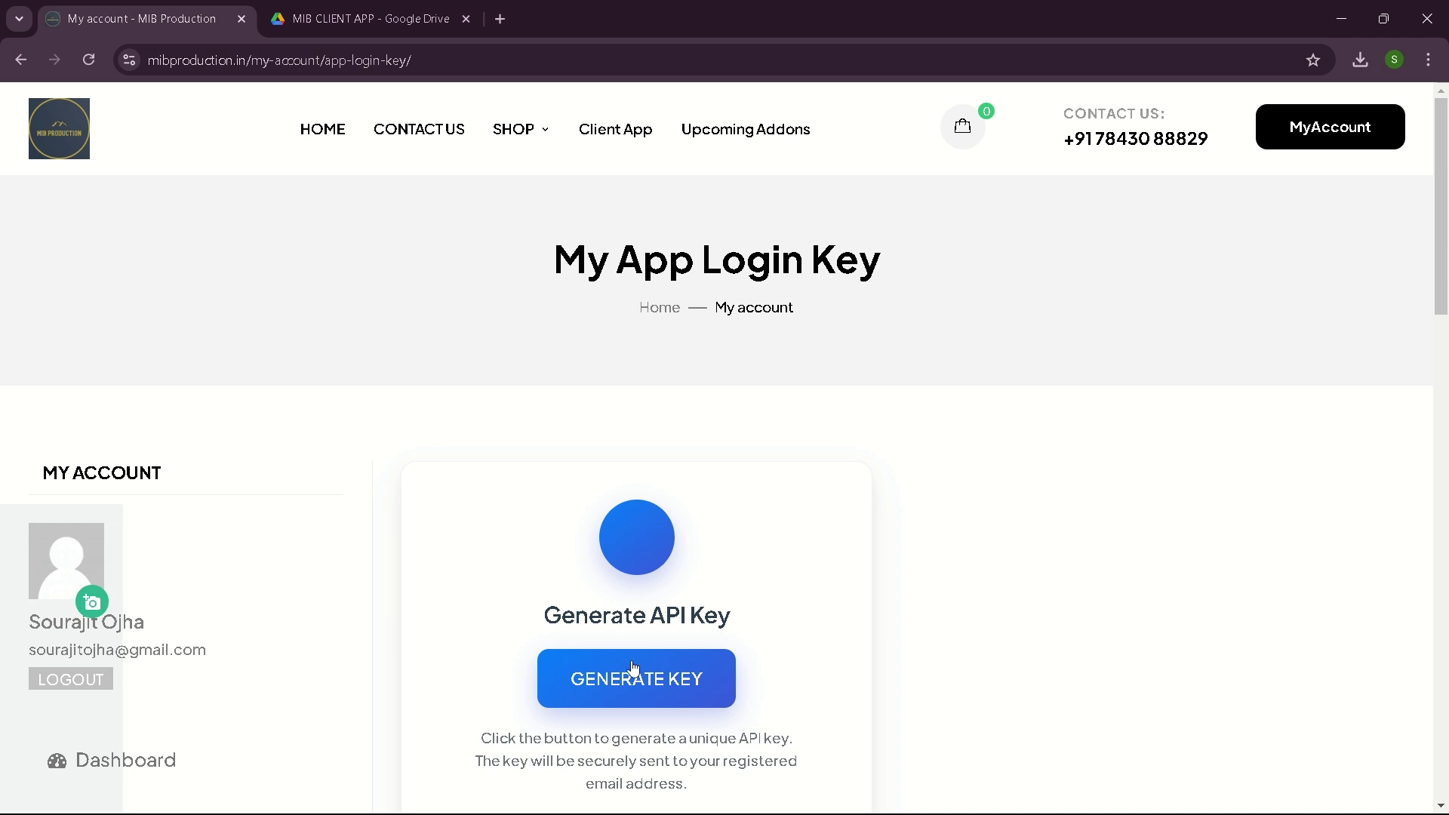
Generate a new app login API key for the account, acknowledge the site's alert and minimize the browser.
left_click(680, 677)
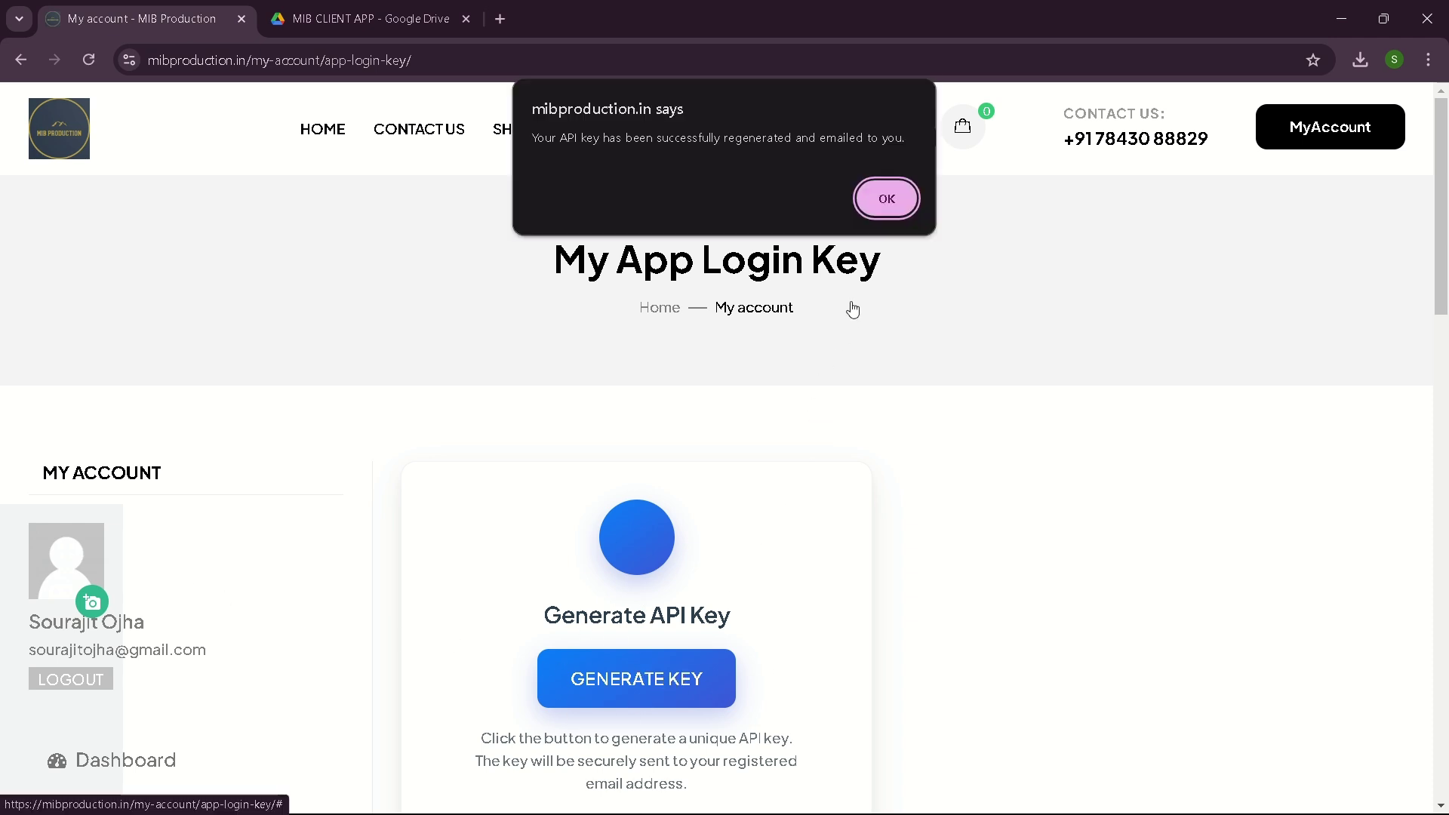
left_click(887, 199)
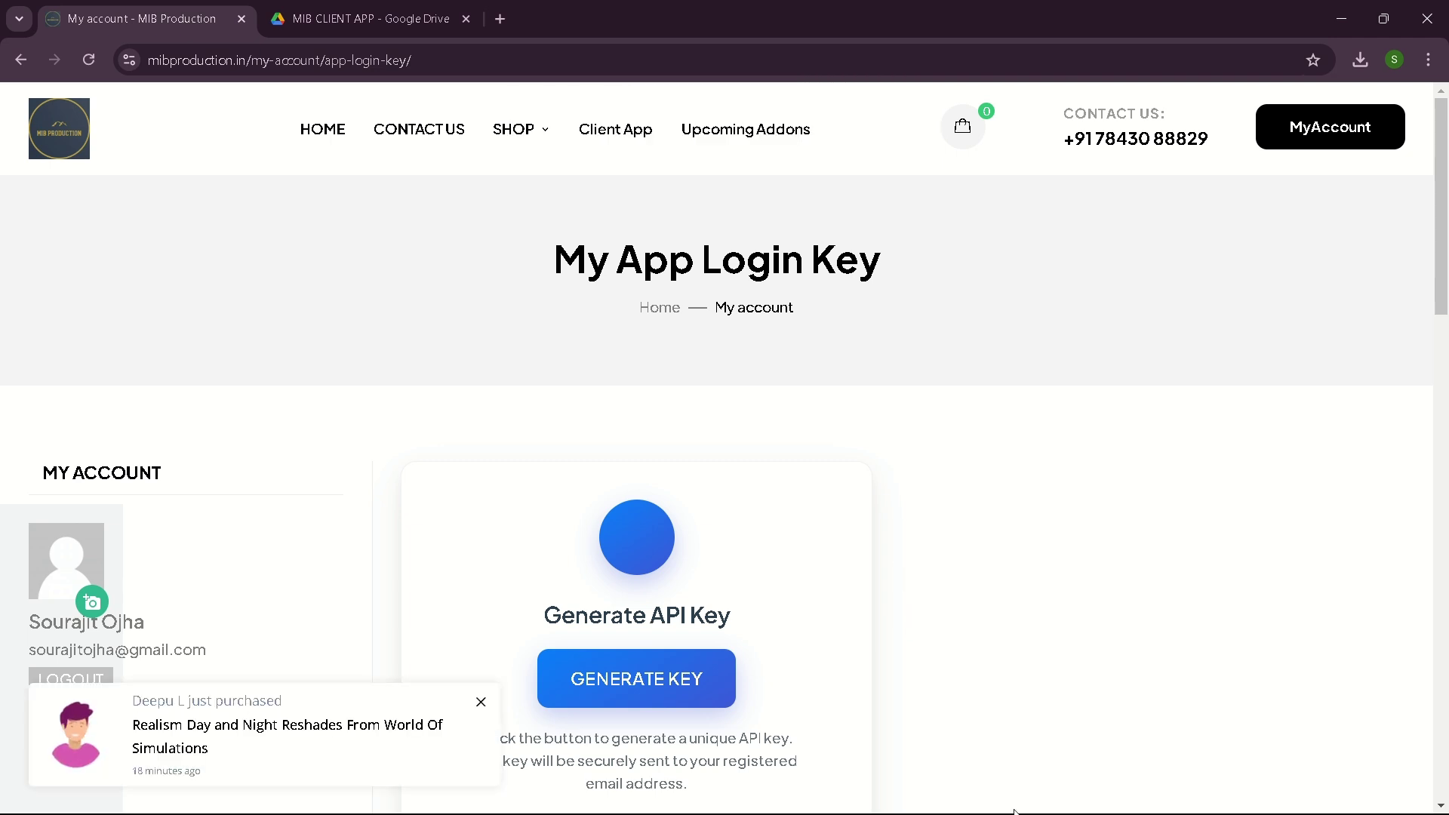
left_click(1341, 18)
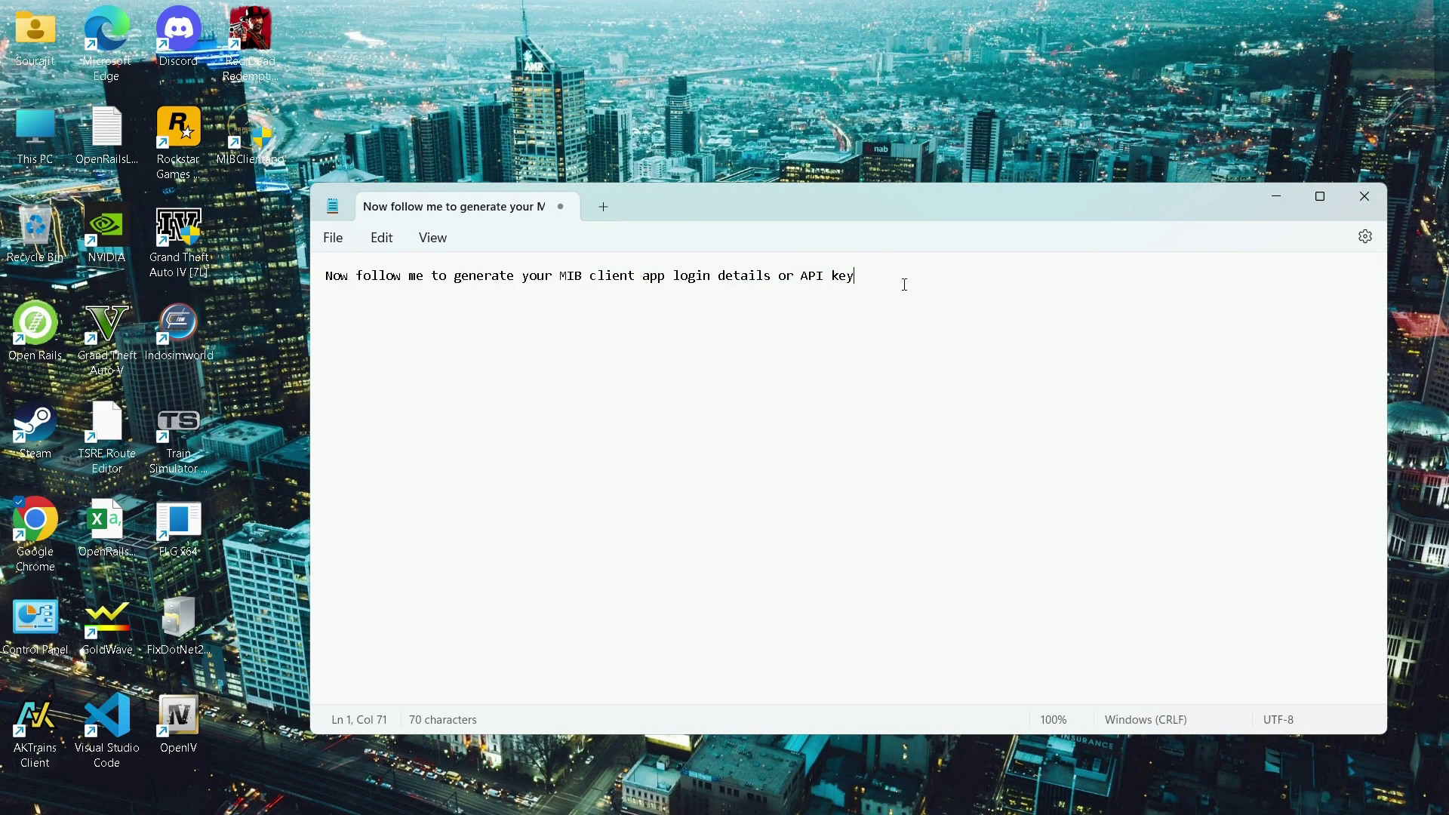
Add the lines "the API key will be emailed to you" and "Check your inbox" to the Notepad note.
key("Return")
type("the API key will be e")
key("BackSpace")
key("BackSpace")
type("ma")
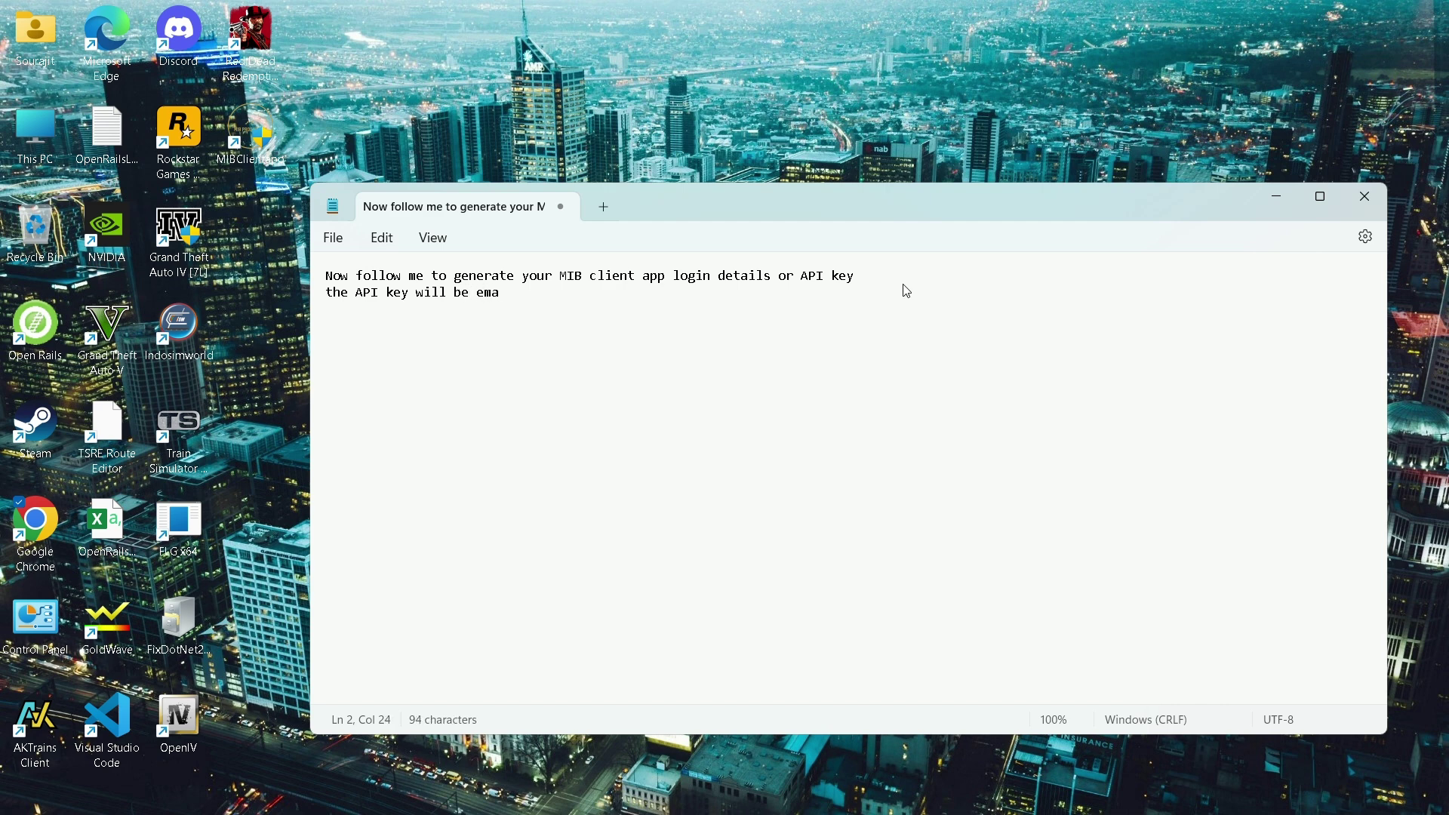
type("iled to you")
key("Return")
type("Check")
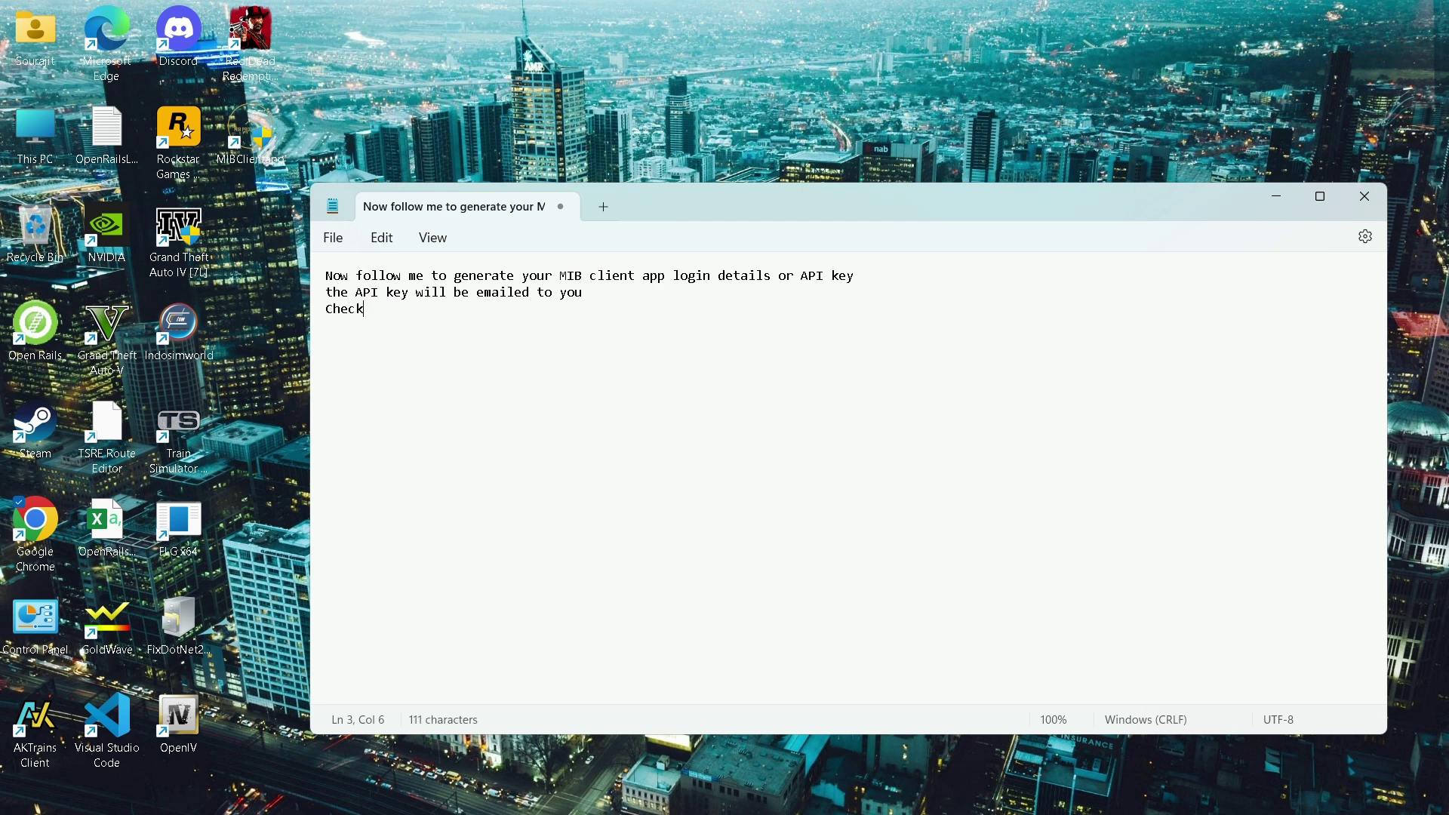
type(" your inbox")
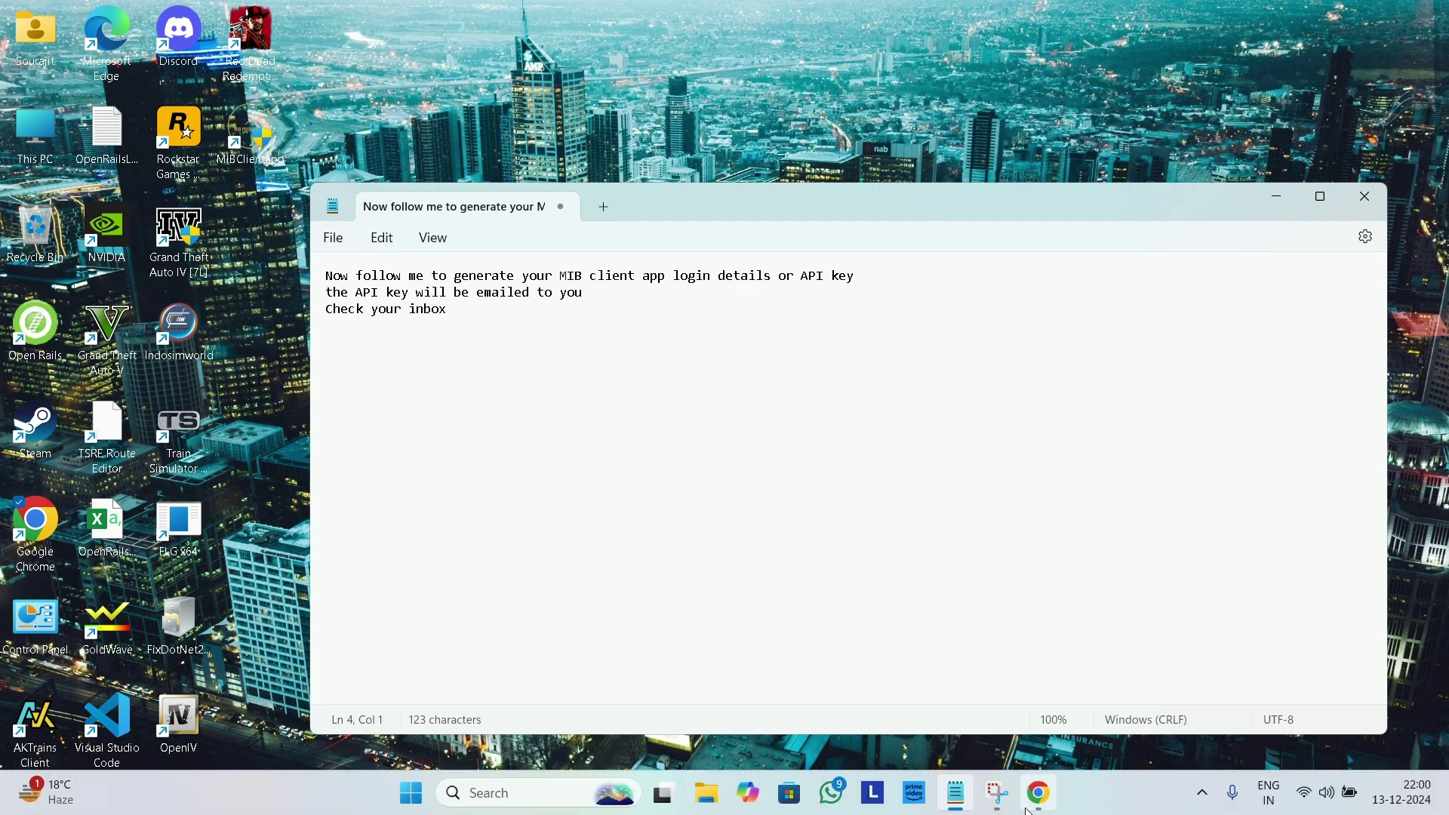
Switch to Chrome and check the Gmail inbox in a new tab for the MIBPRODUCTION API key email.
left_click(1031, 806)
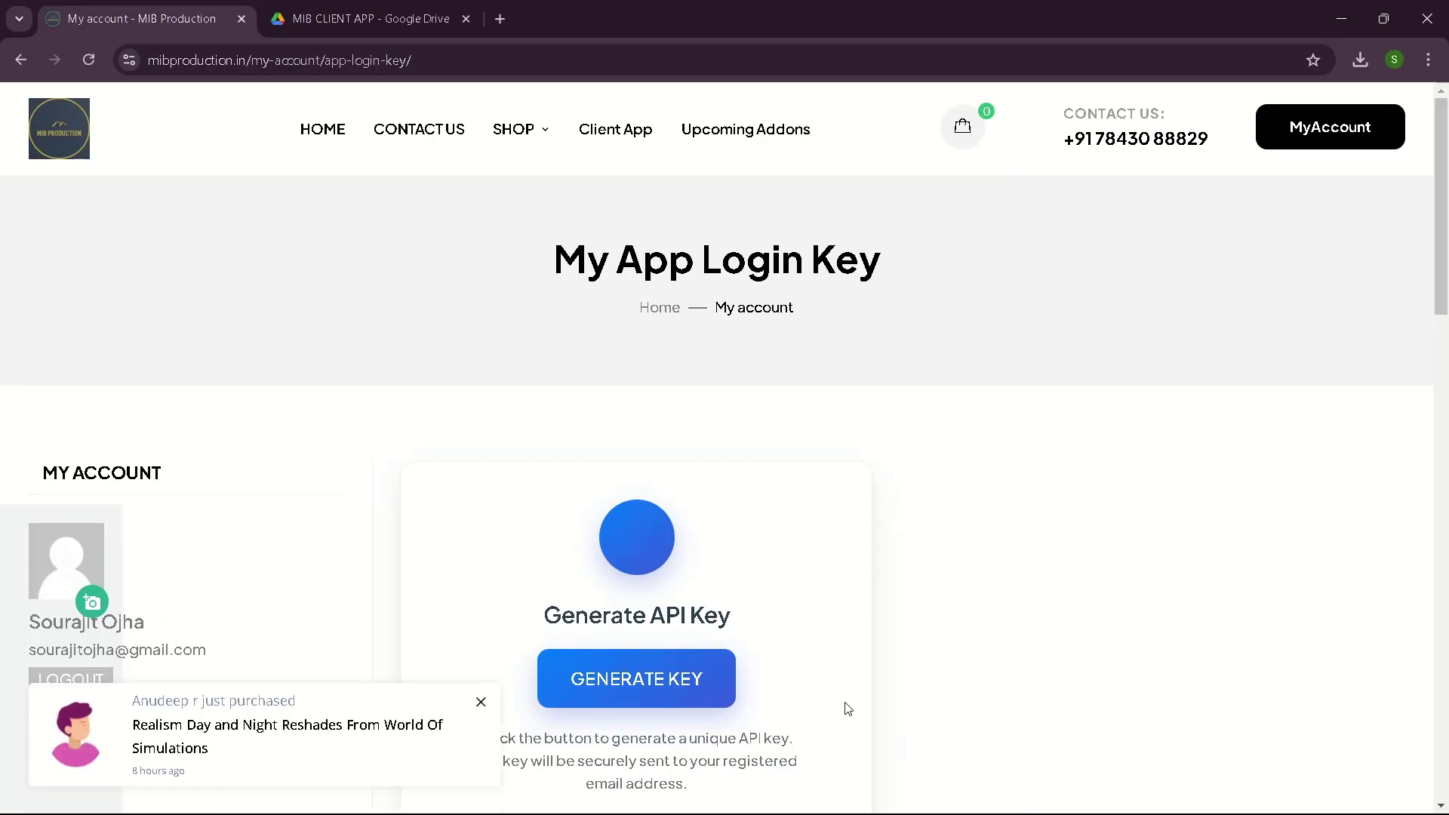
left_click(500, 19)
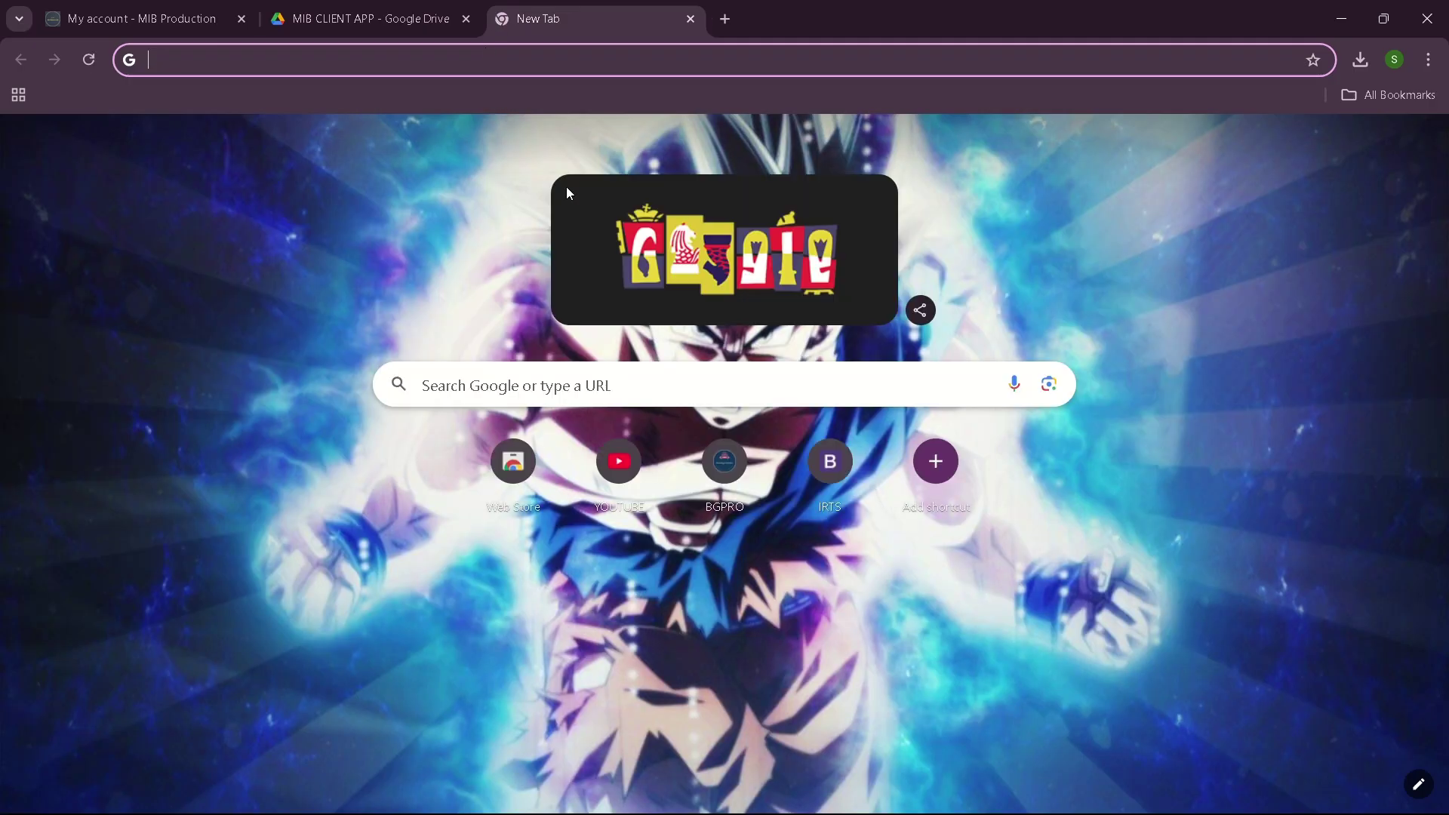
left_click(1221, 144)
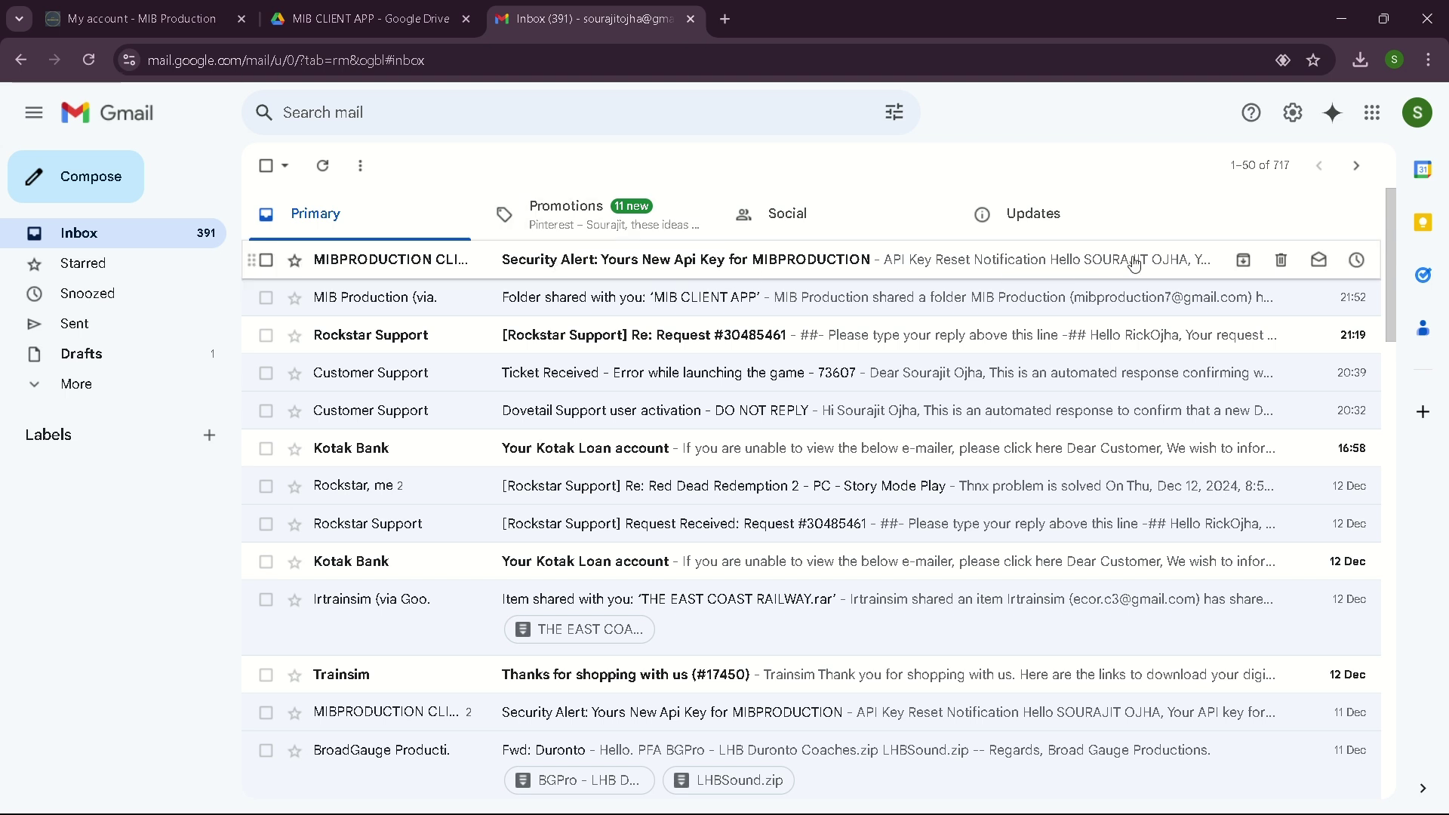
left_click(1343, 17)
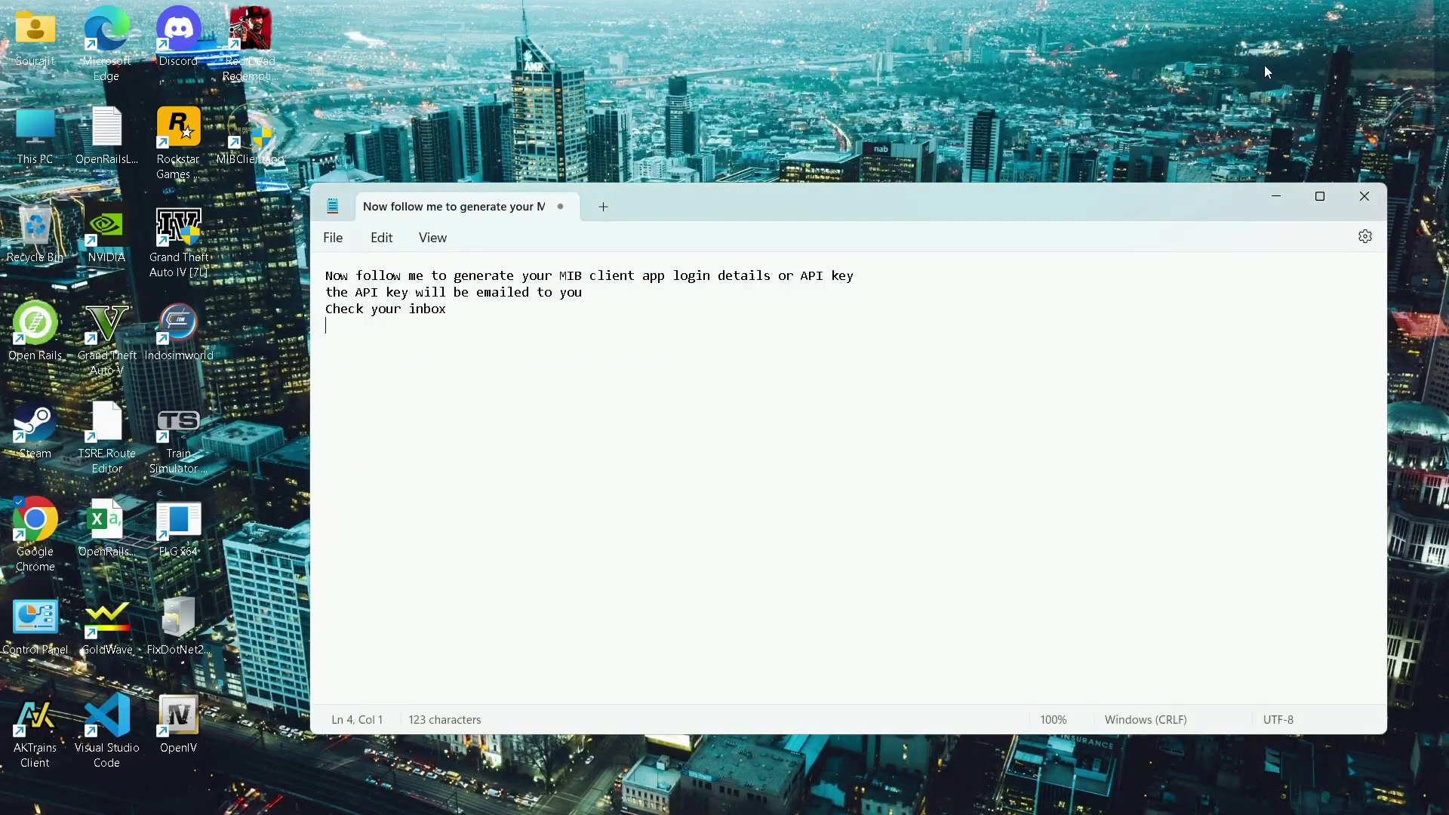
Return to the Notepad note and add the line "now click on the shortcut icon showing on your desktop".
left_click(1275, 194)
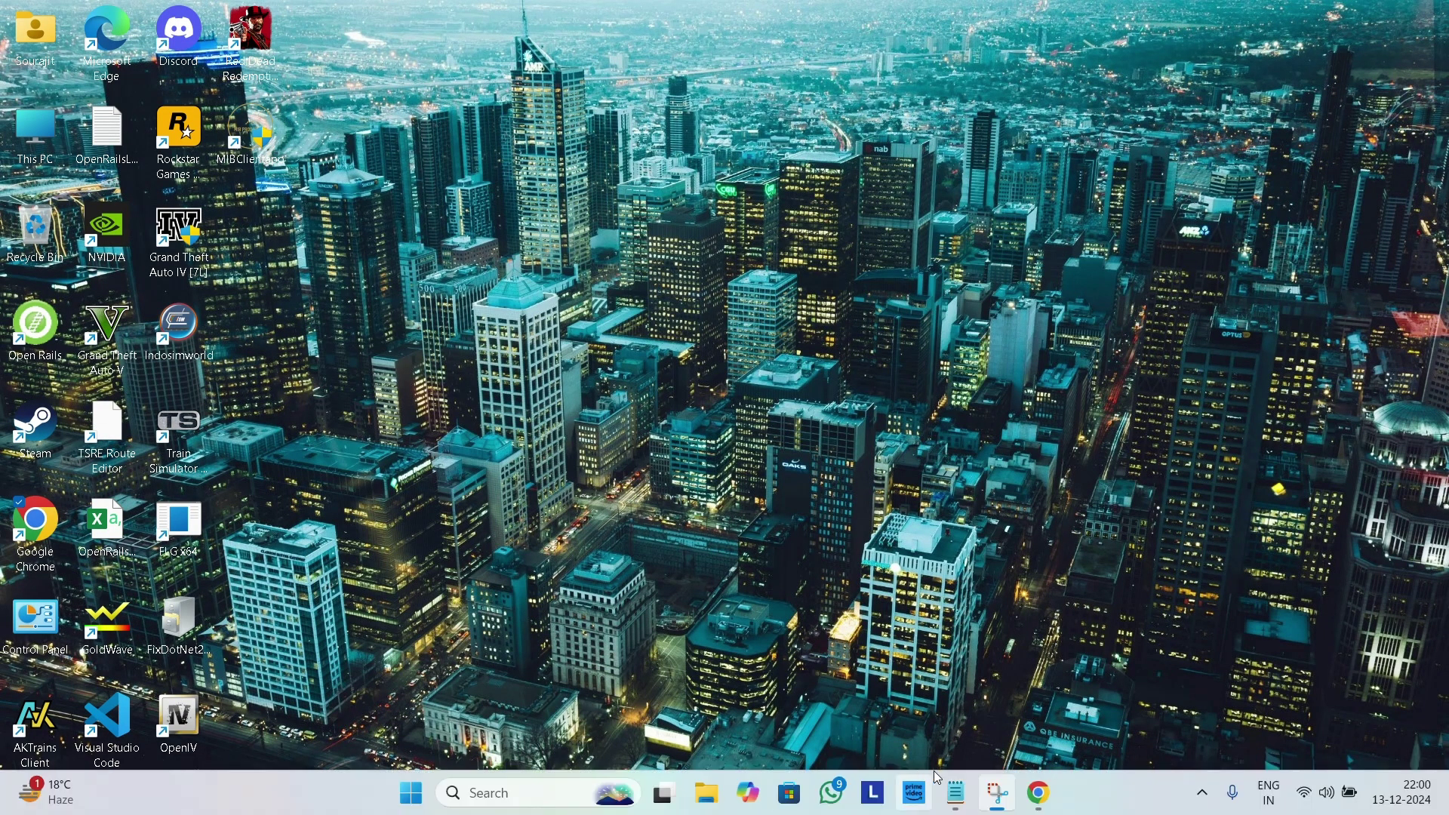
left_click(997, 792)
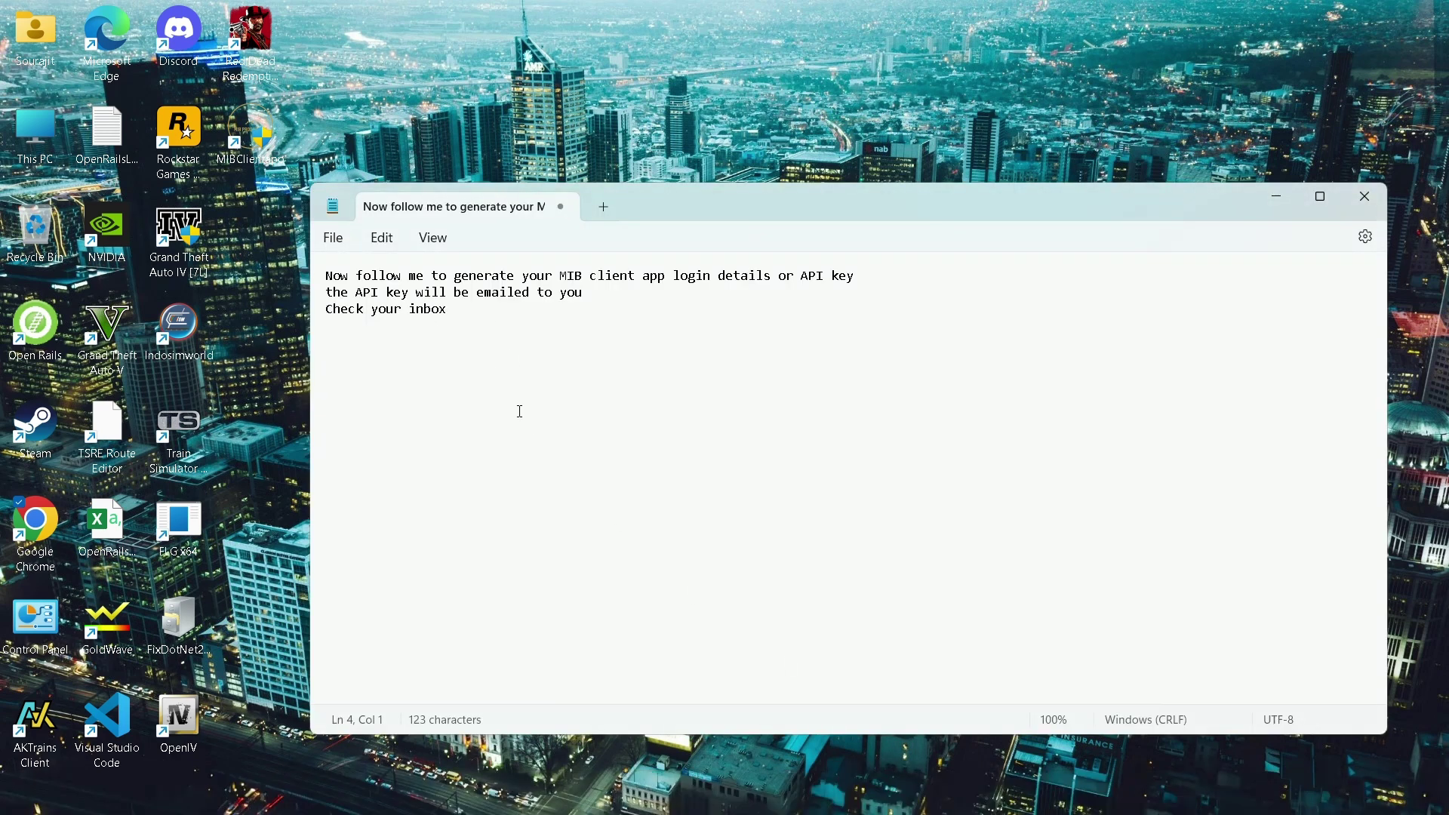
type("now click on the shortcuttcut ico")
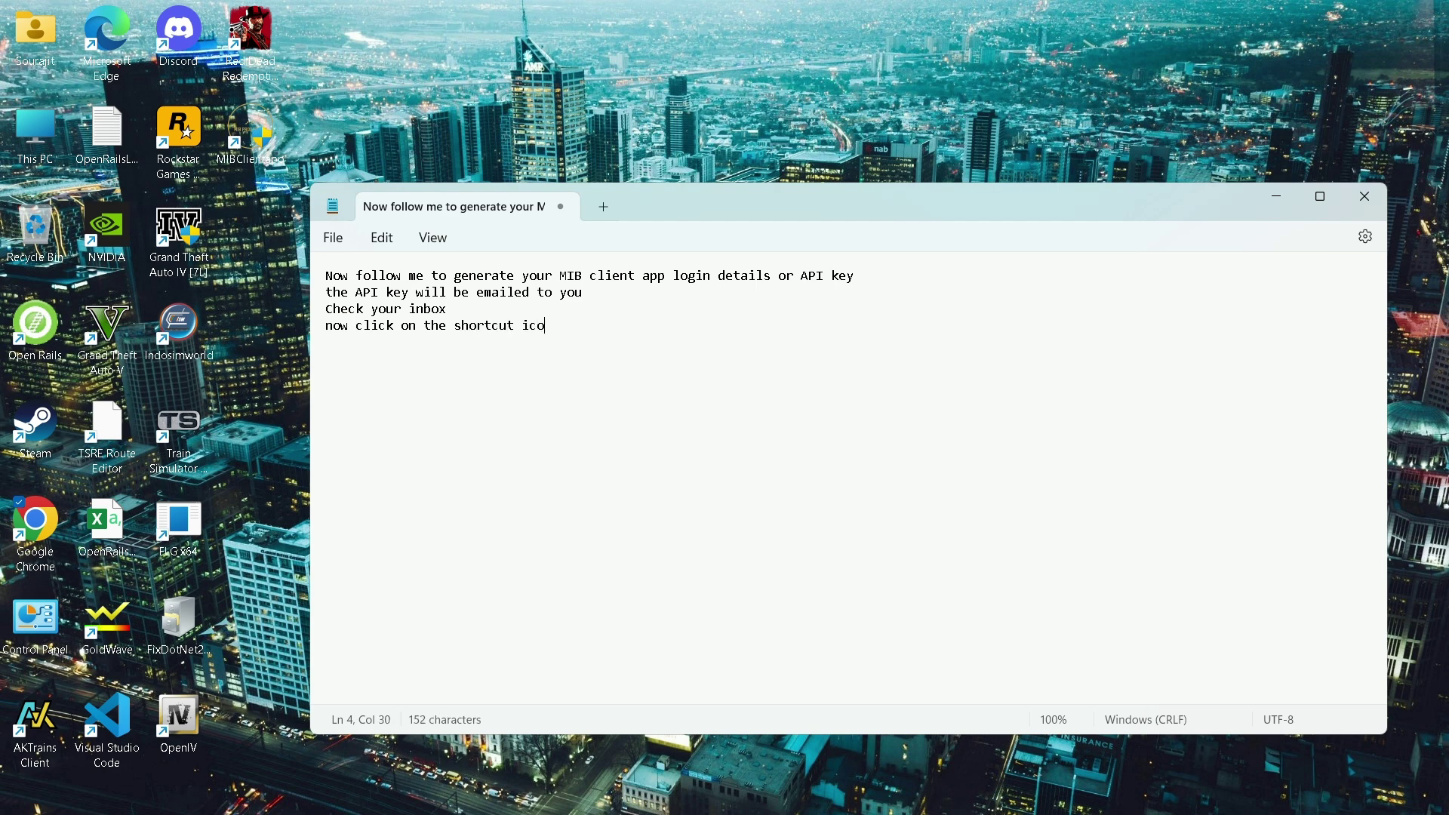
type("n showing on your desk")
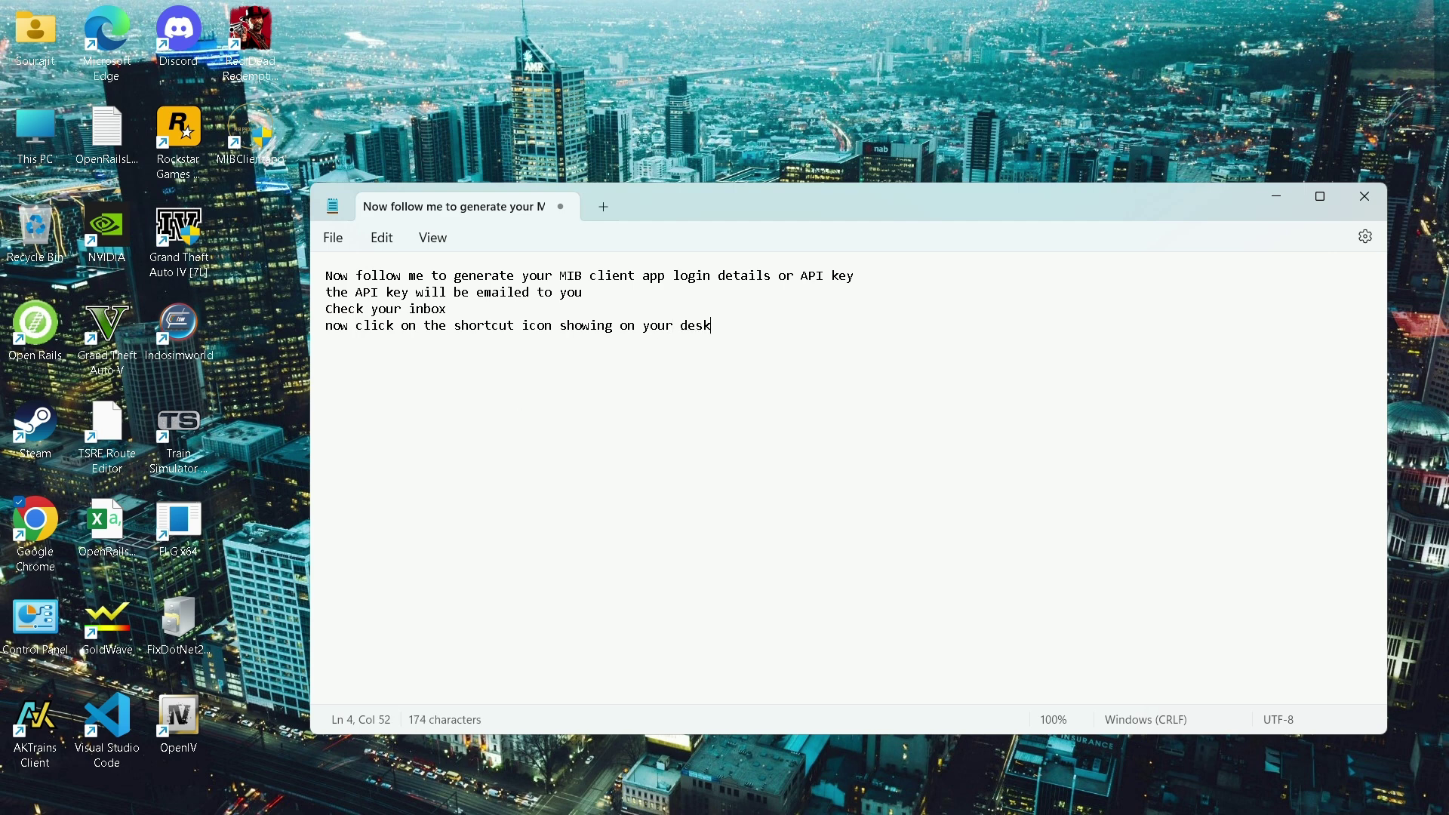
type("top")
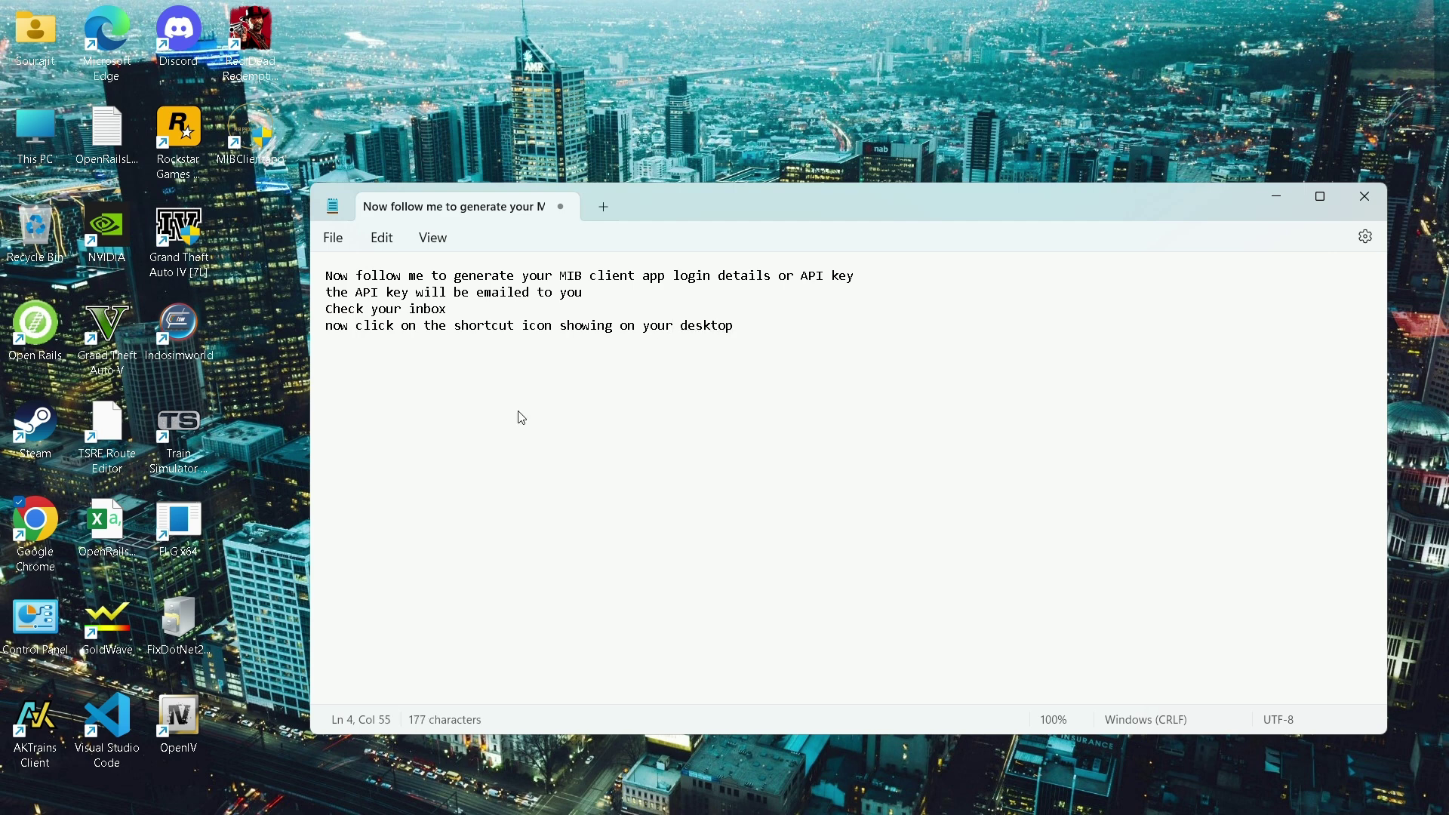
Launch the MIB client app from its desktop shortcut and try to log in with the filled-in credentials in online mode.
left_click(260, 135)
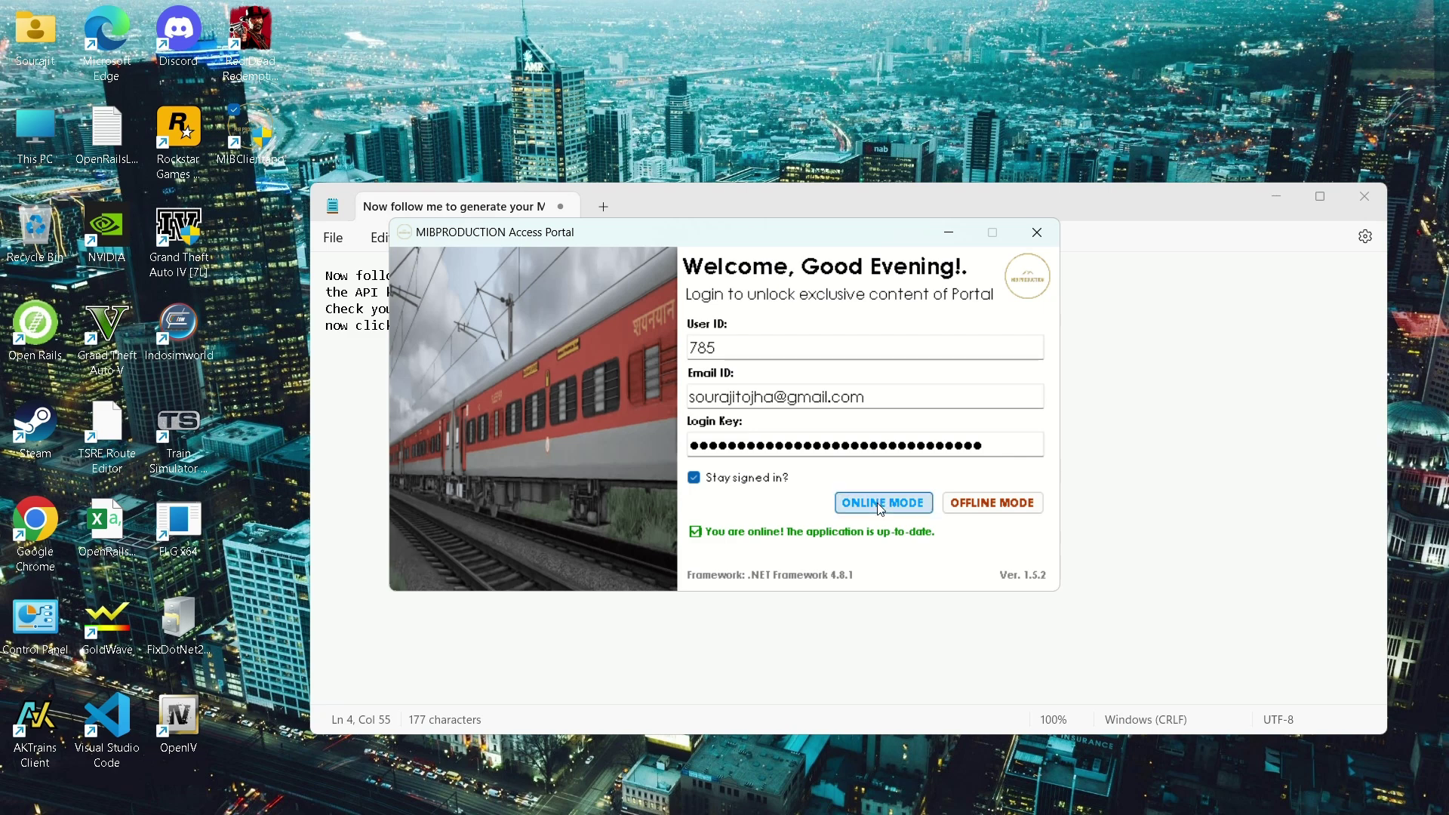
left_click(877, 502)
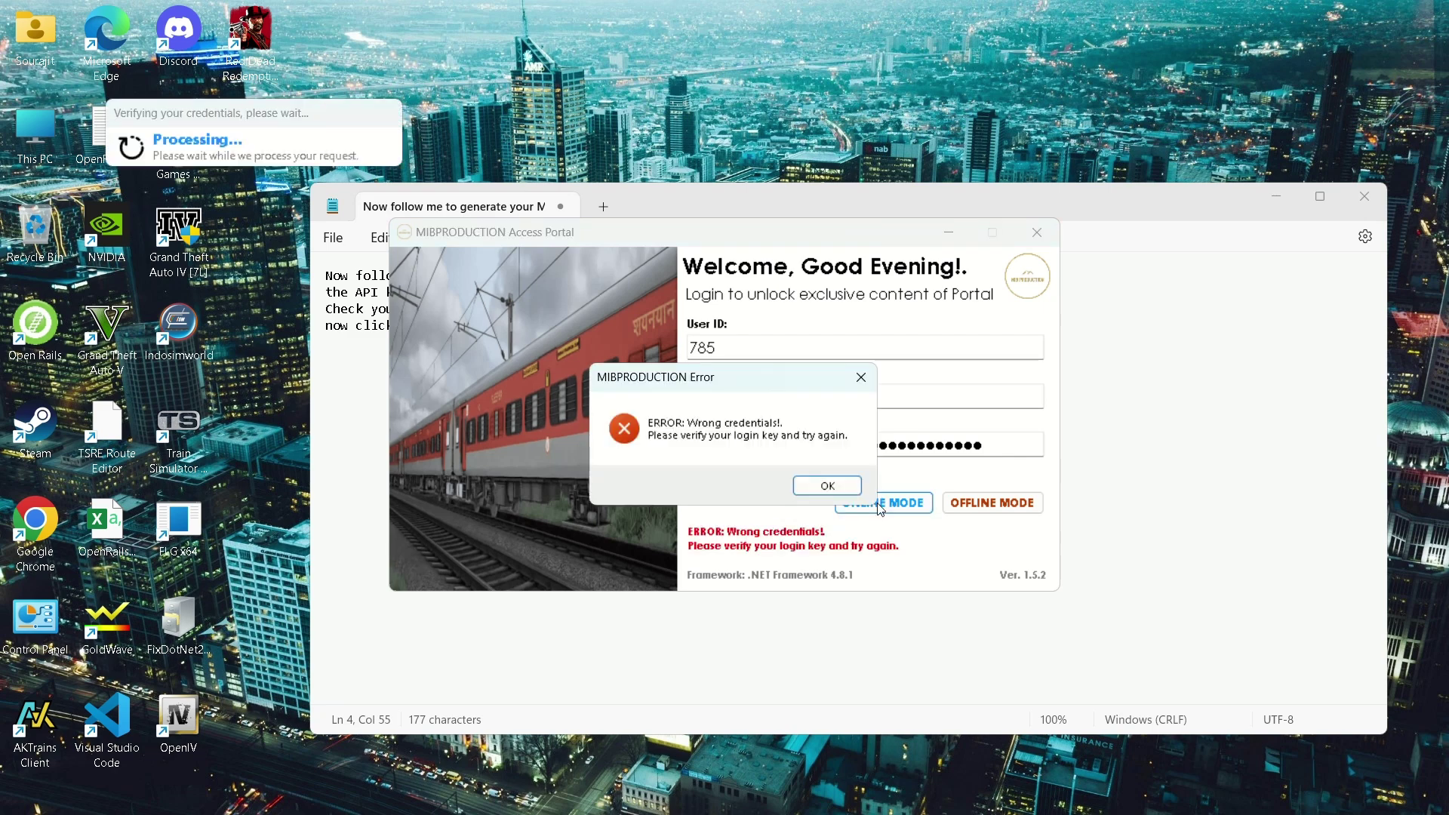
left_click(836, 482)
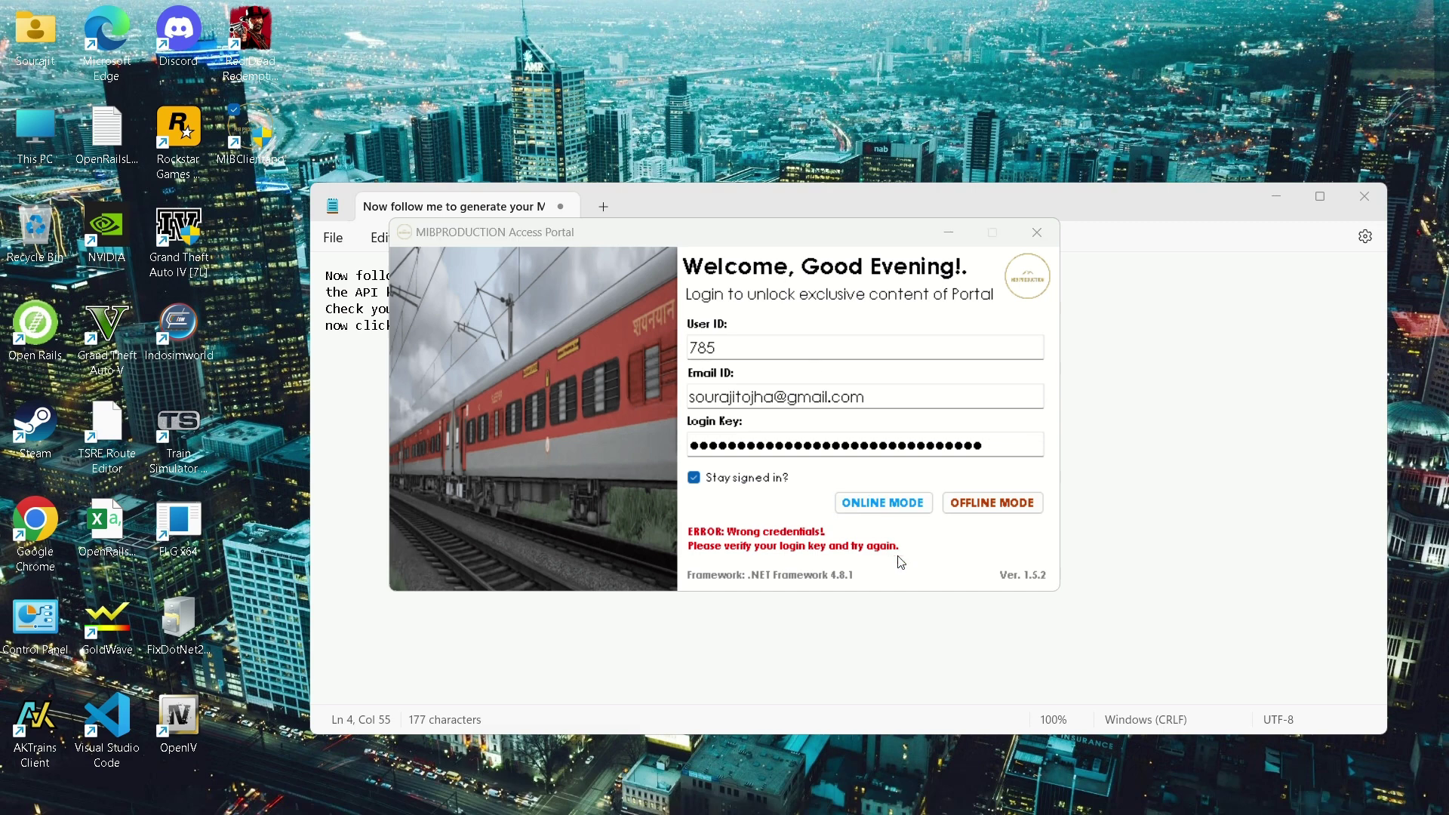
Log in to the access portal again in online mode, dismiss the missing-directories notice and minimize the Add-Ons Download Manager.
left_click(890, 506)
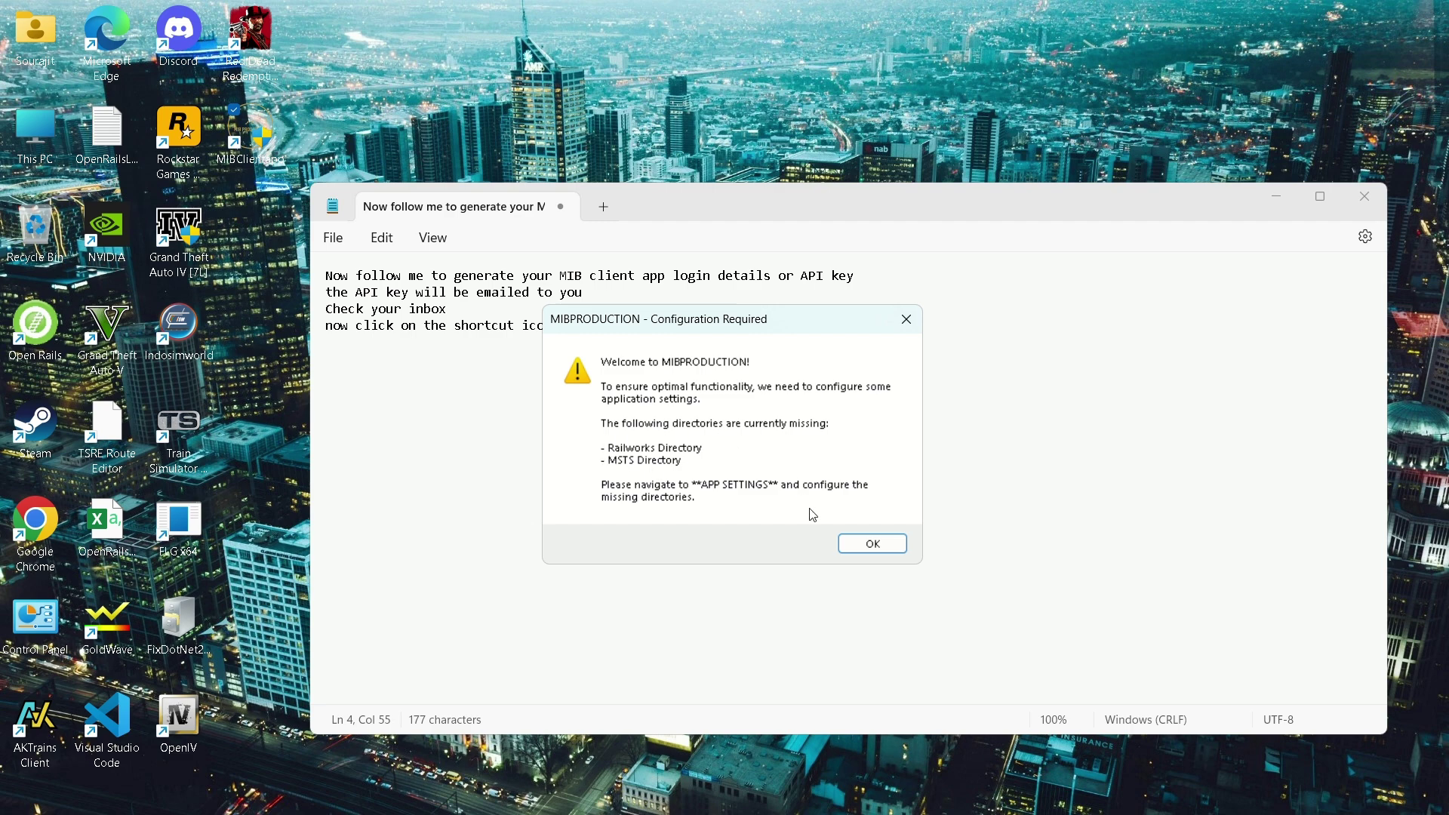
left_click(860, 542)
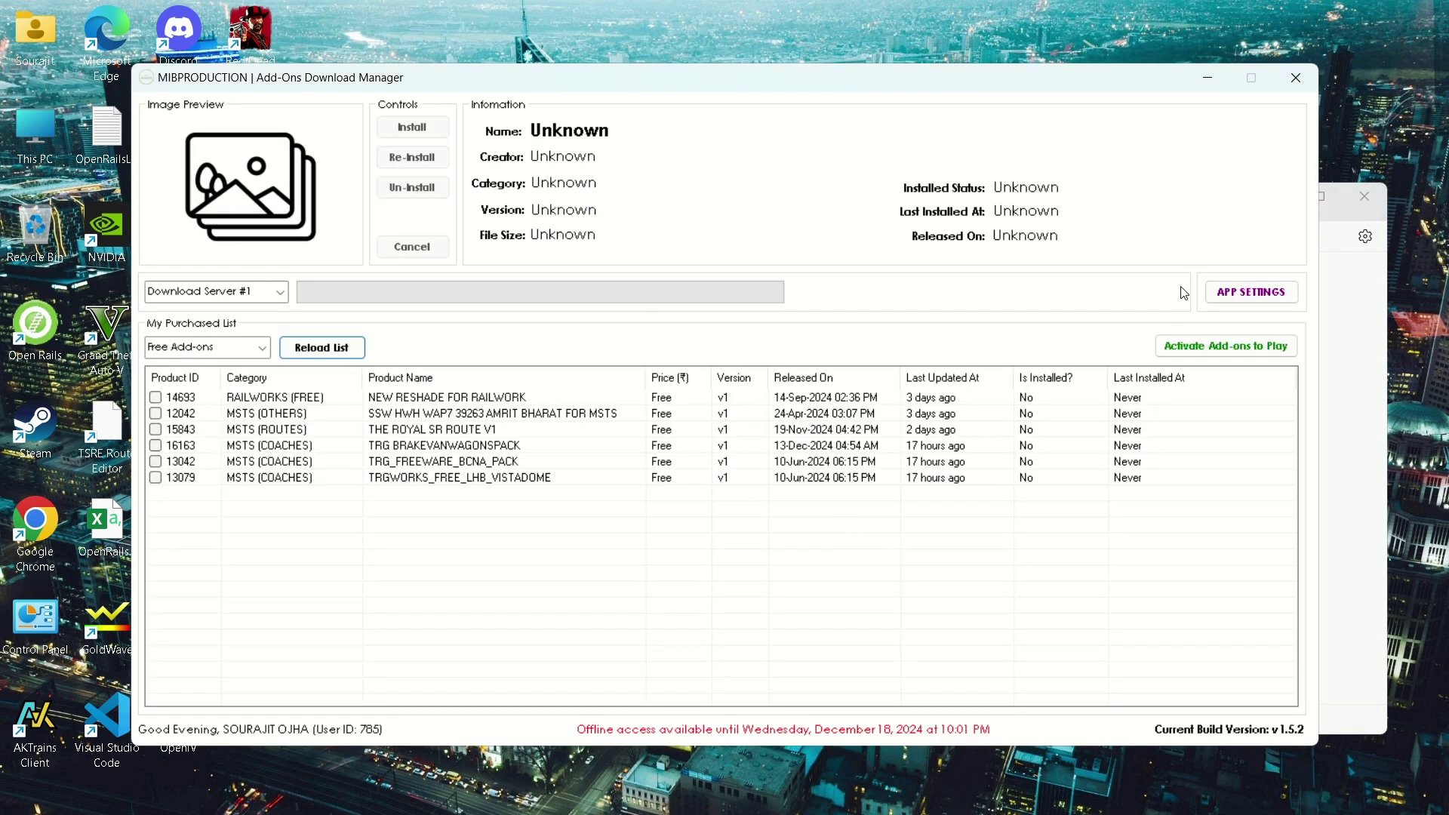
left_click(1205, 76)
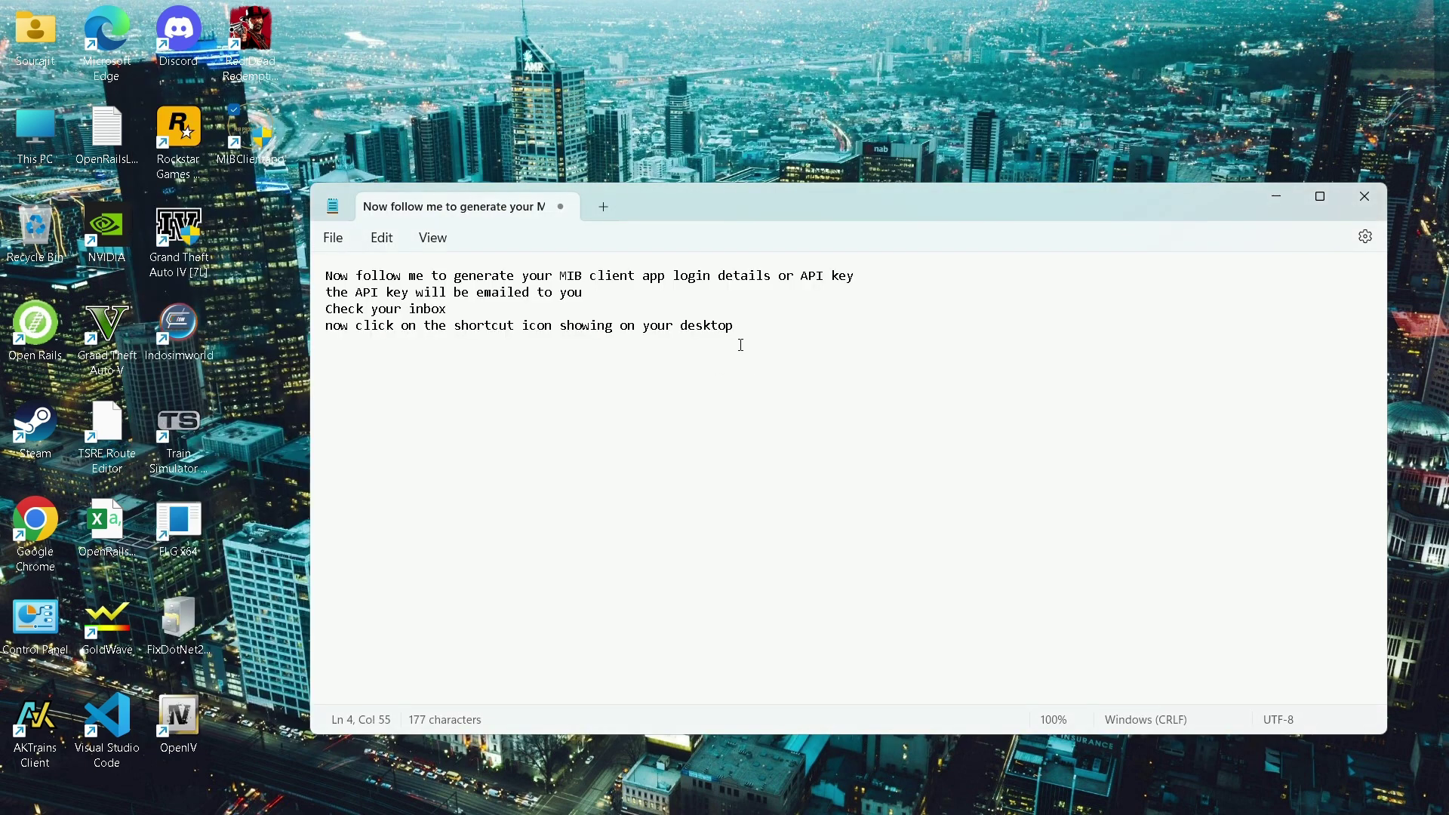
Add the lines "now first you have to setup your railworks or msts folder location" and "follow me.." to the note.
key("Return")
type("now first you have to setu")
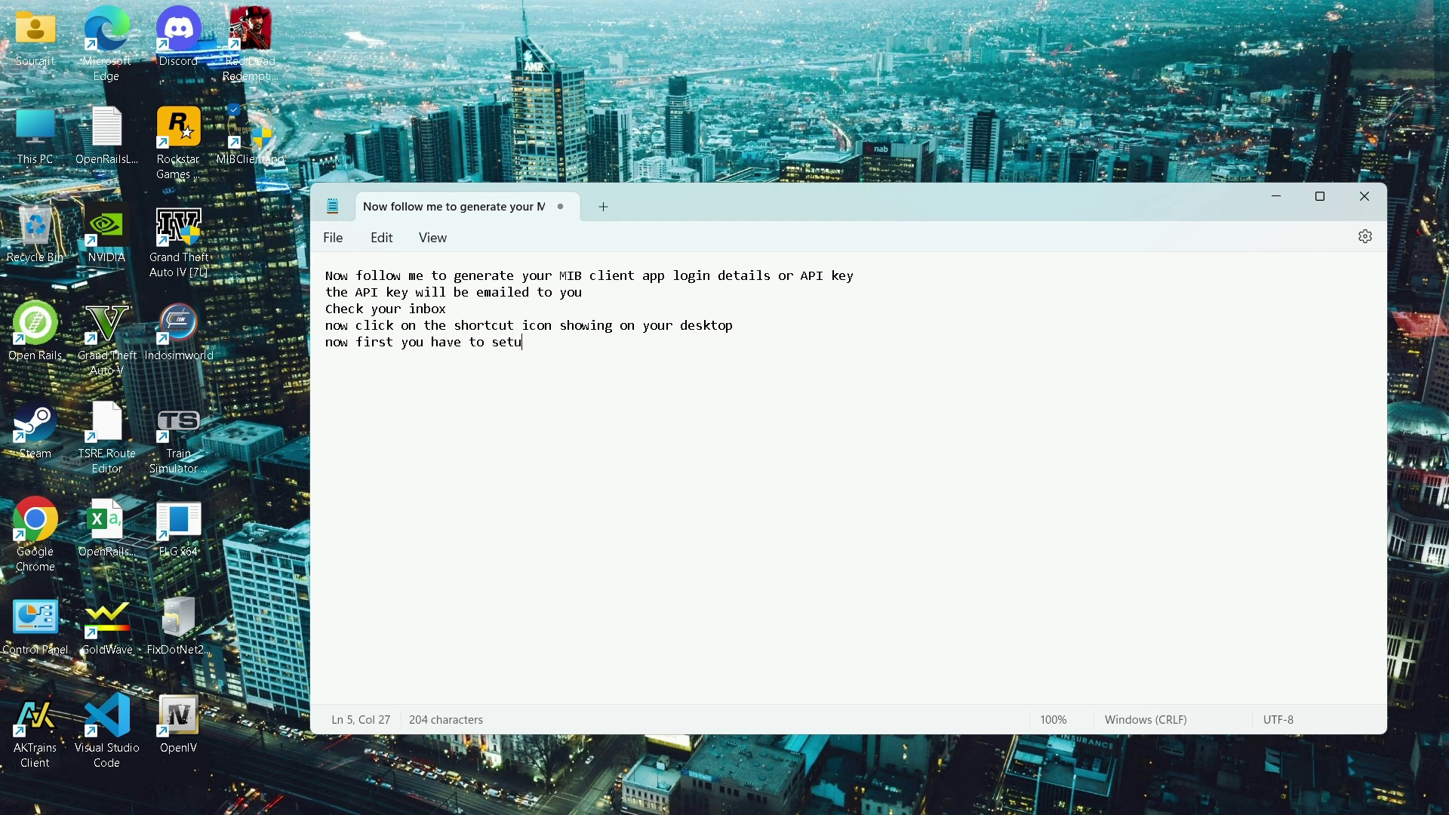
type("p your railworks ")
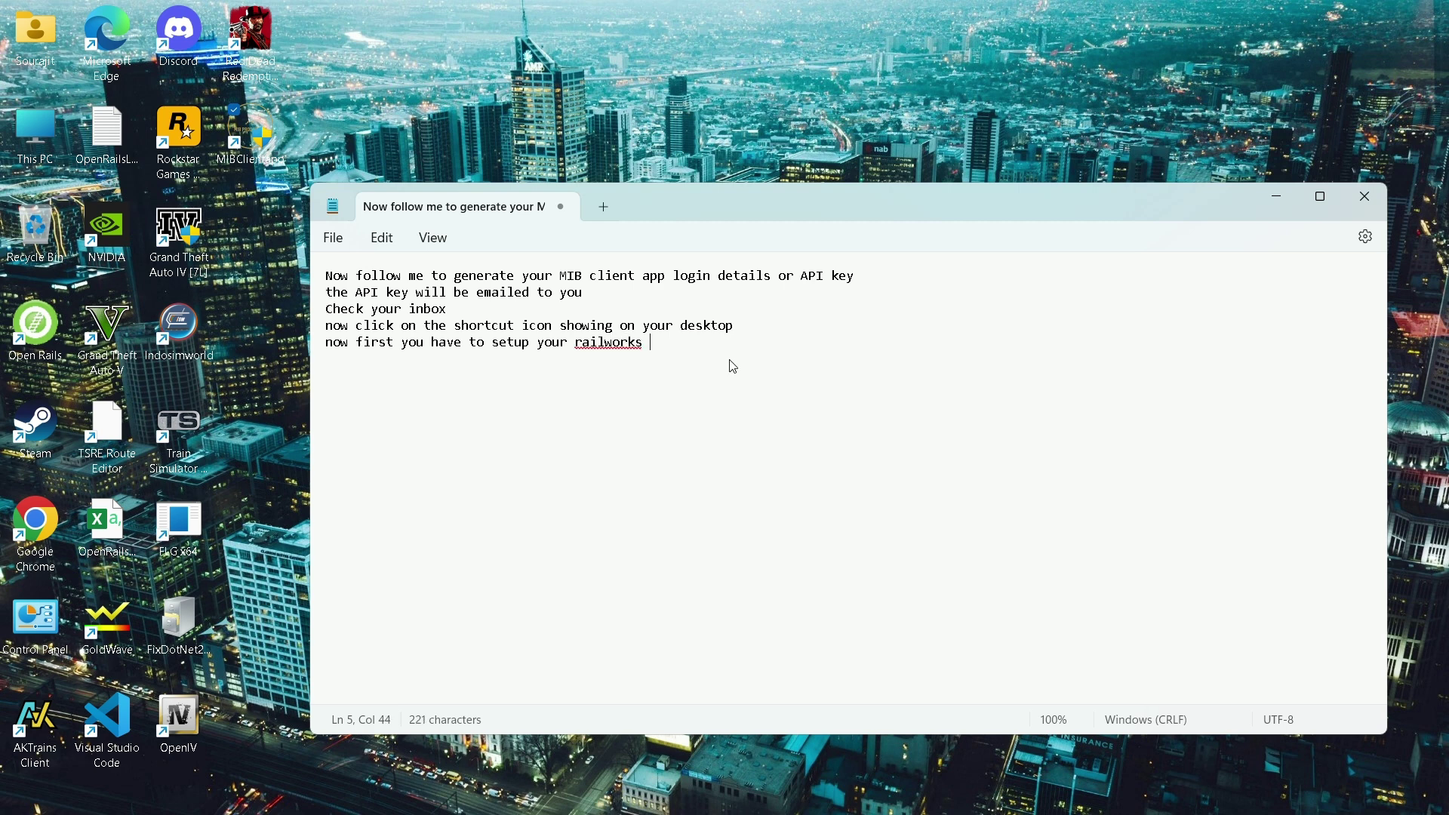
type("or msts folder location")
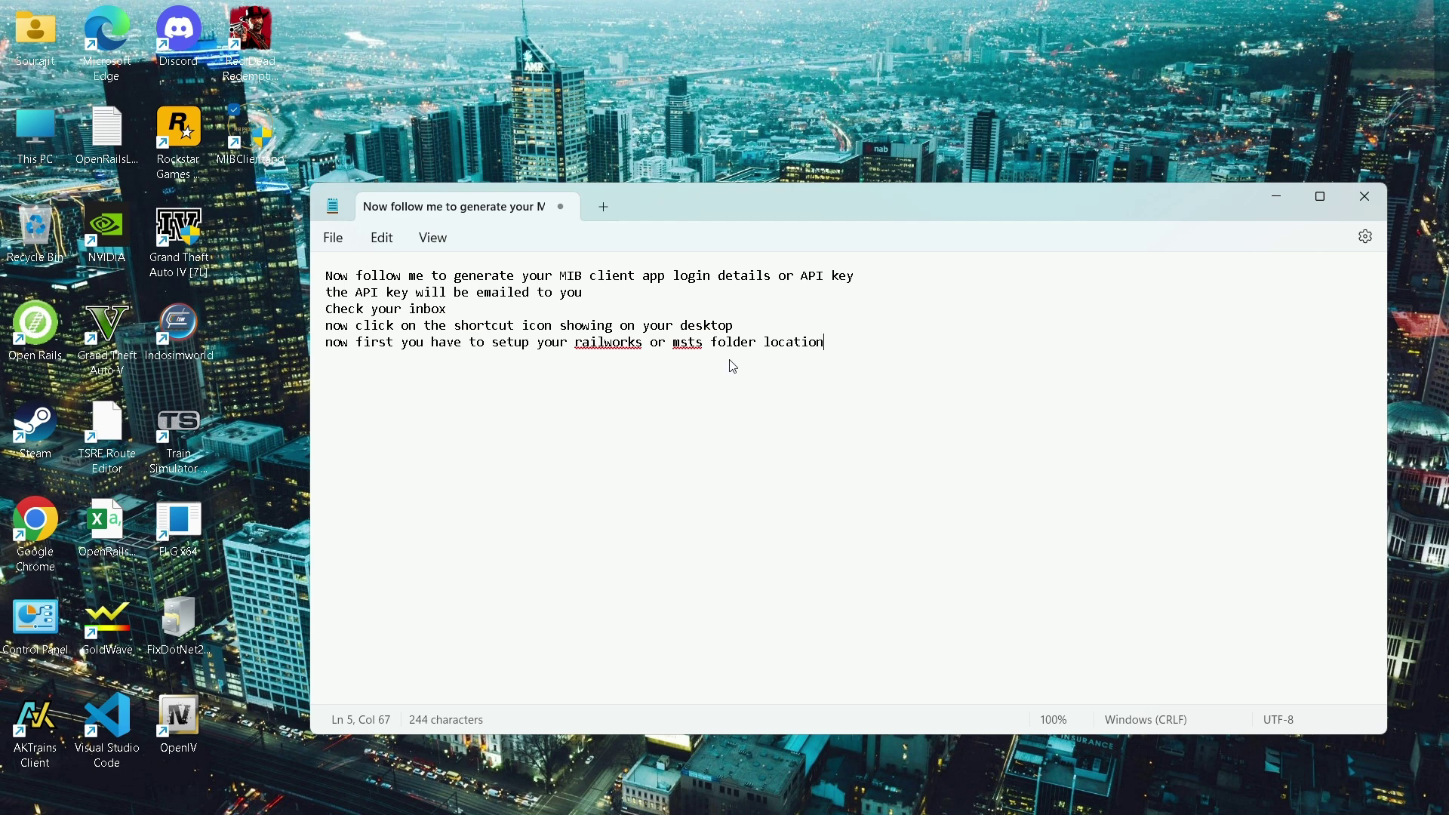
key("Return")
type("follow me..")
Open the Indian Train Simulator folder on drive D: in File Explorer and copy its folder path.
left_click(1276, 198)
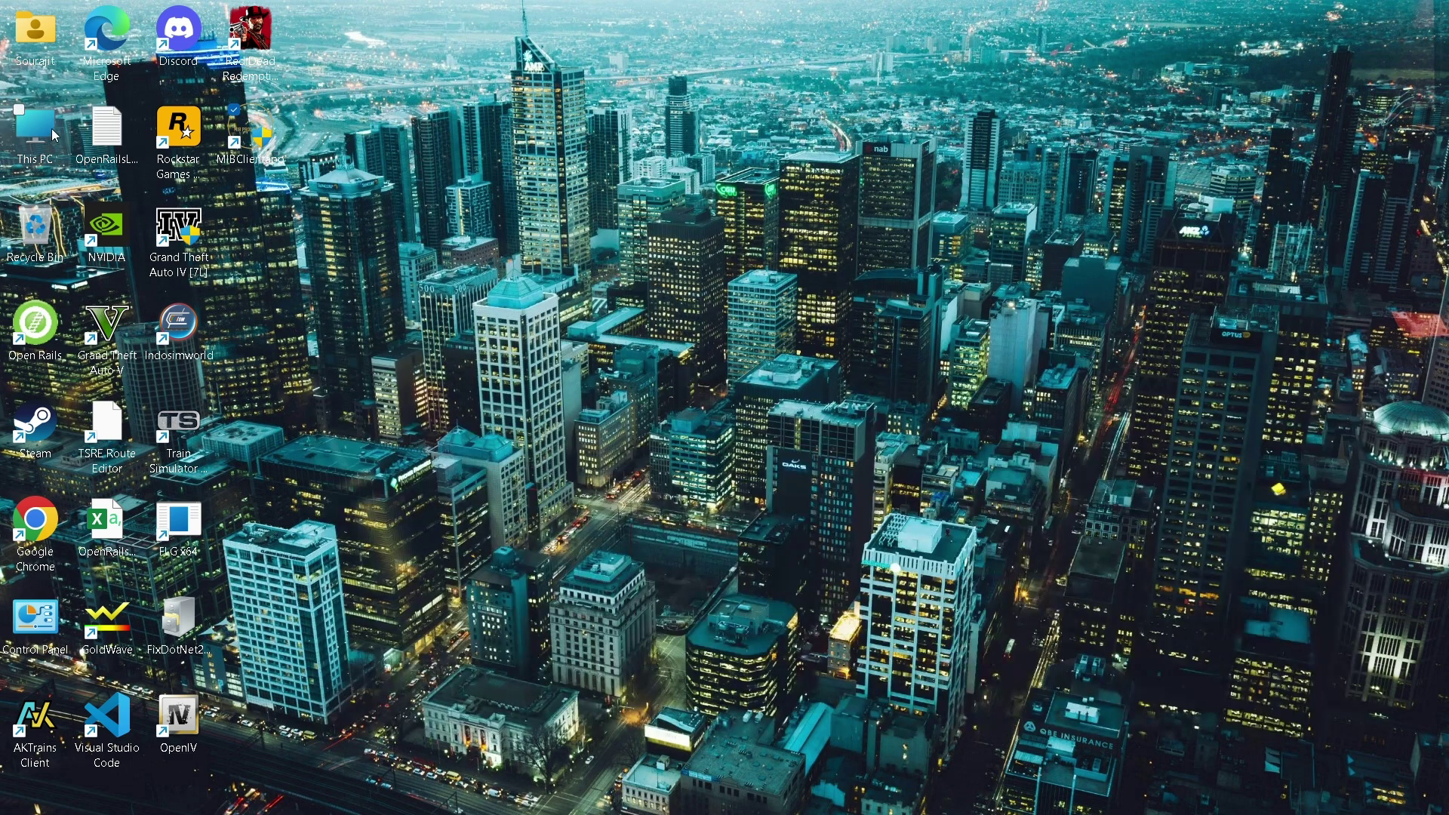
double_click(54, 136)
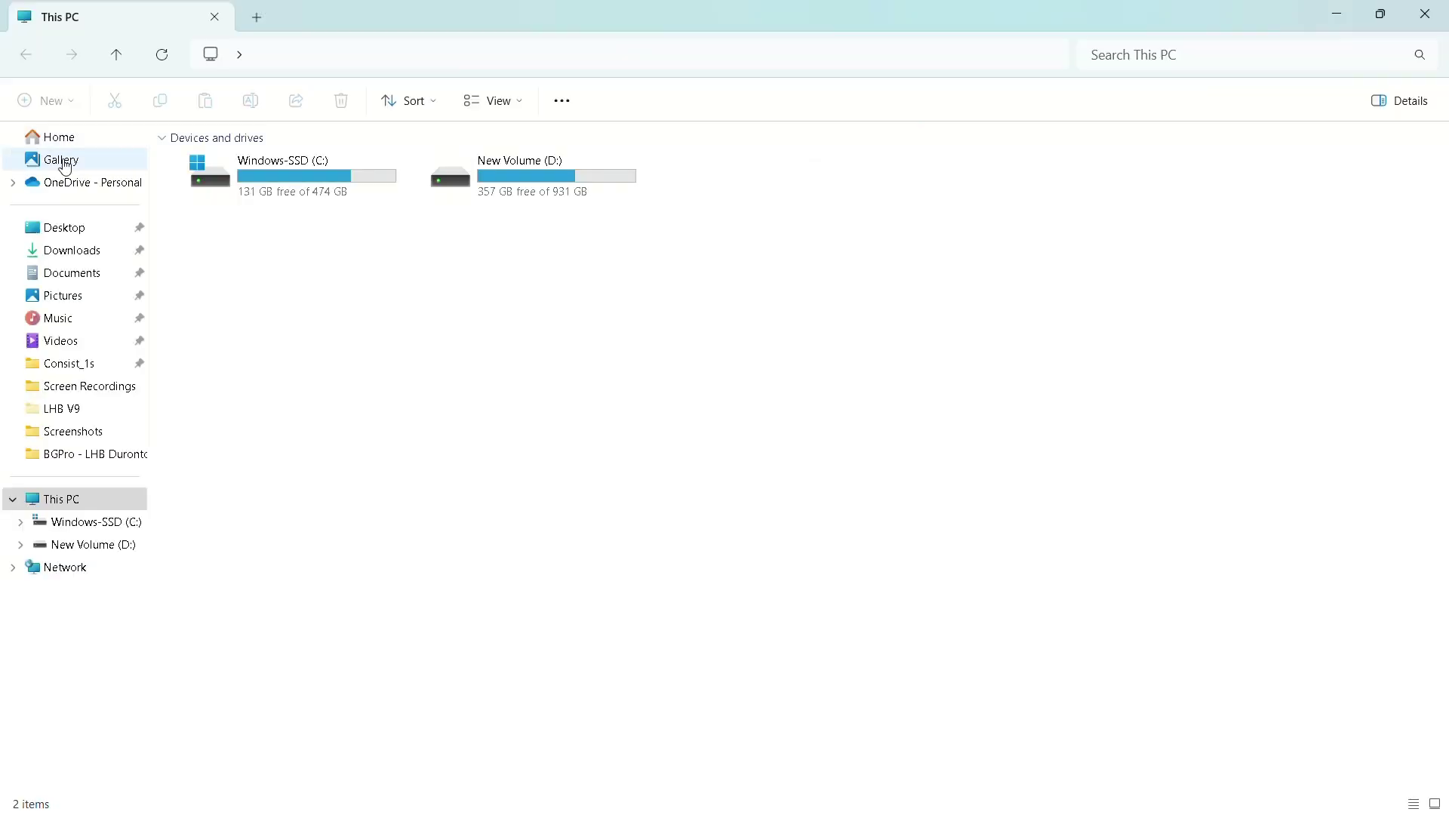
double_click(533, 198)
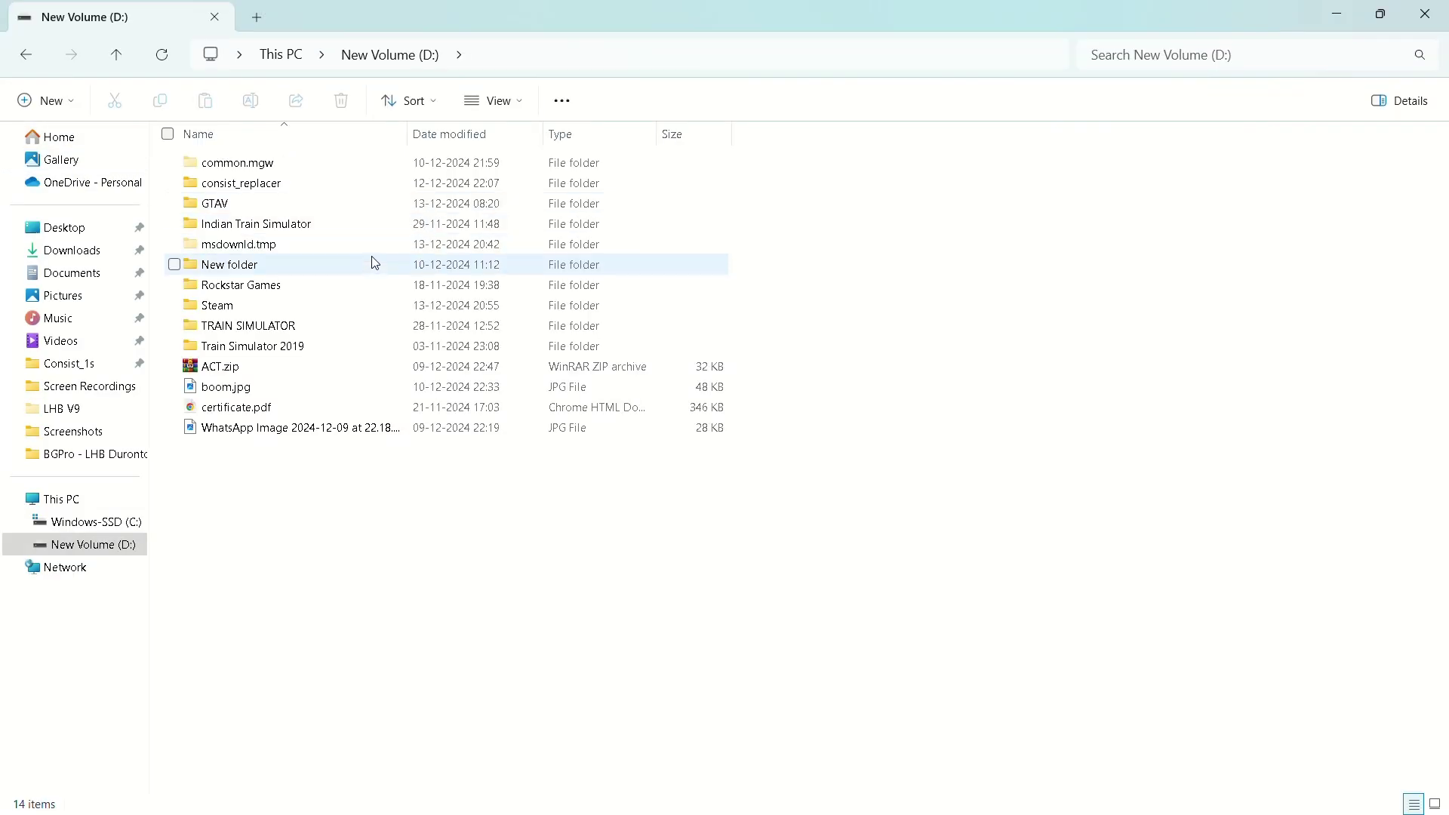
double_click(373, 233)
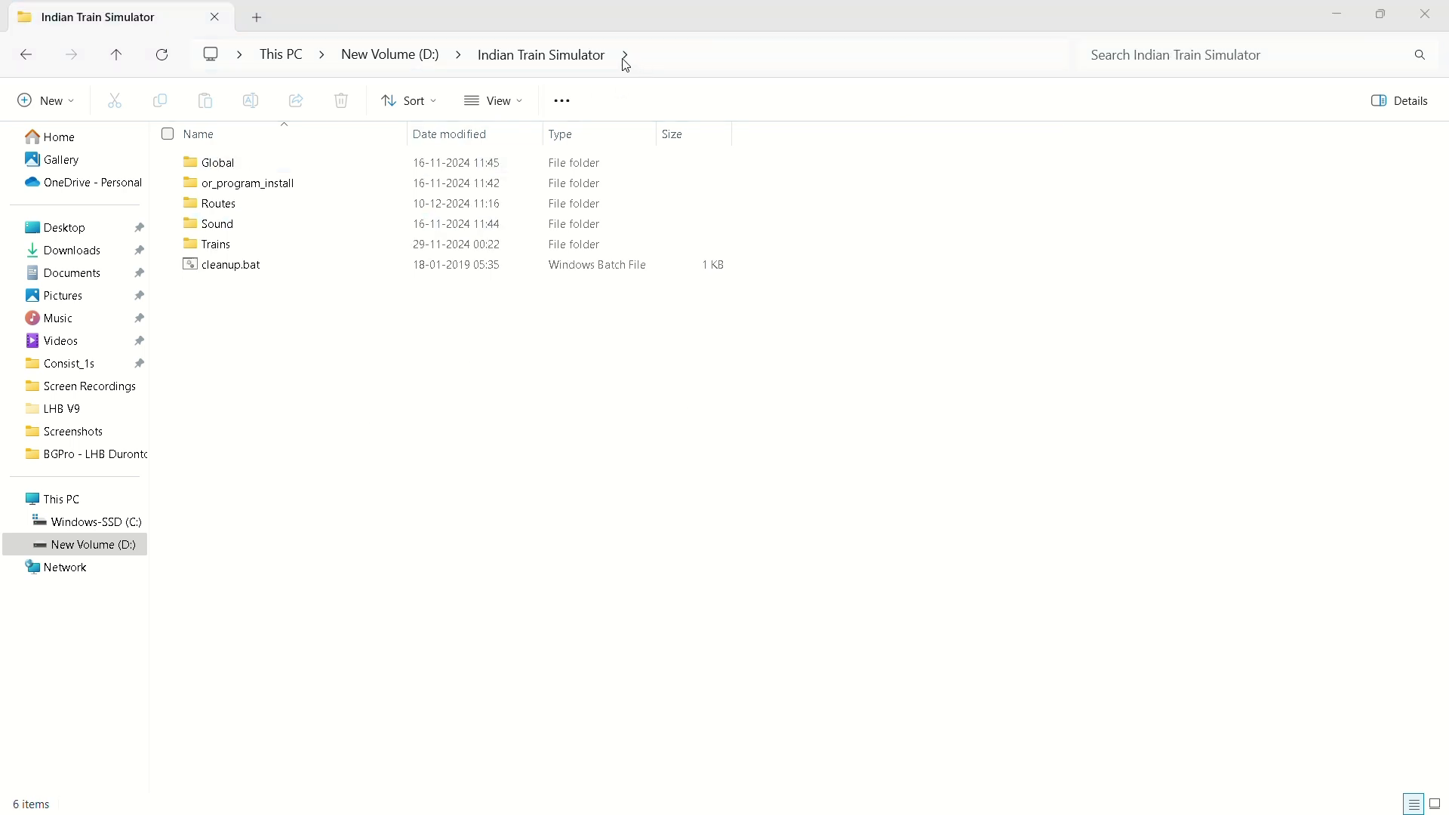
left_click(586, 55)
left_click(887, 63)
key("ctrl+c")
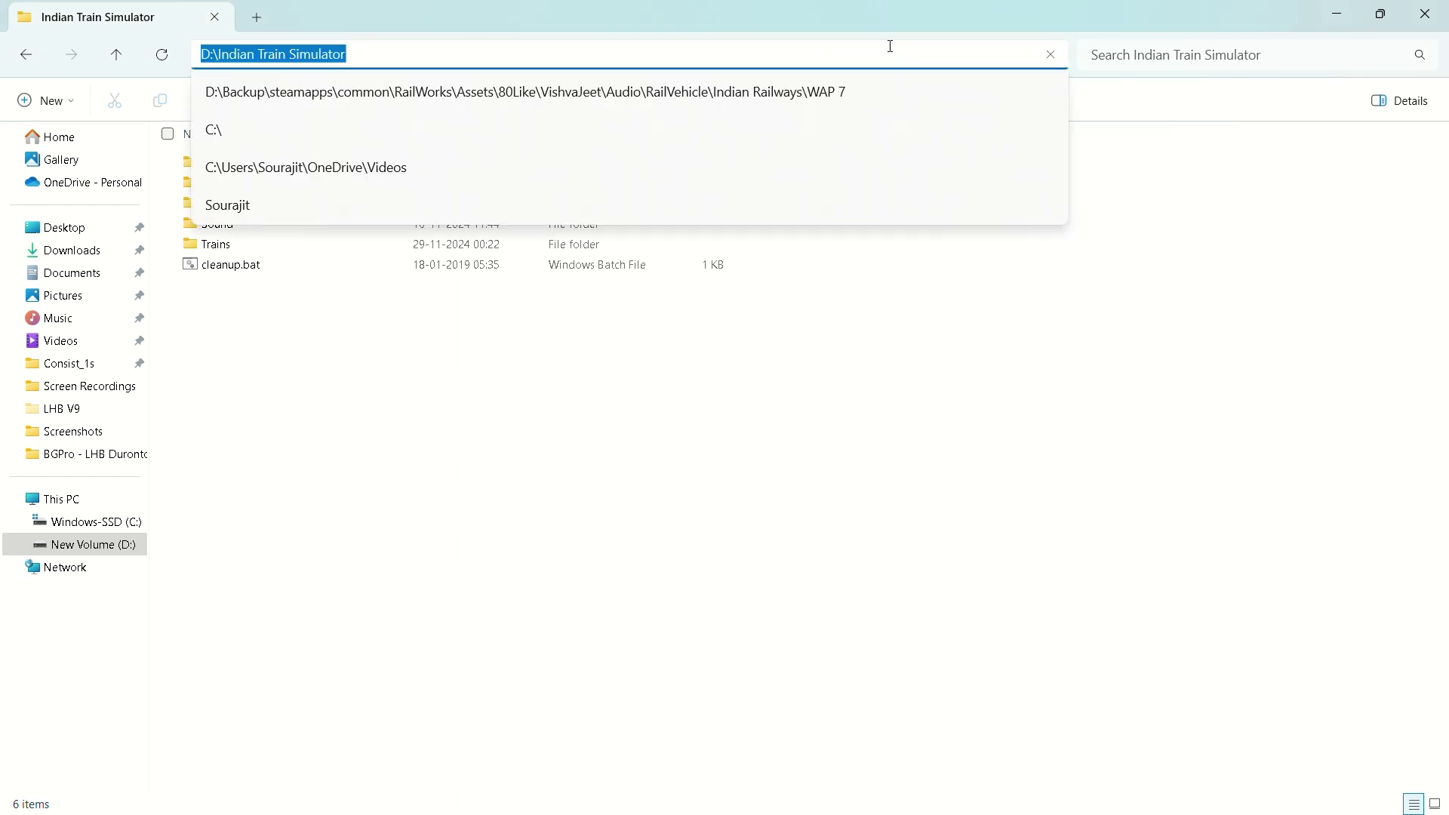
left_click(1324, 16)
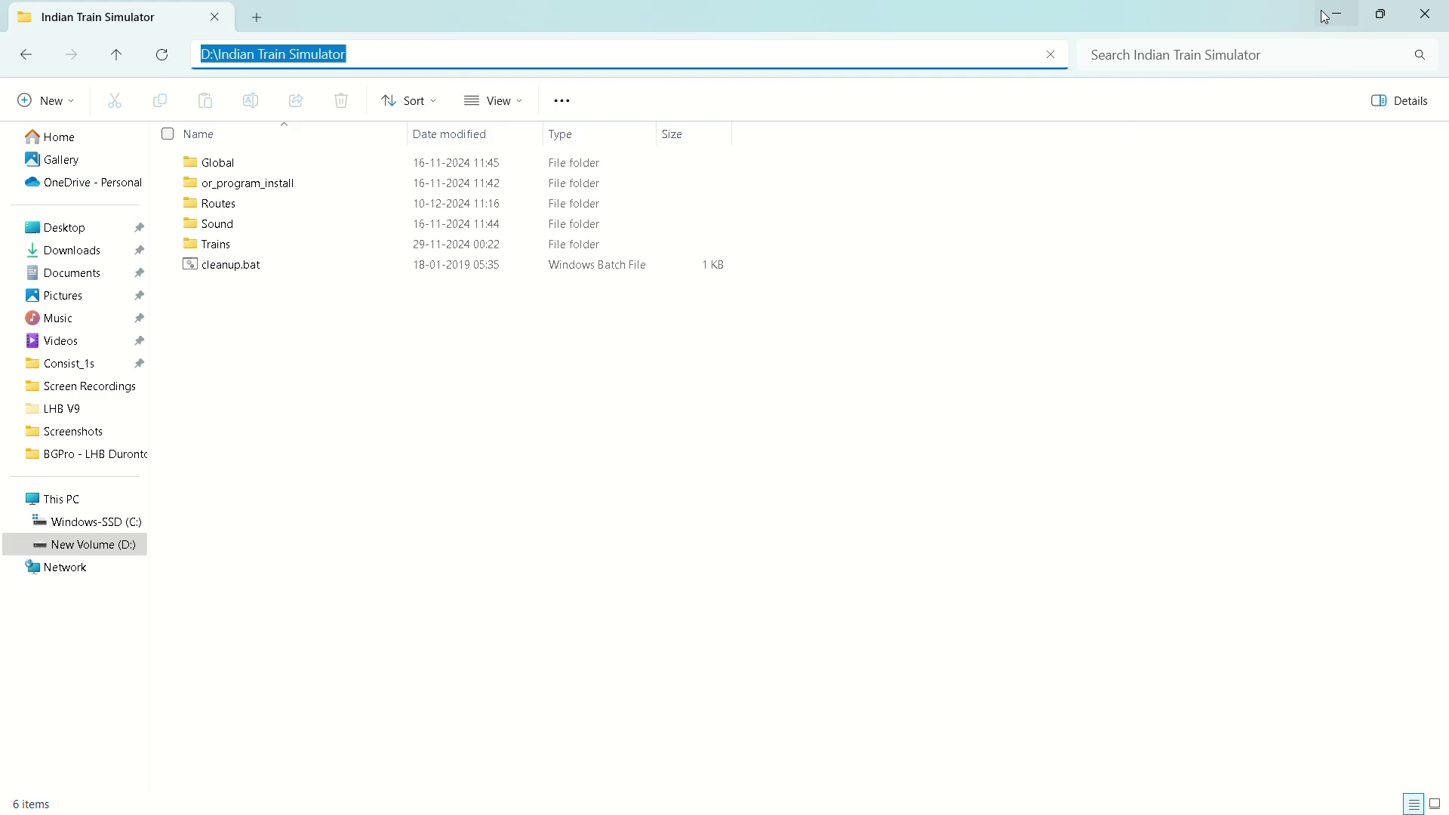
left_click(1336, 15)
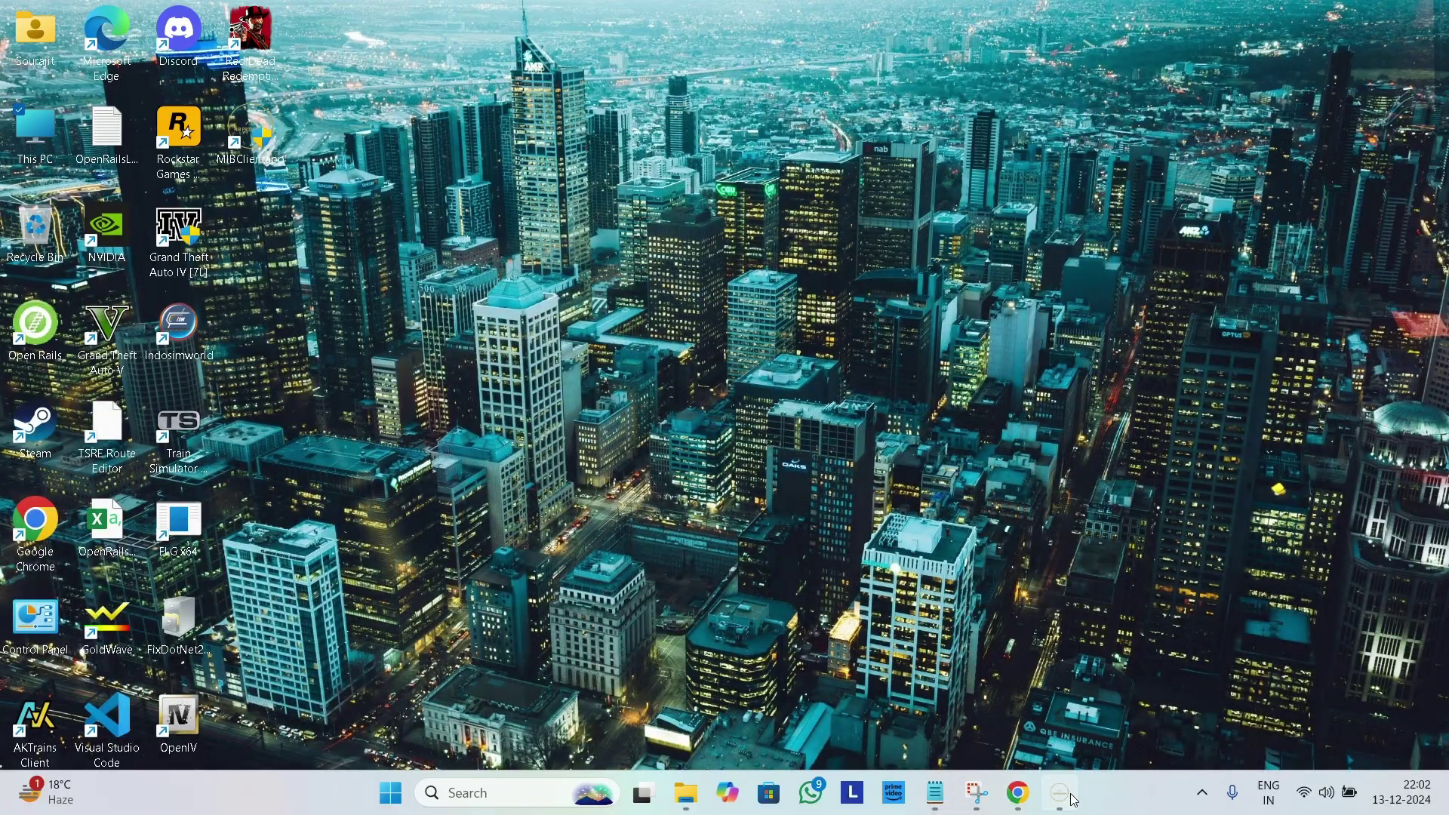
Return to the MIBPRODUCTION Add-Ons Download Manager and set its MSTS directory to D:\Indian Train Simulator in the application settings.
left_click(1074, 800)
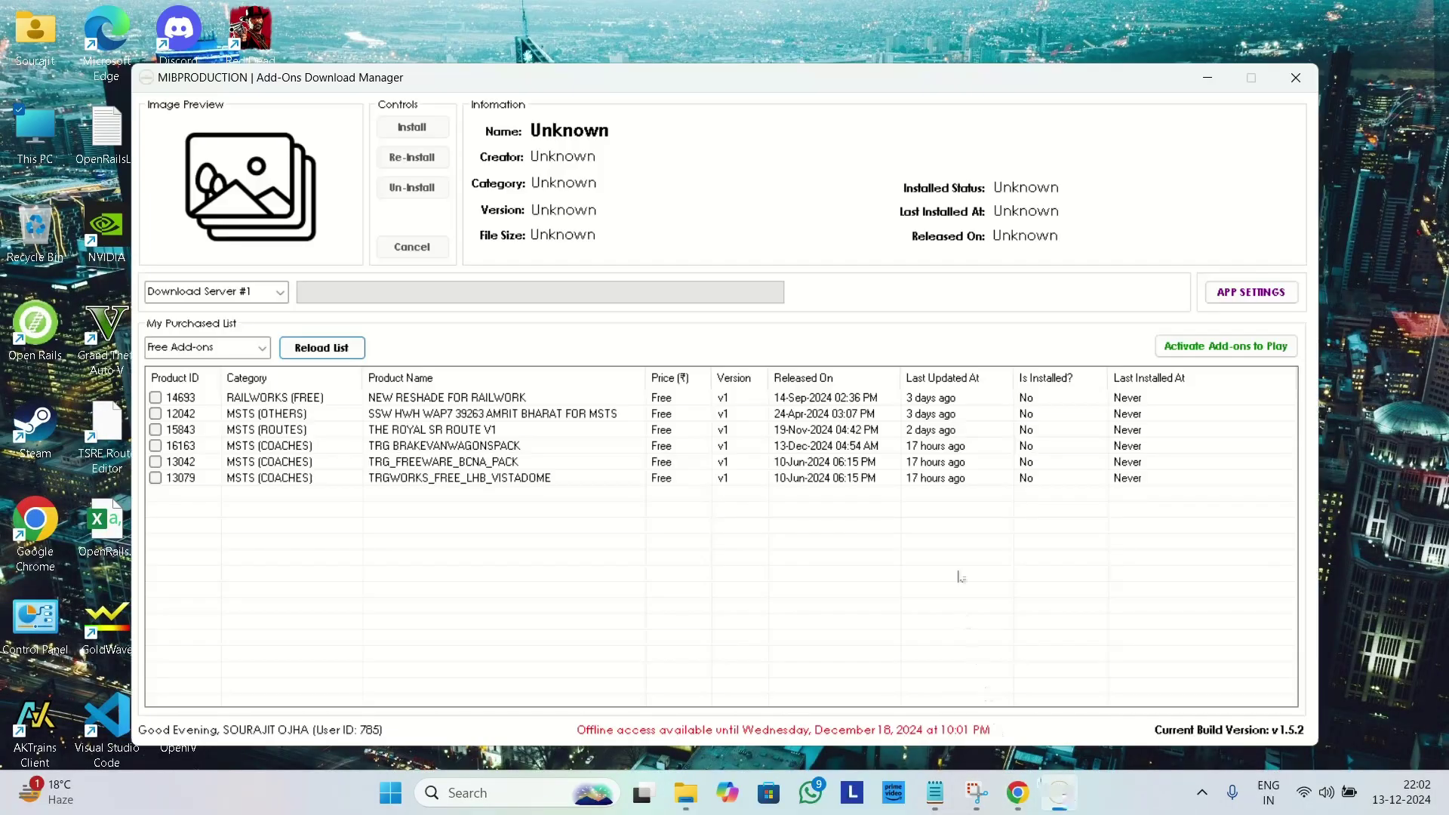
left_click(1227, 299)
left_click(522, 452)
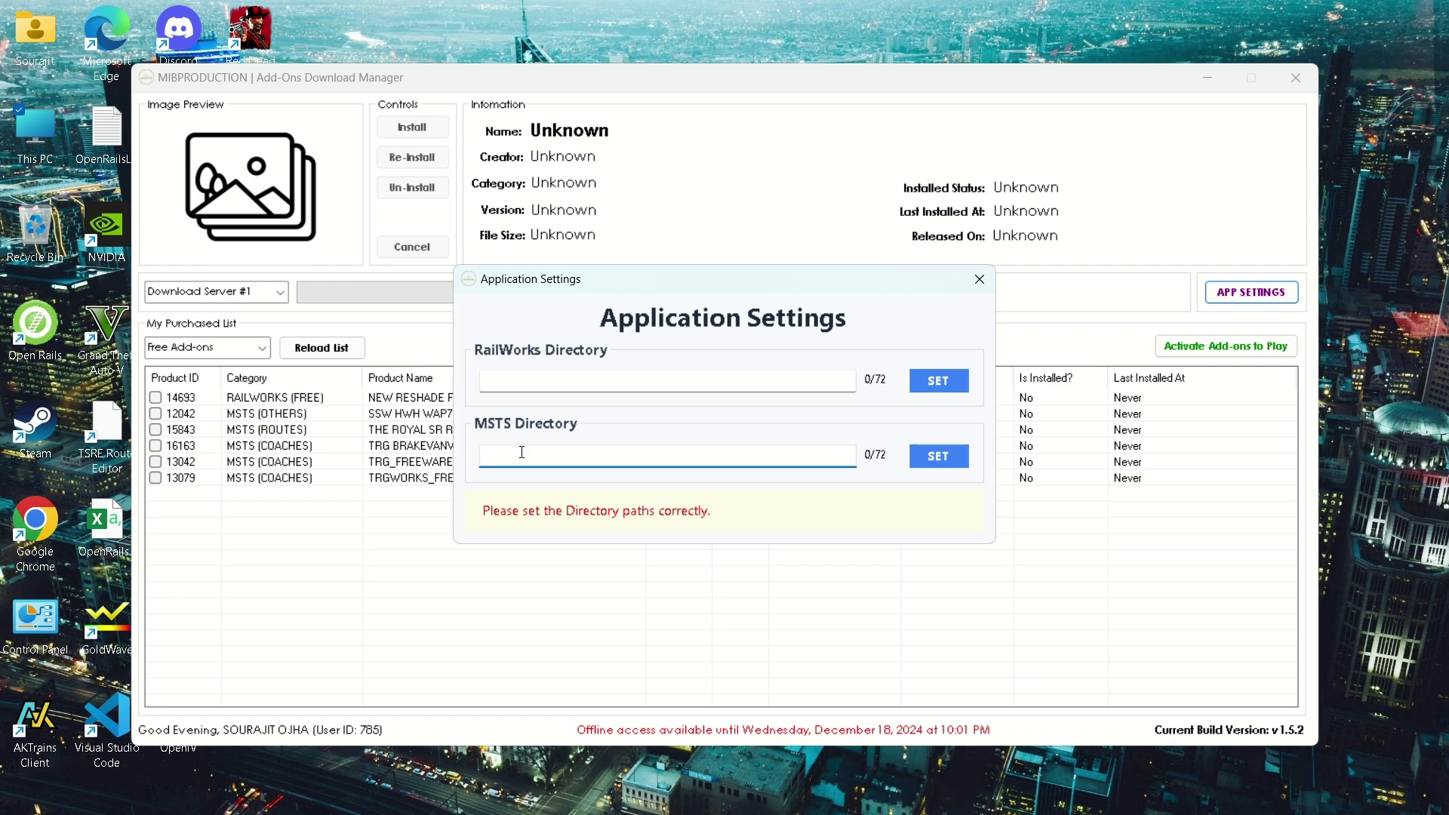
key("ctrl+v")
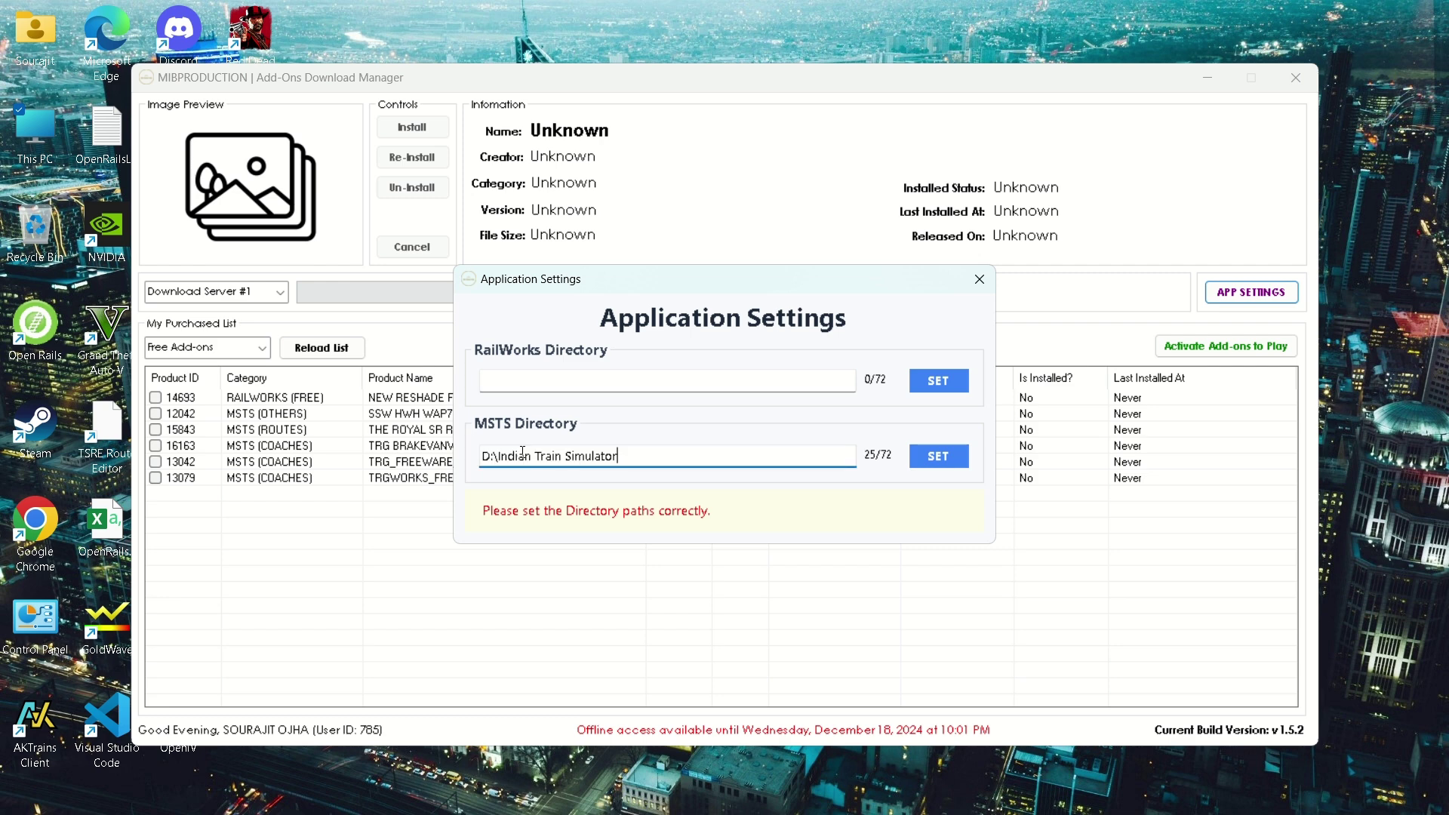
left_click(952, 457)
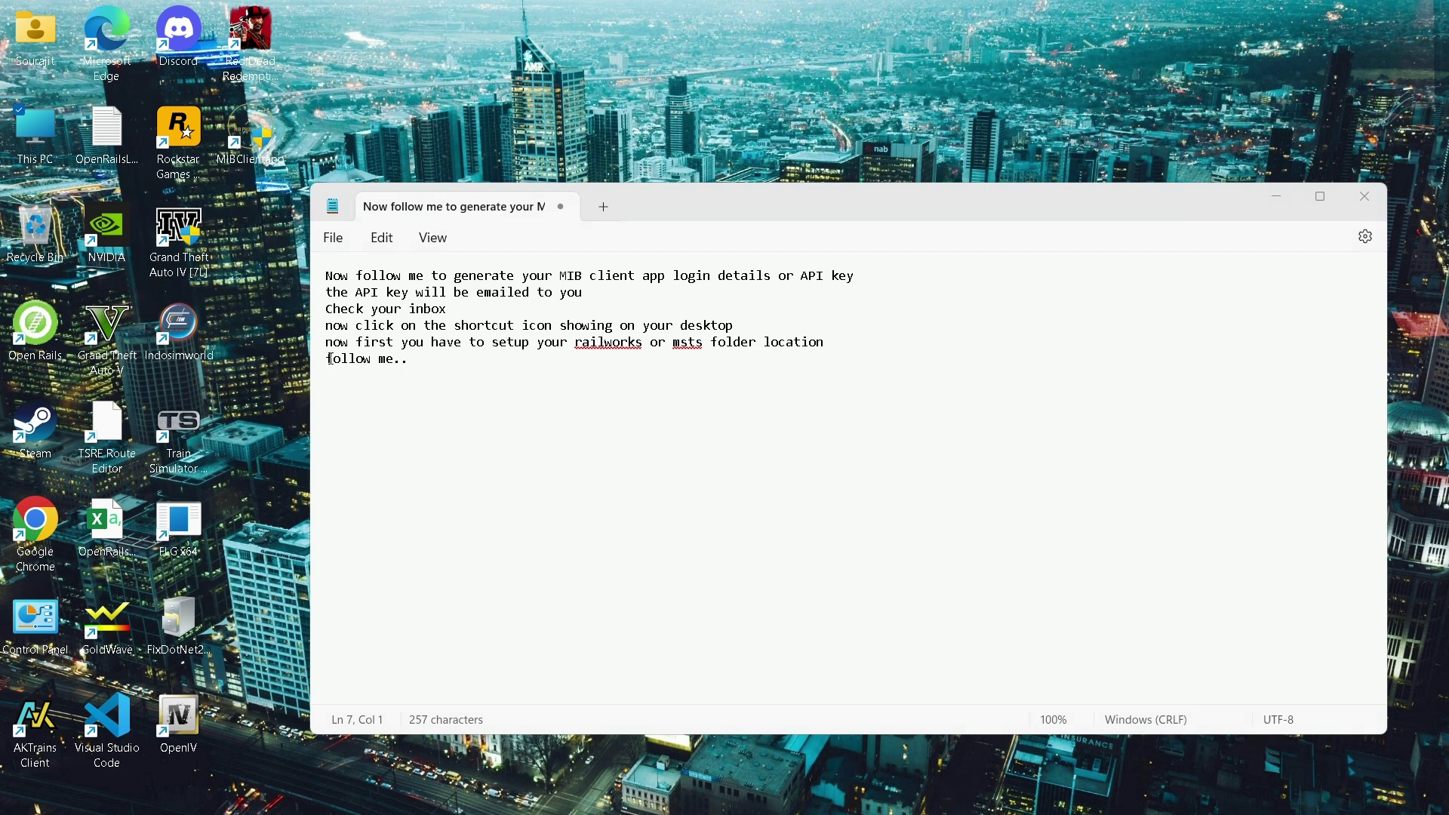
Add the line "MAKE SURE YOUR MSTS FOLDER MUST CONTAIN THE FOLLOWING FOLDERS" at the end of the note.
left_click(382, 381)
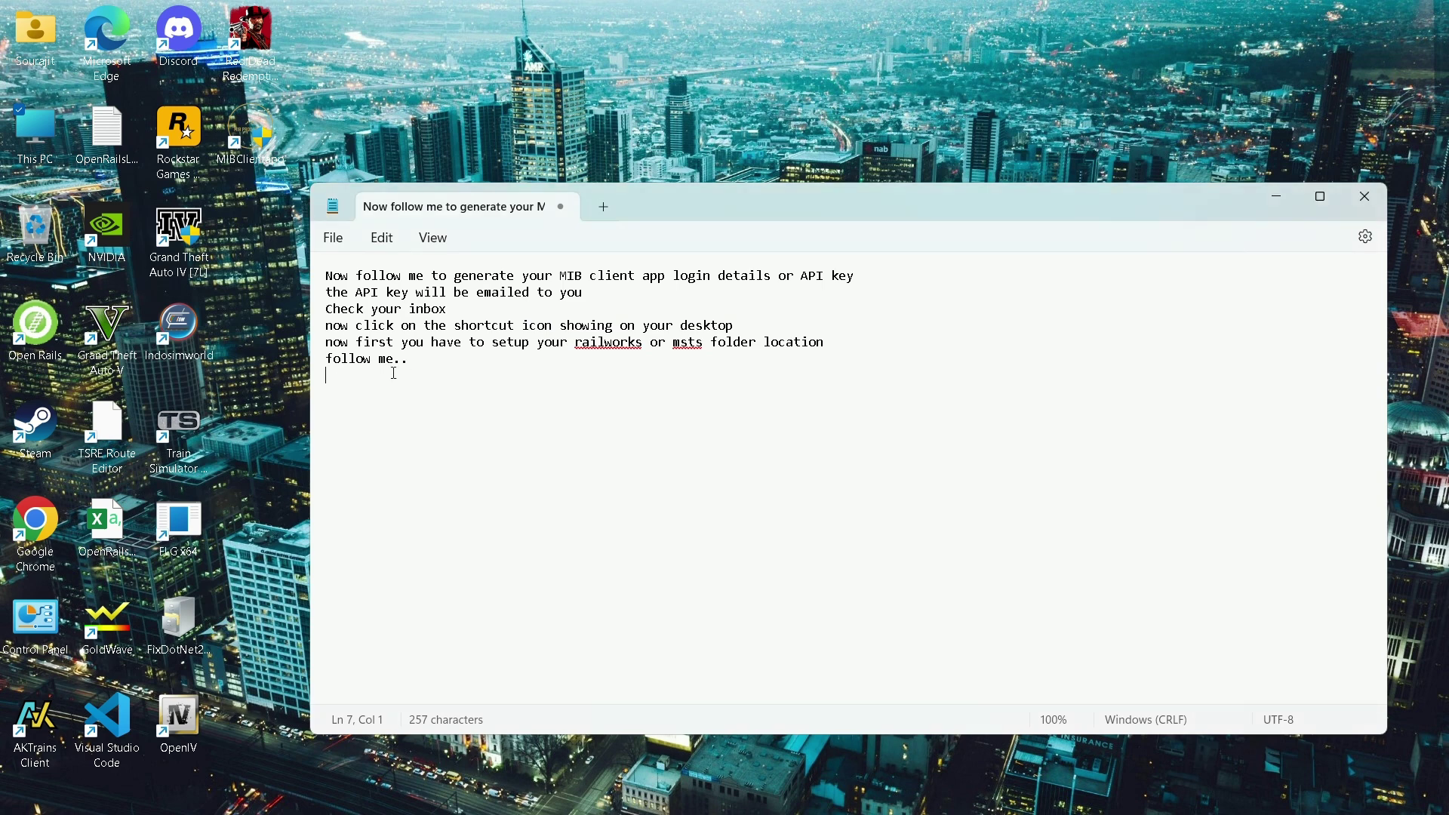
type("MAKE SURE YOUR MSTS FOLDER MUST CO")
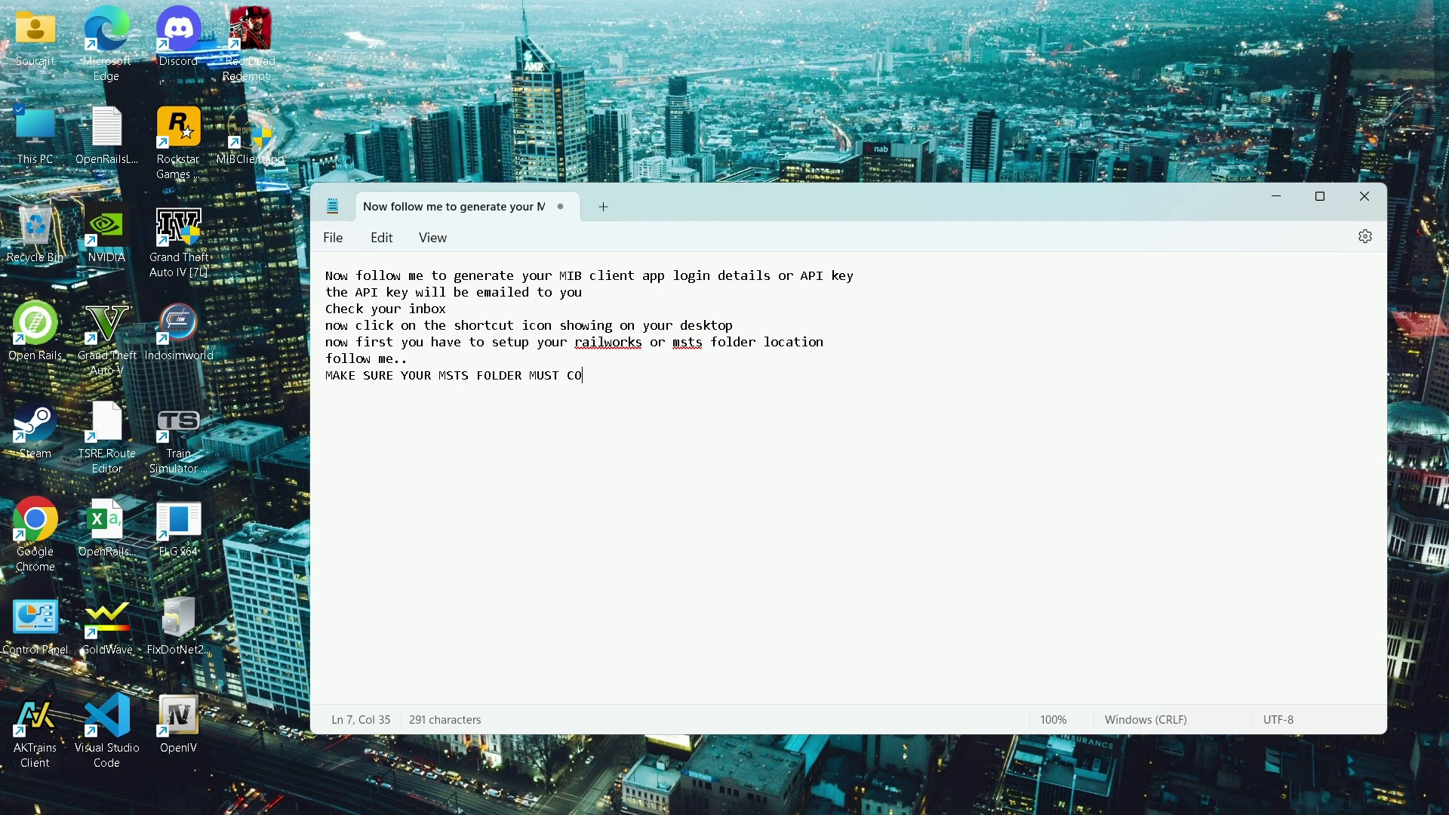
type("NTAIN TH")
key("BackSpace")
type("E FOLLOWING")
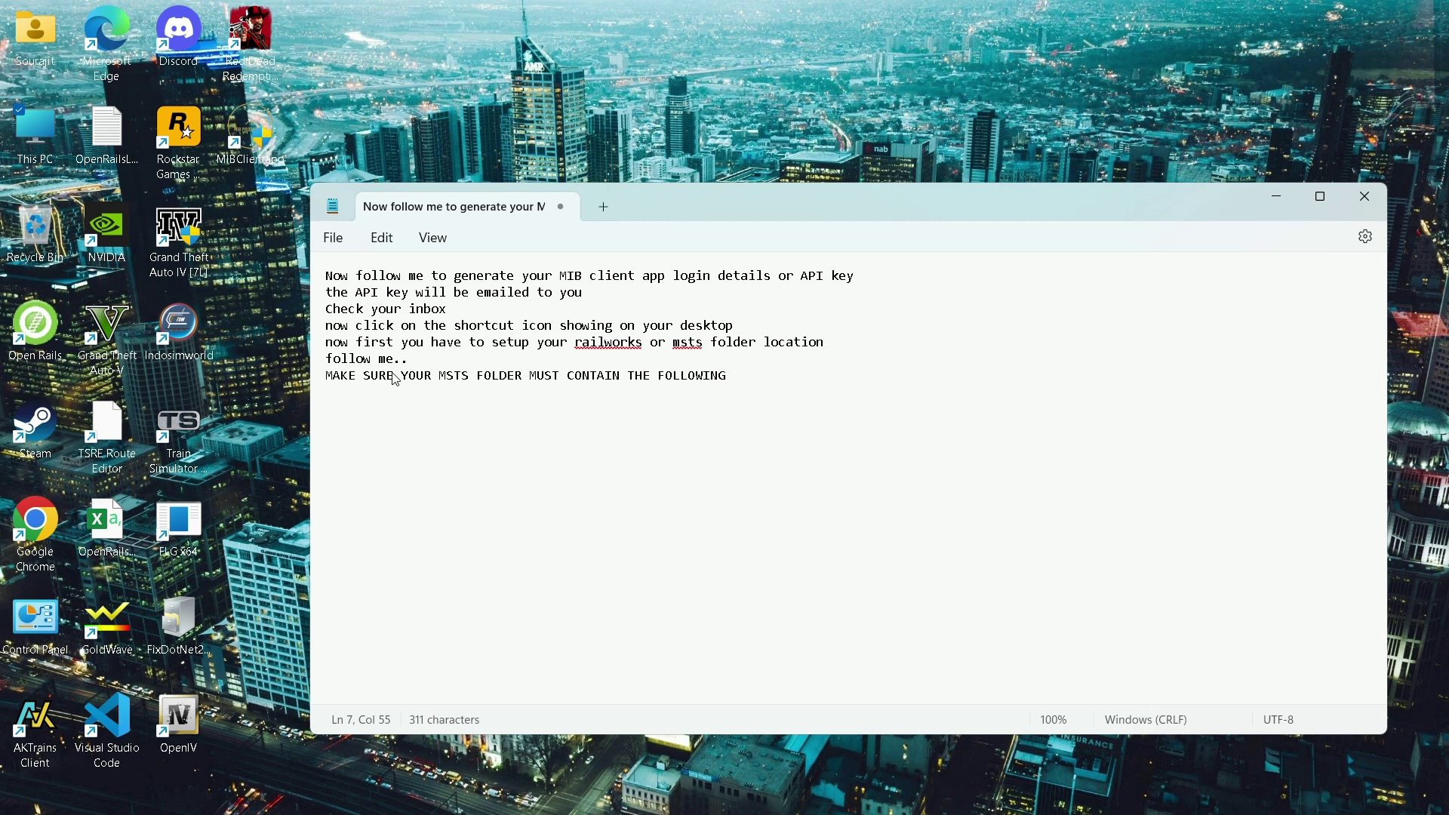
type(" FOLDERS")
List the required folders below it in the note as "1.ROUTES", "2.SOUNDS", "3.TRAINS" and "4.GLOBAL", one per line.
key("Return")
type("1.ROUTES")
key("Return")
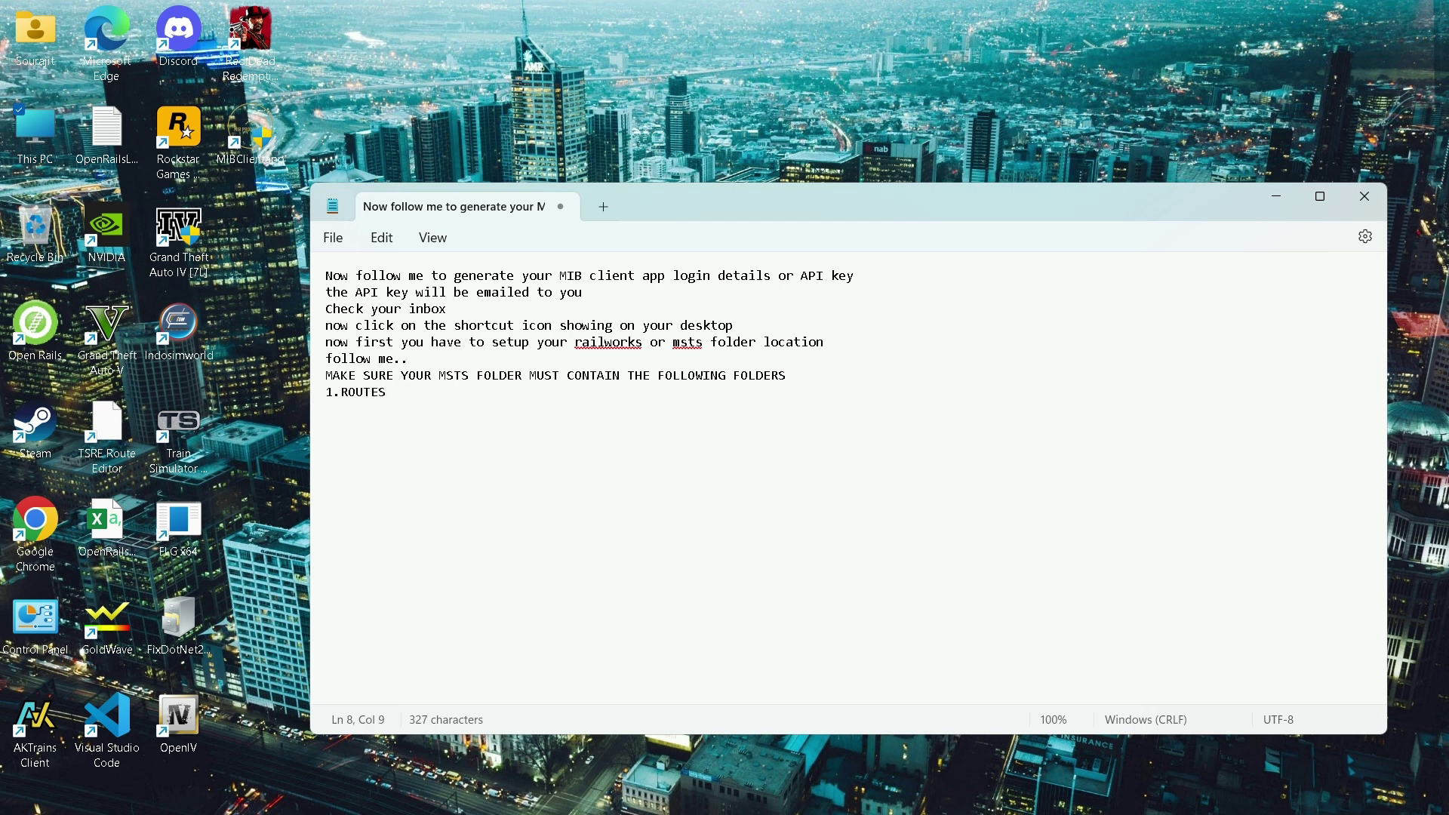
type("2.SOUNDS")
key("Return")
type("3.TRAINS")
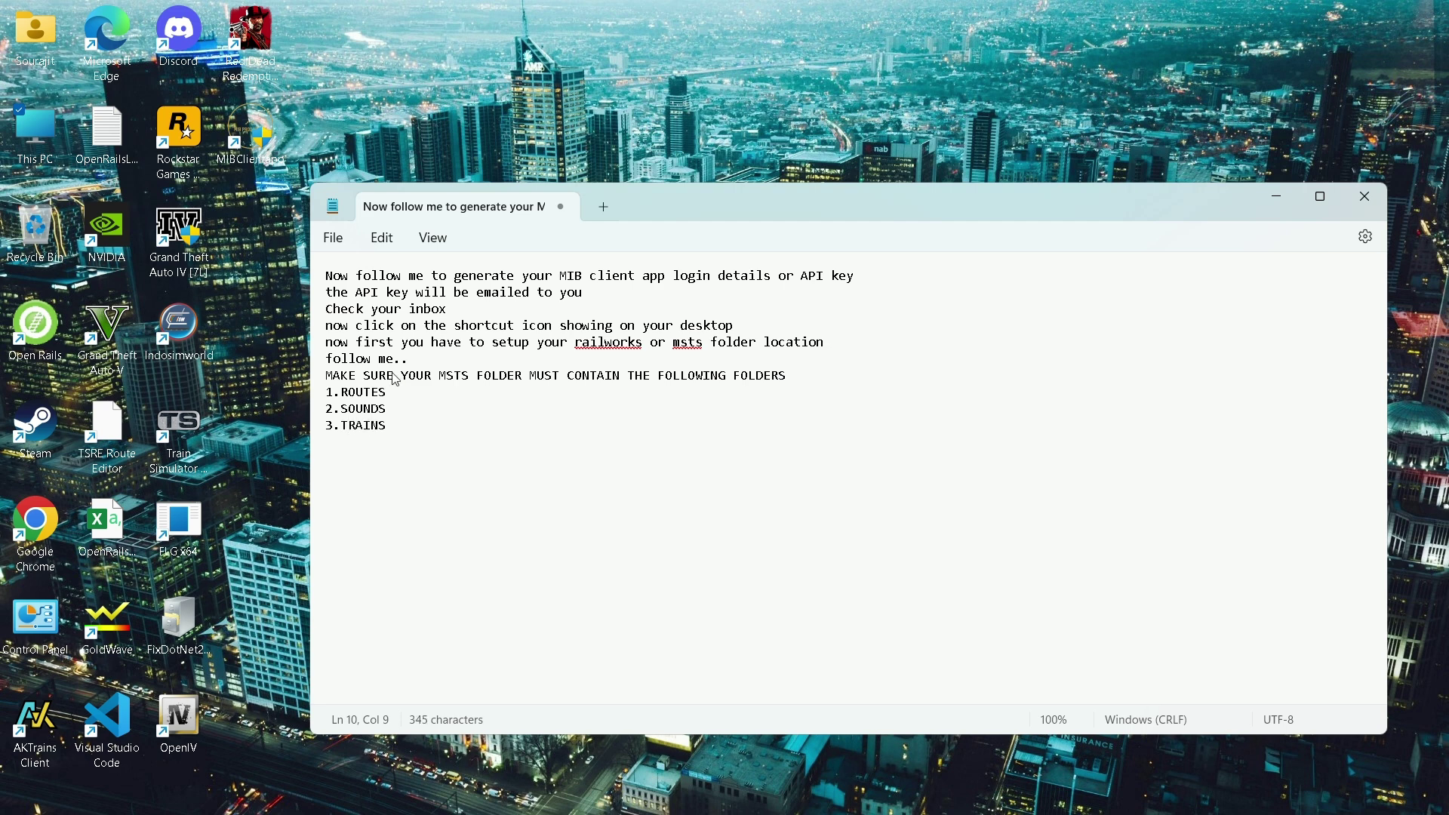
left_click(596, 79)
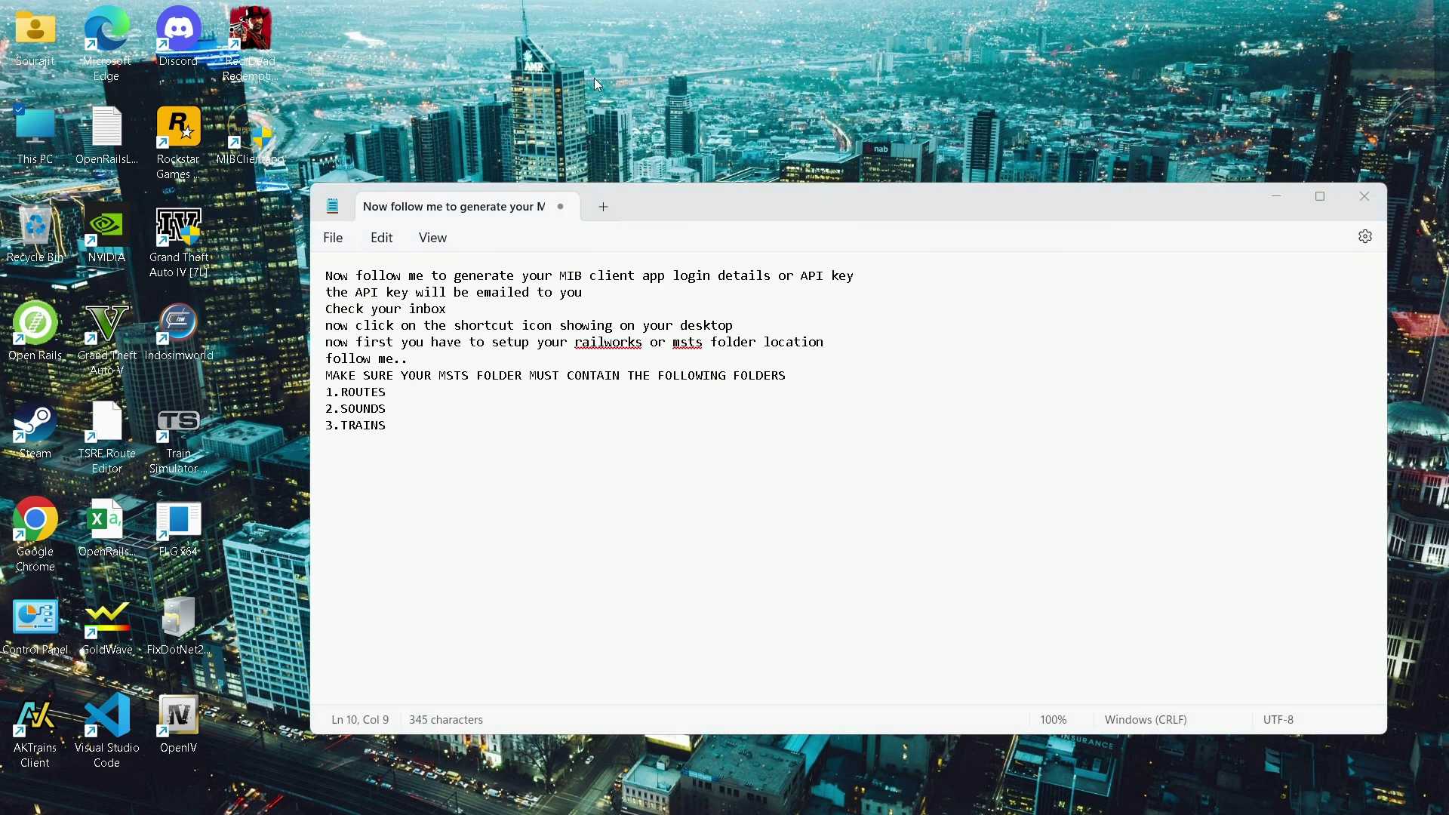
left_click(417, 414)
left_click(401, 435)
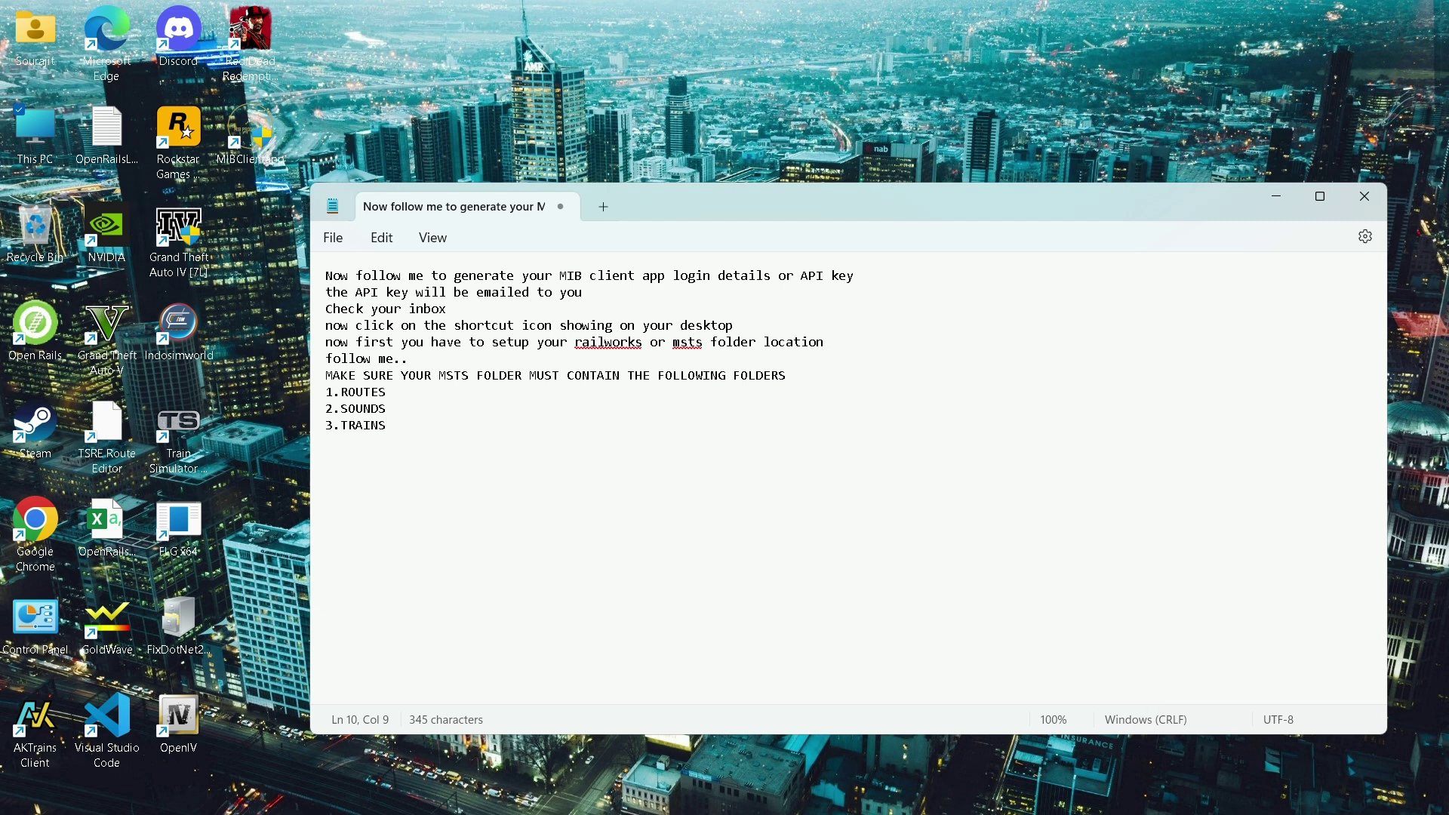
key("Return")
type("4.GLOBAL")
key("Return")
Write "THE NAME OF THE FOLDER MUST BE LIKE THIS" on the line below the folder list.
type("W")
key("BackSpace")
type("THE NAME OF THE ")
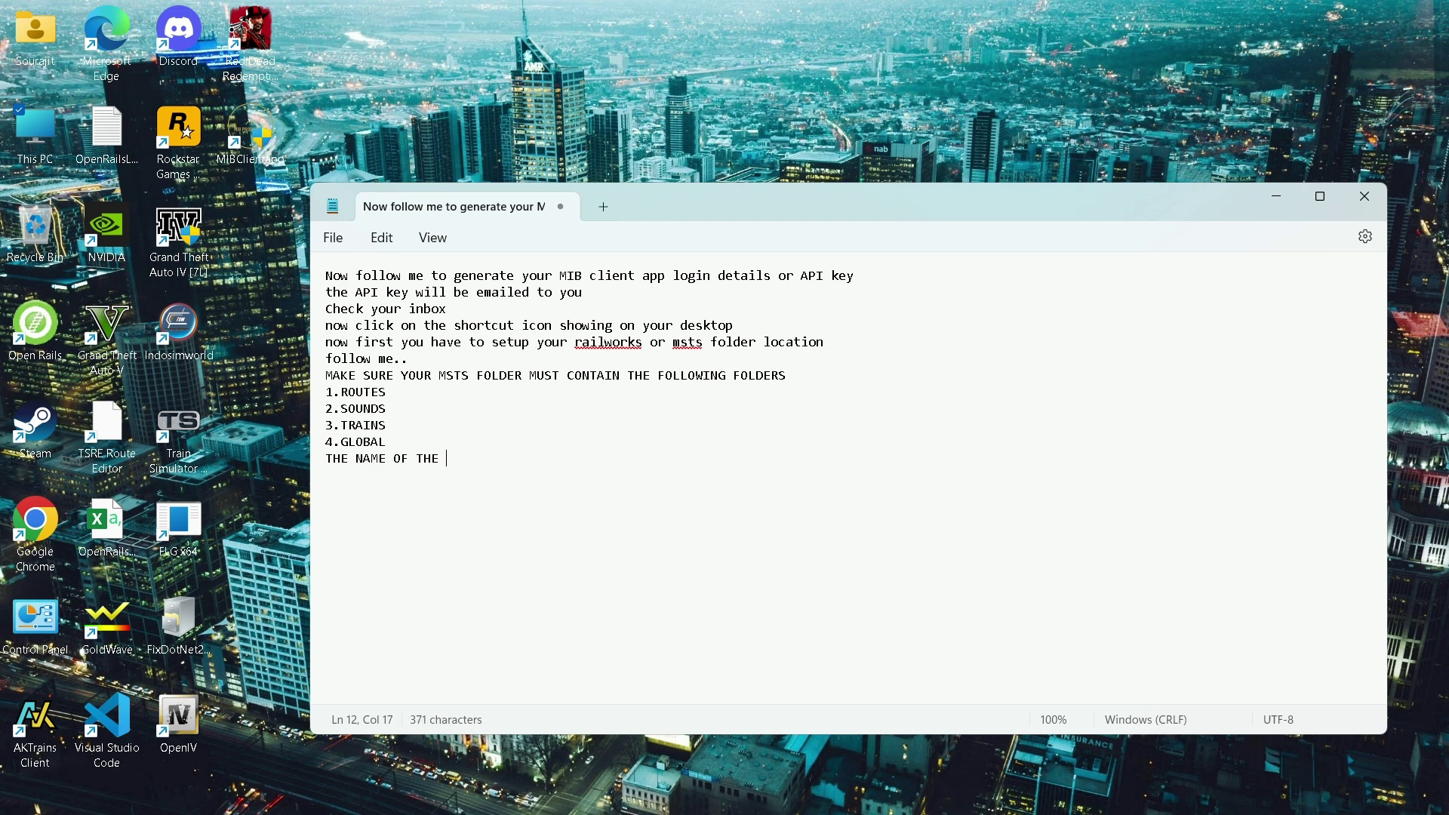
type("FOLDER SHOULD")
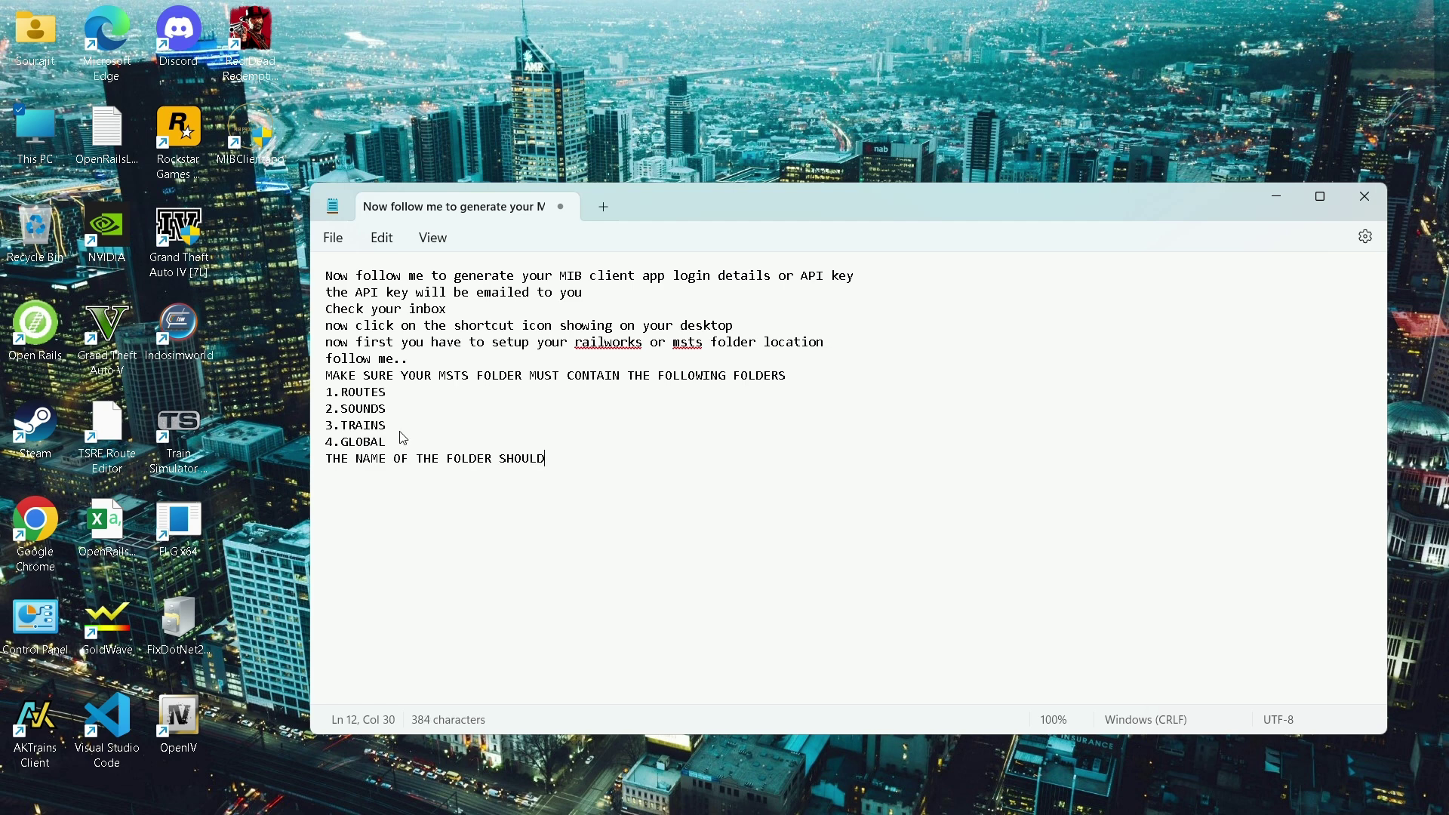
key("BackSpace")
key("BackSpace")
key("BackSpace")
key("BackSpace")
key("BackSpace")
key("BackSpace")
key("BackSpace")
type("MUST BE LIKE THIS")
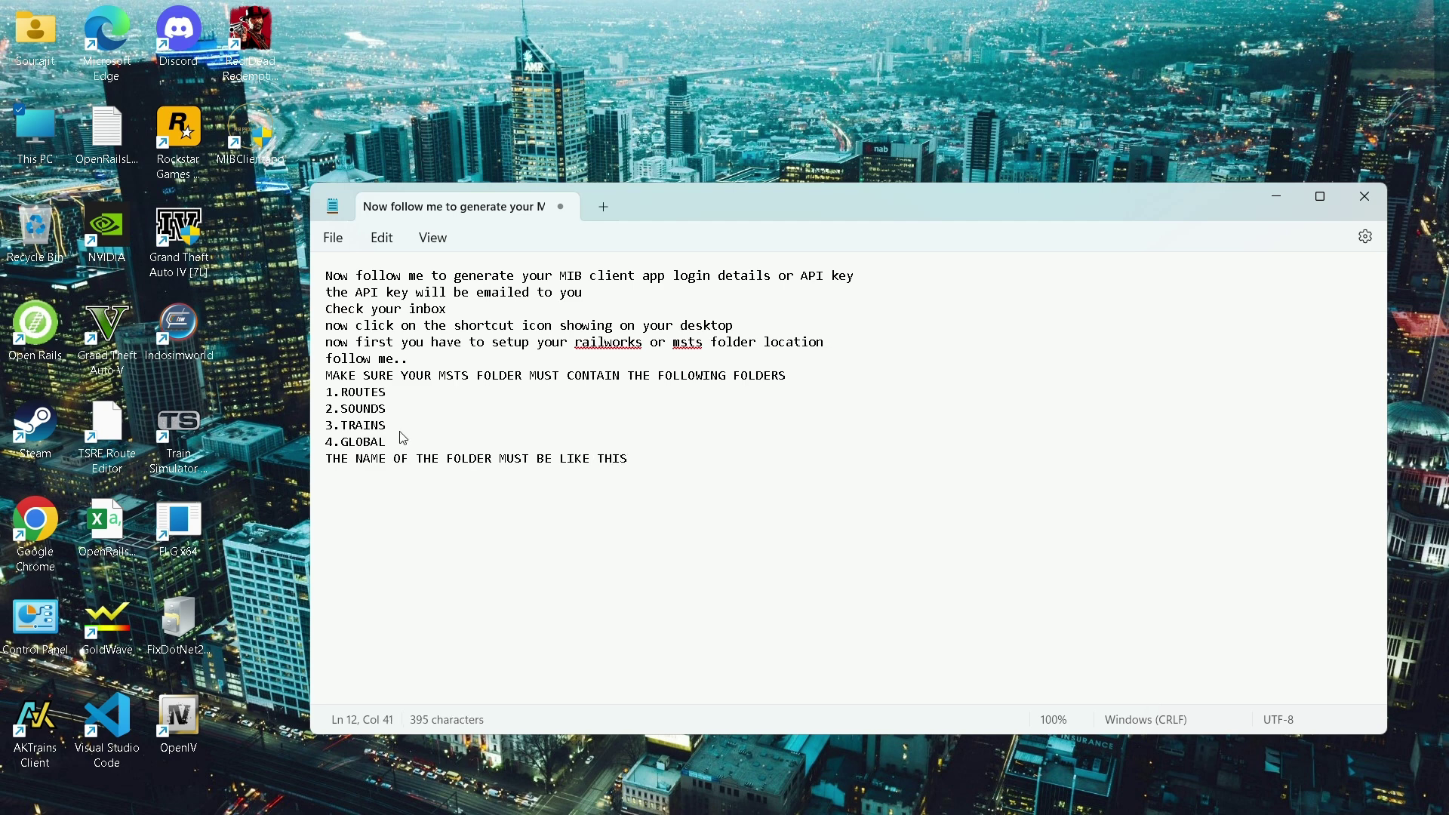
Add the closing line "OTHERWISE THE CLIENT APP WILL SHOW YOU INVALID PATH" to the note.
key("Return")
type("OTHERWISE THE CLIENT APP ")
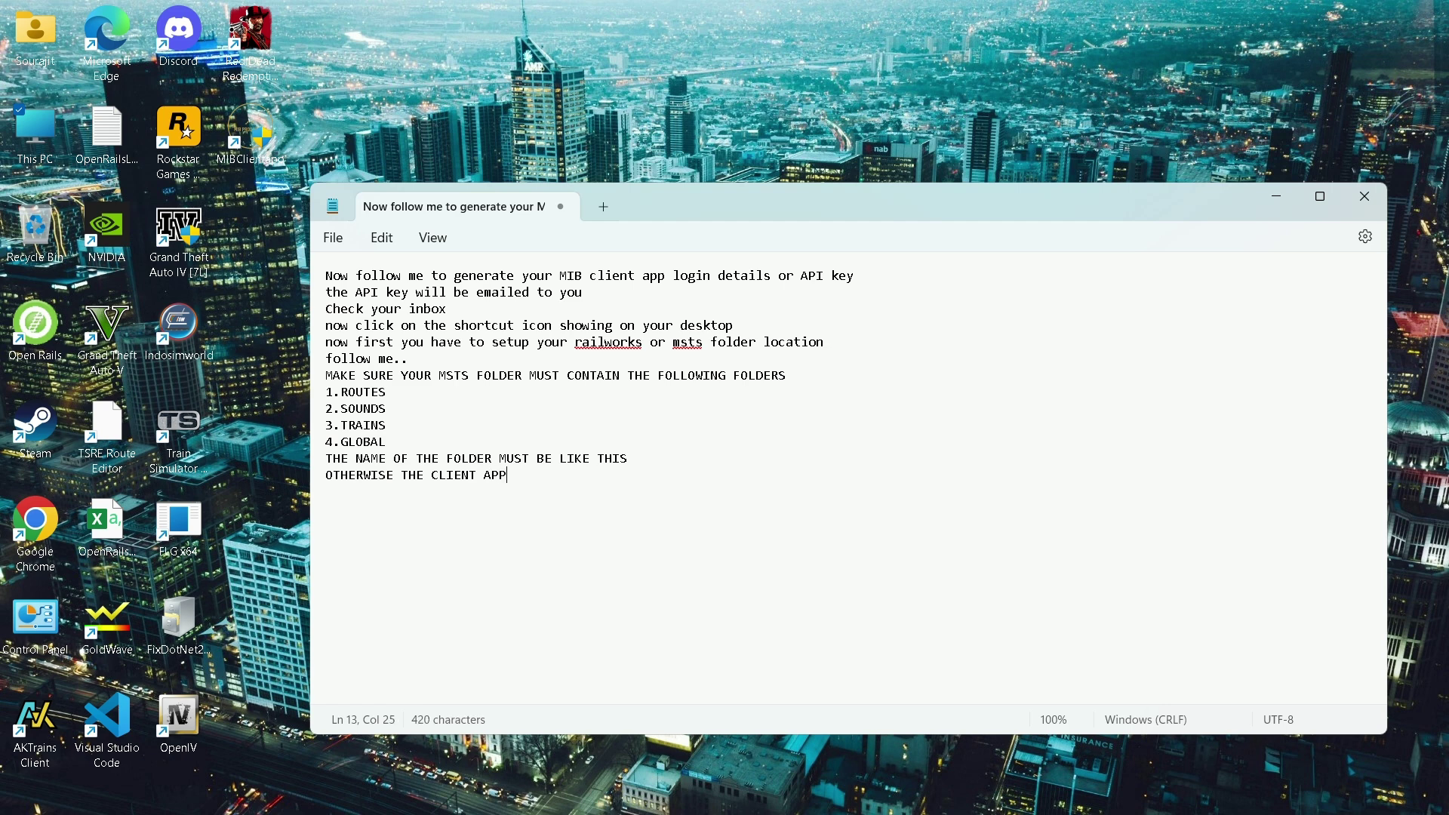
type("WILL SHO")
type("E")
type(" YOU")
type(" IN")
type("VALID")
type(" PATH")
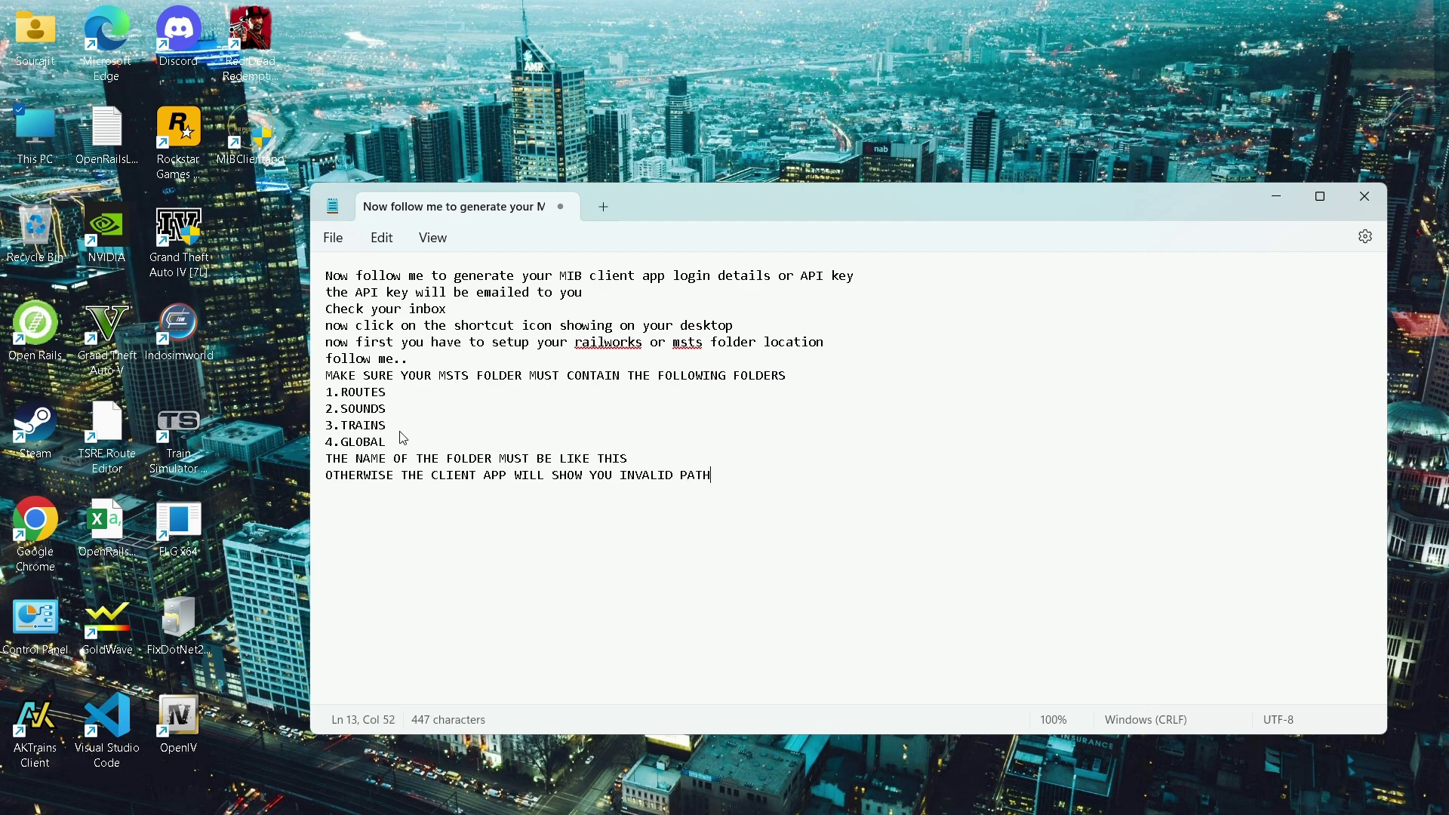
Minimize the note, switch to the MIBPRODUCTION Add-Ons Download Manager and open its application settings.
left_click(1294, 208)
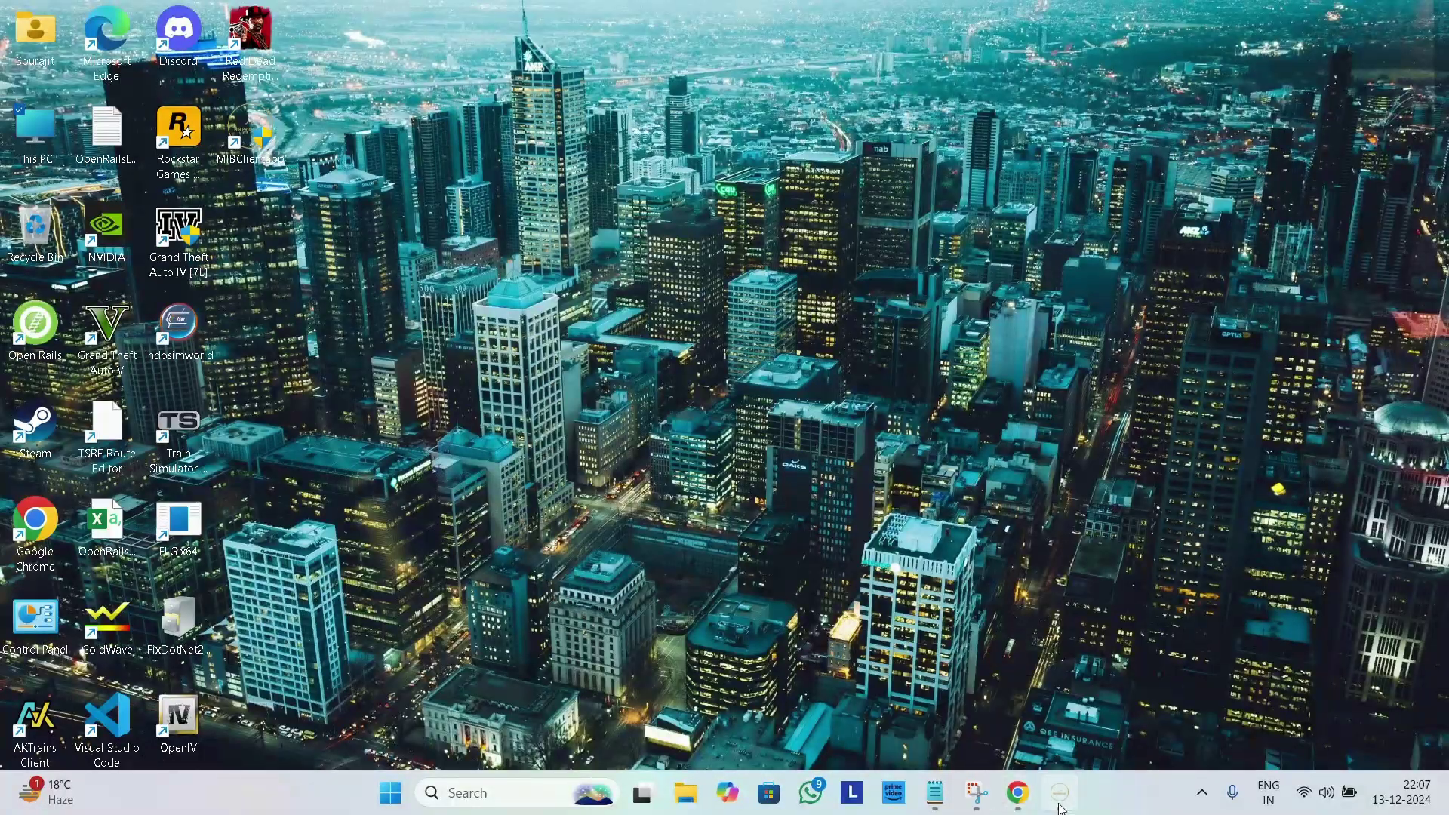
left_click(1059, 792)
left_click(1250, 292)
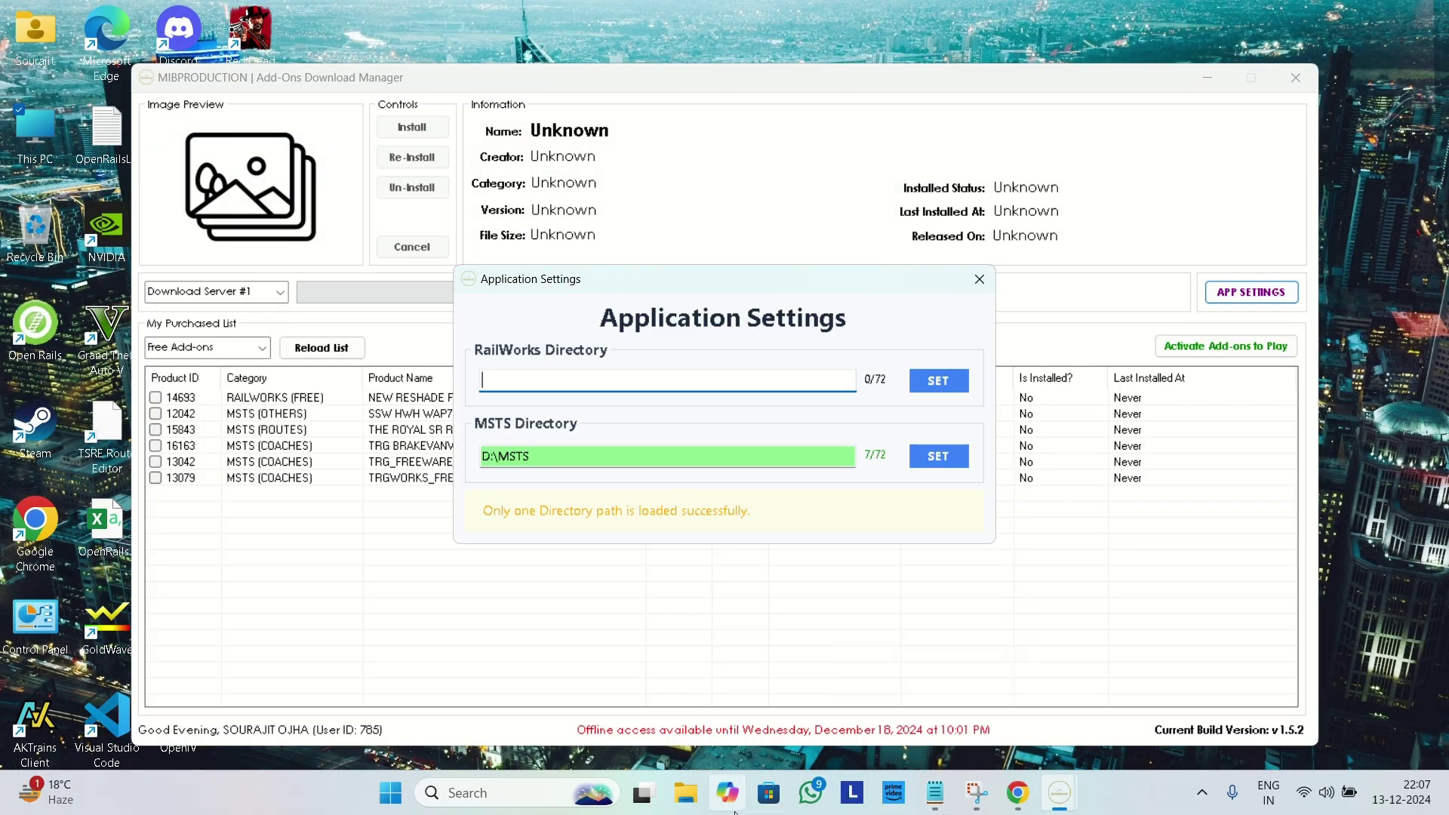
Open the MSTS folder on drive D: in File Explorer and copy its folder path.
left_click(694, 813)
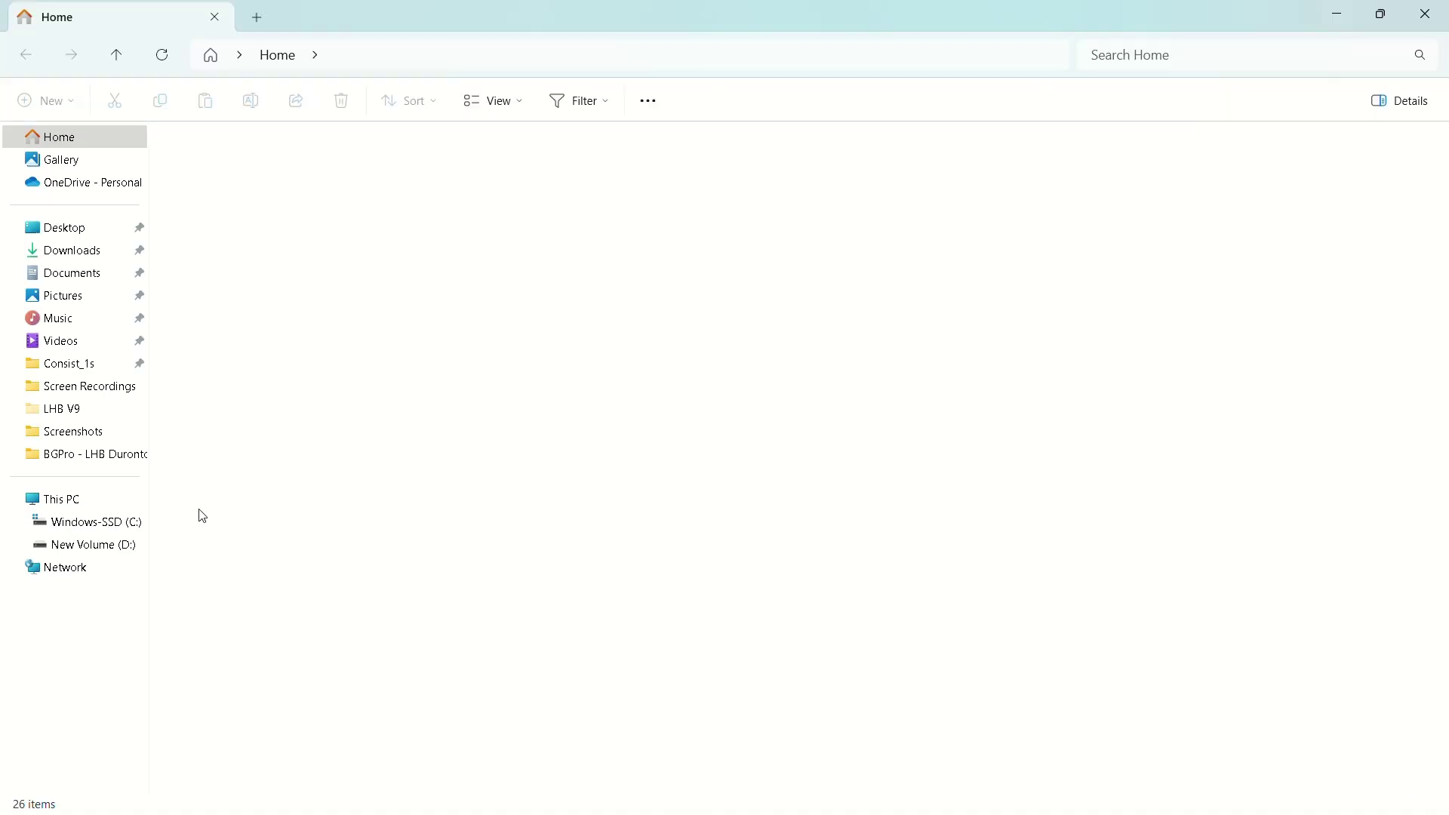
left_click(98, 544)
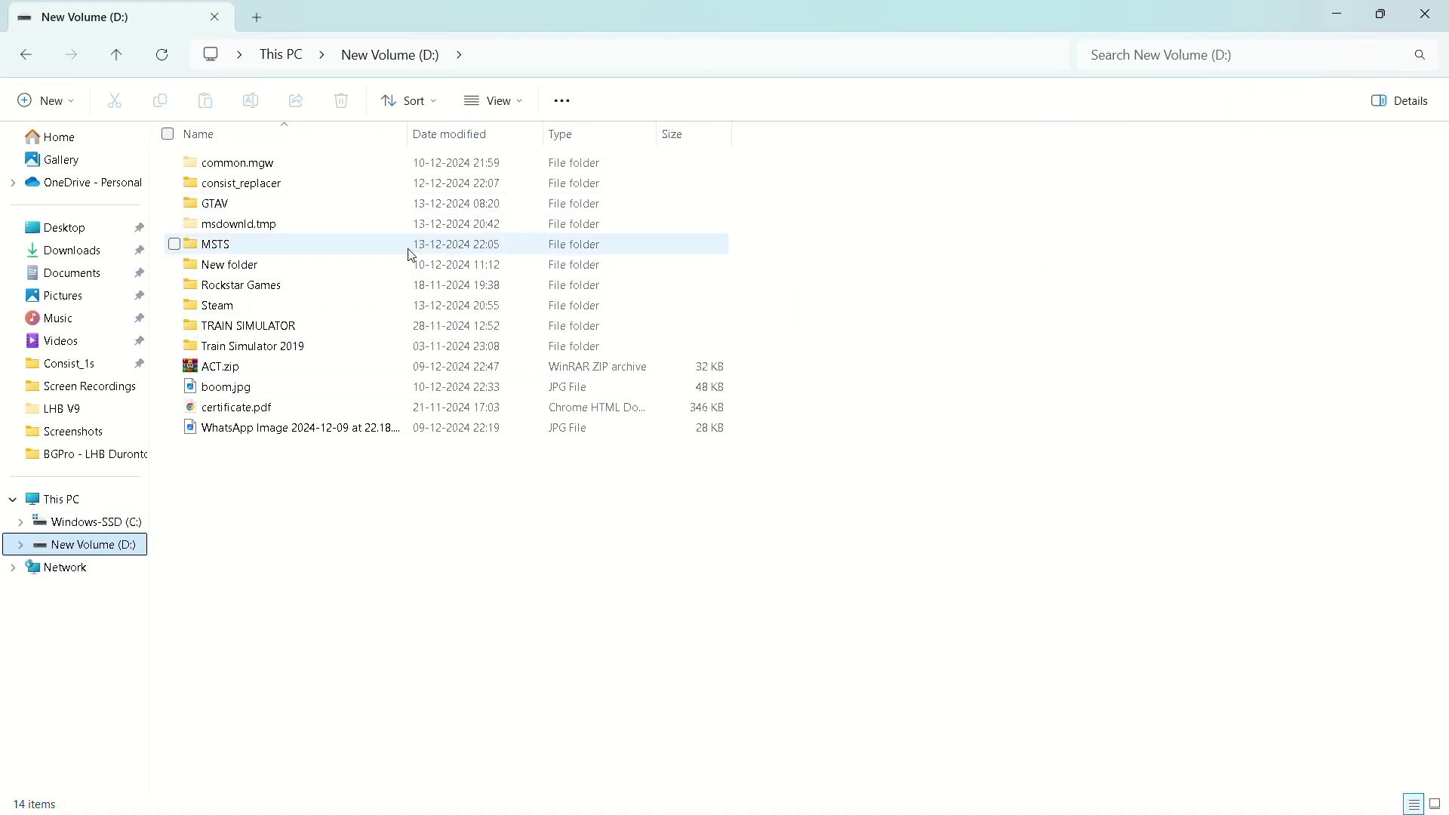
double_click(333, 252)
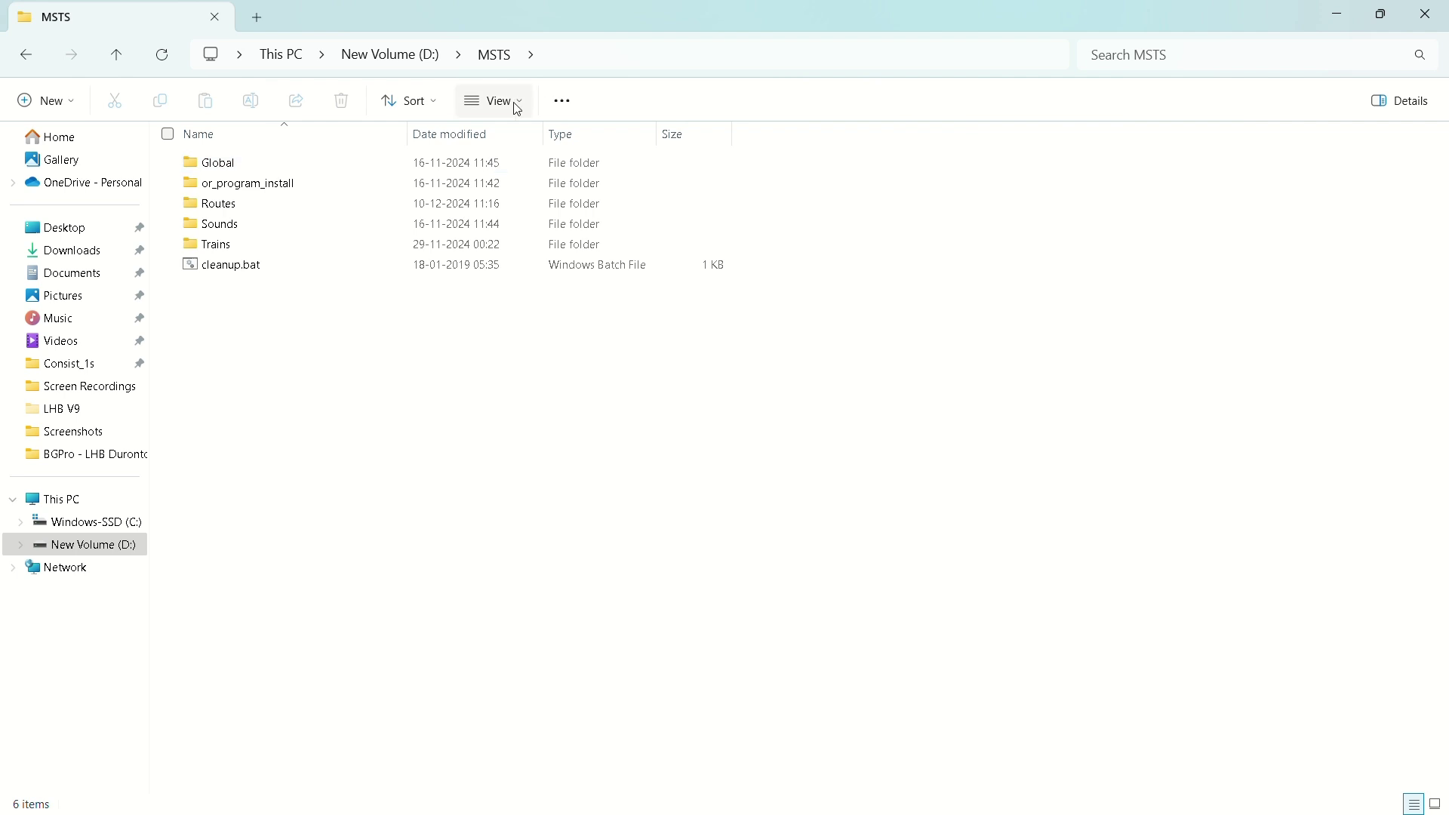
left_click(585, 65)
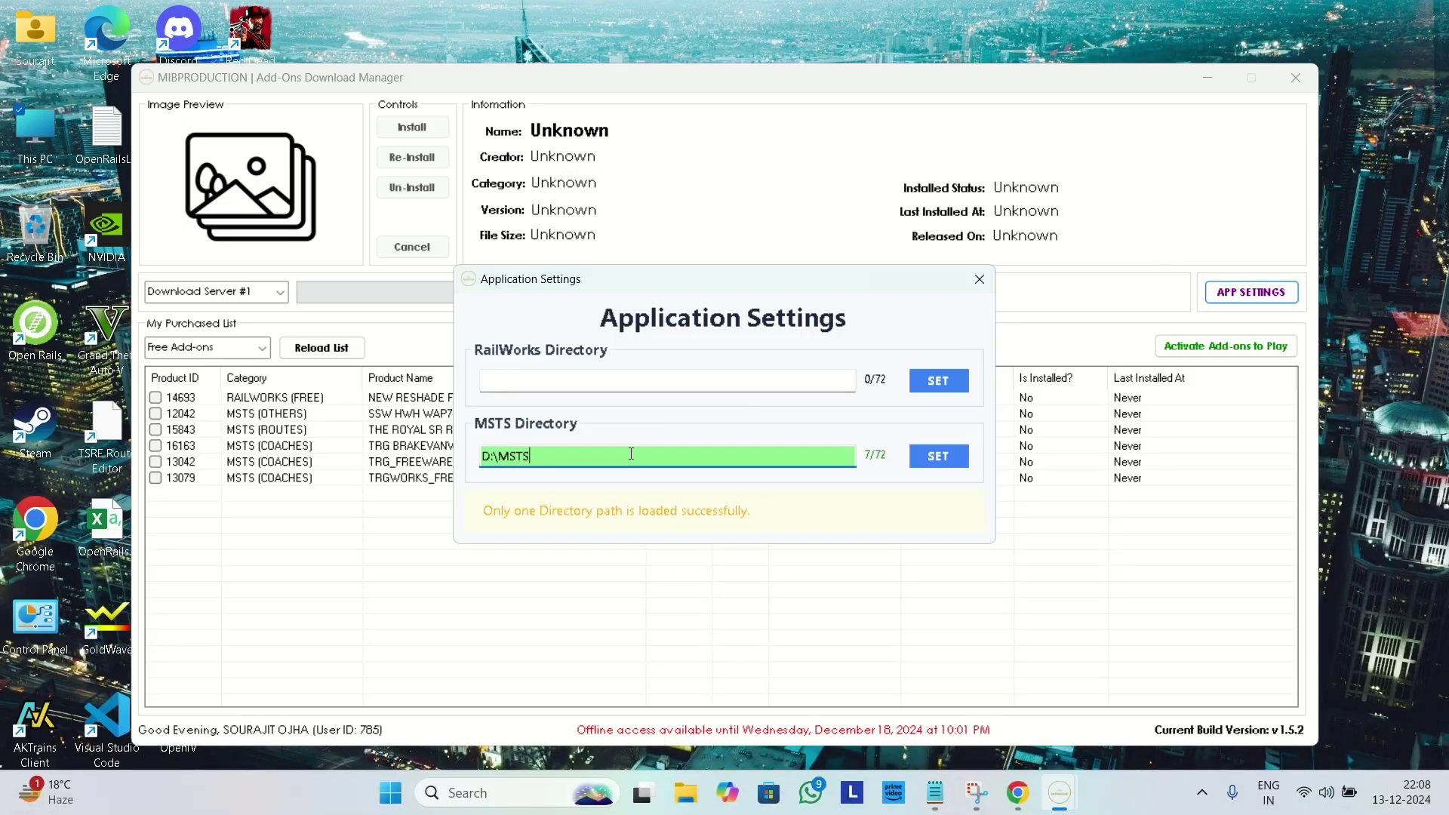
Set the MSTS directory to D:\MSTS in the Add-Ons Download Manager, save it and close the application settings.
type("D:\\MSTS")
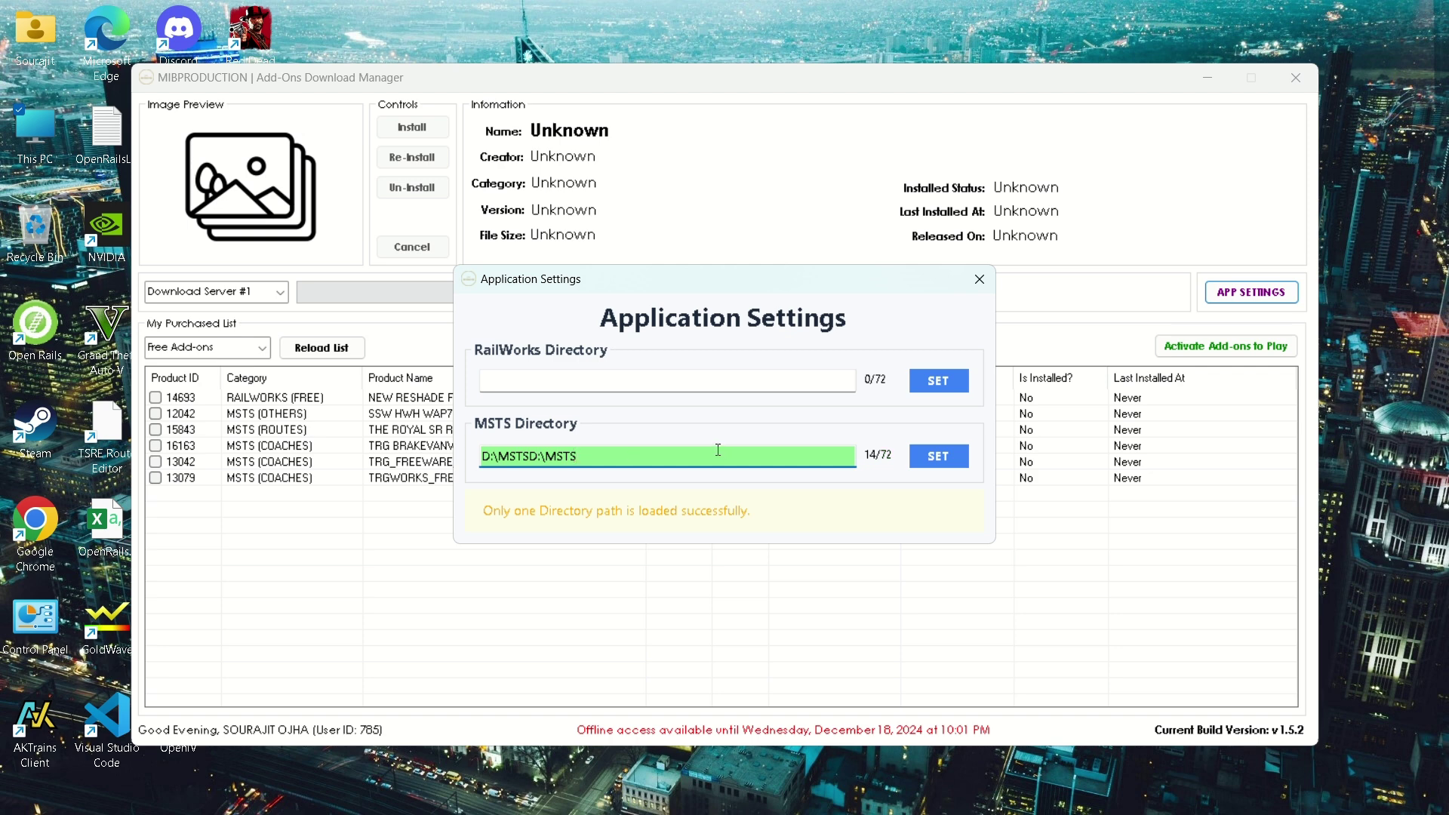
key("ctrl+a")
type("D:\\MSTS")
left_click(929, 456)
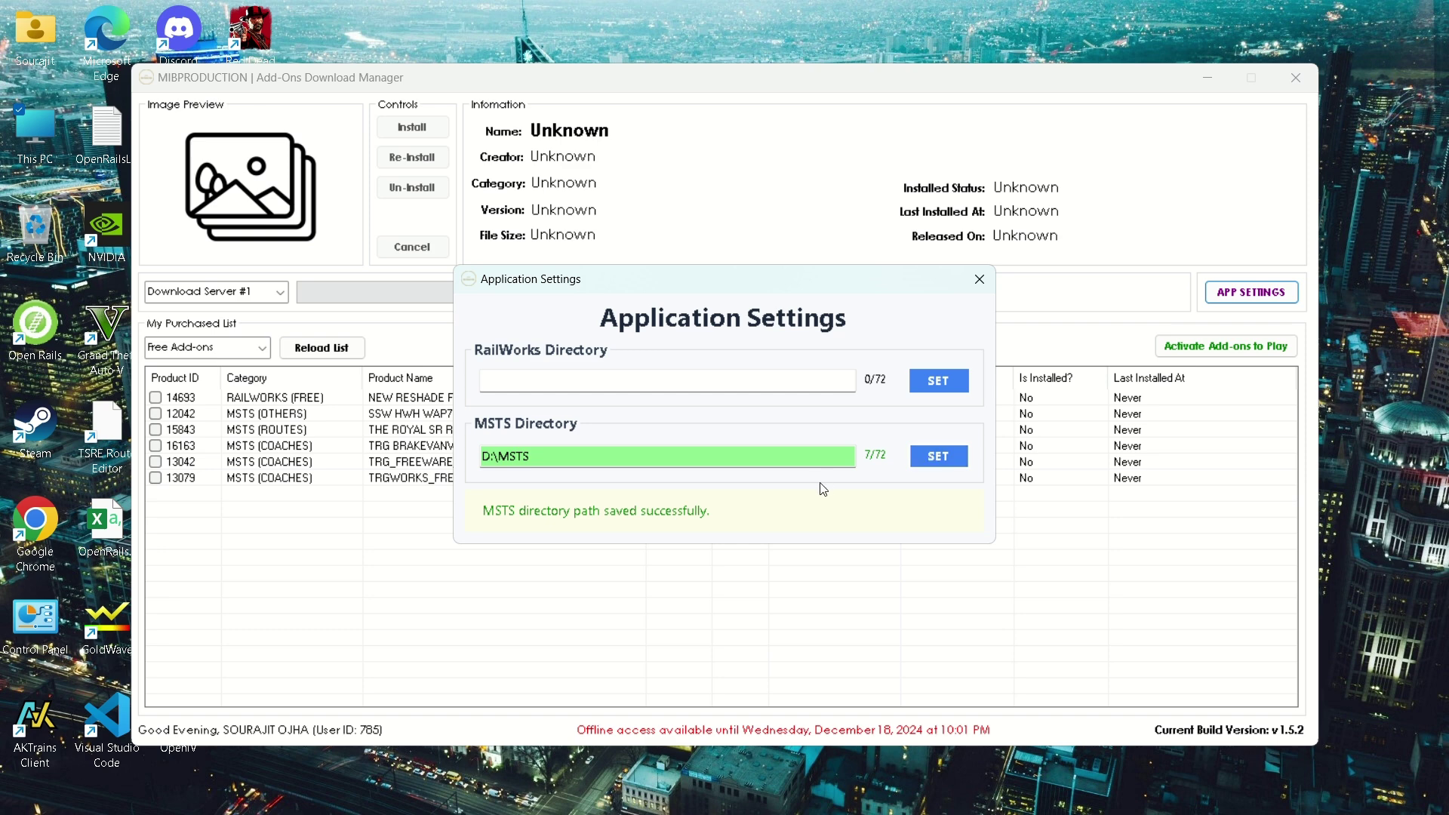
left_click(979, 284)
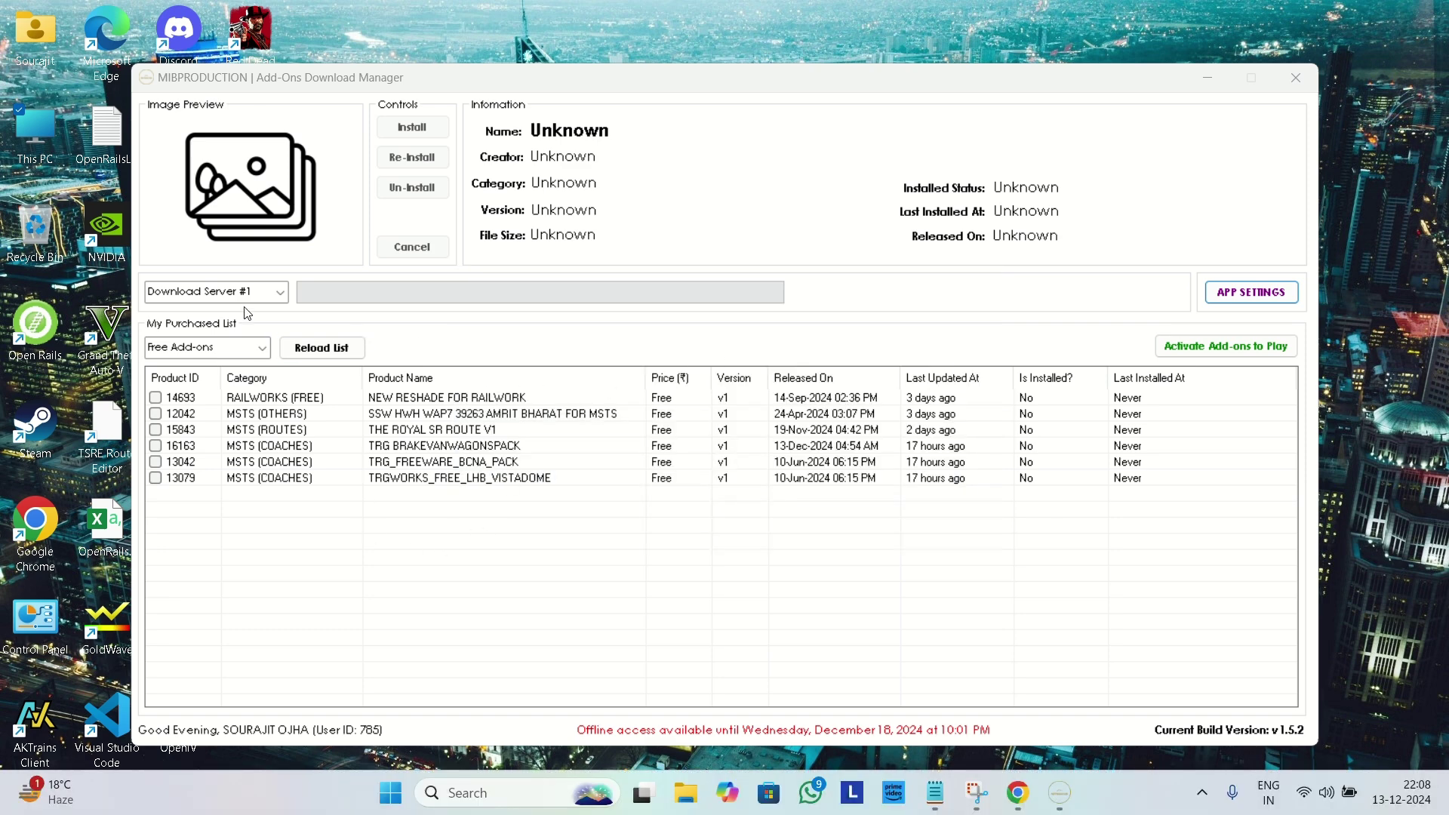
View the Premium Add-ons in the purchased list and return to the Free Add-ons.
left_click(263, 347)
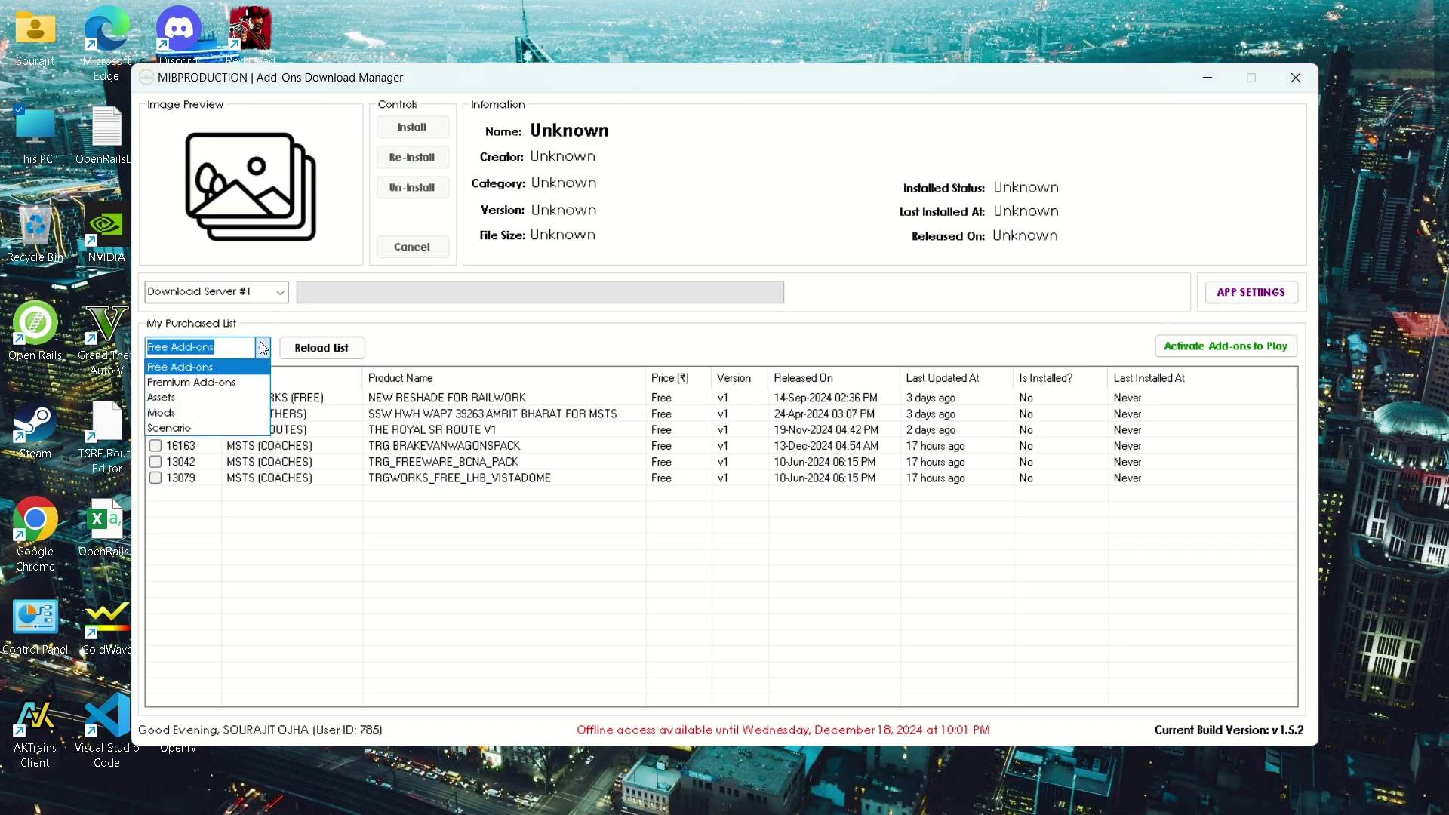
left_click(238, 379)
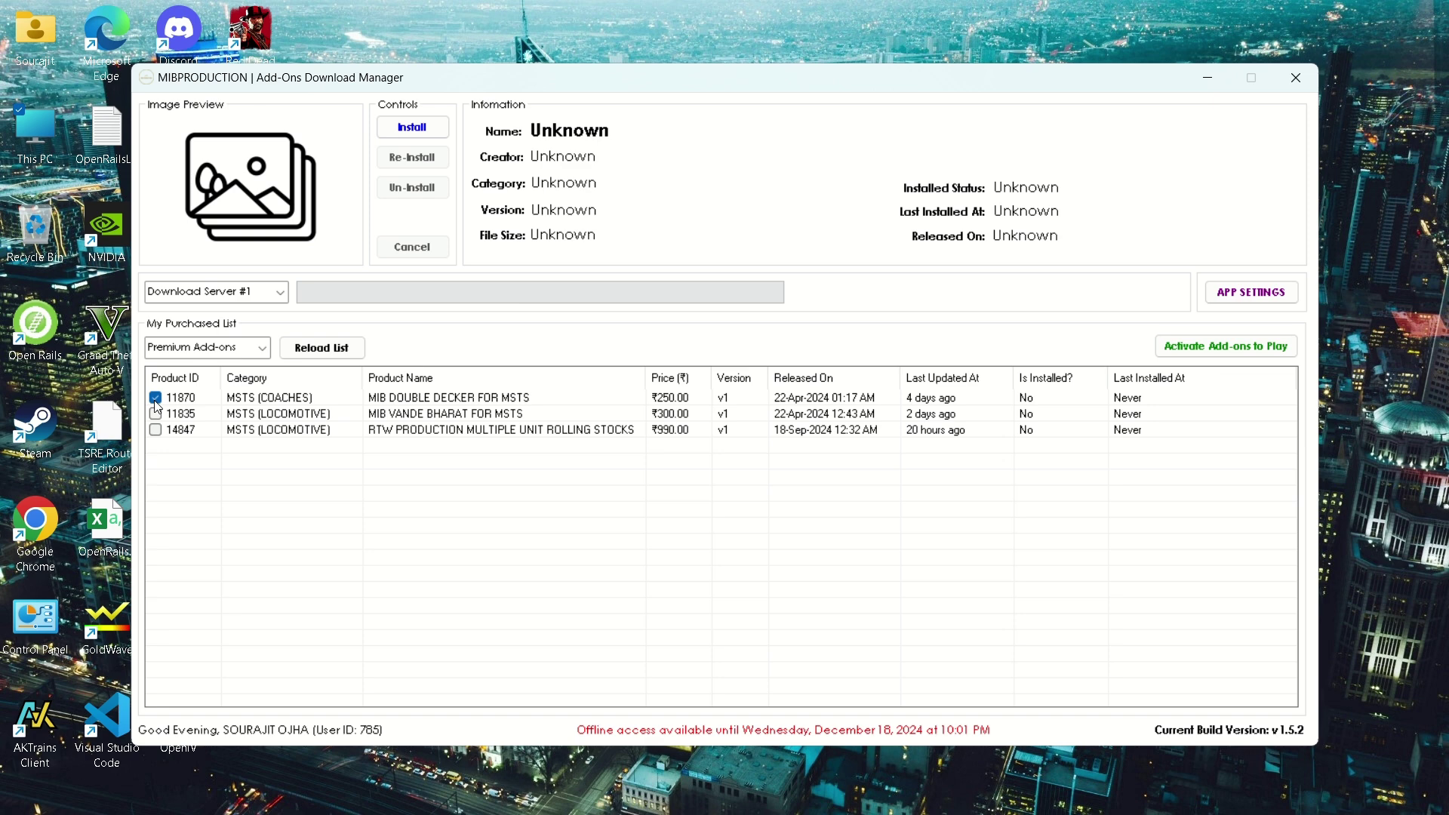
left_click(263, 348)
left_click(236, 369)
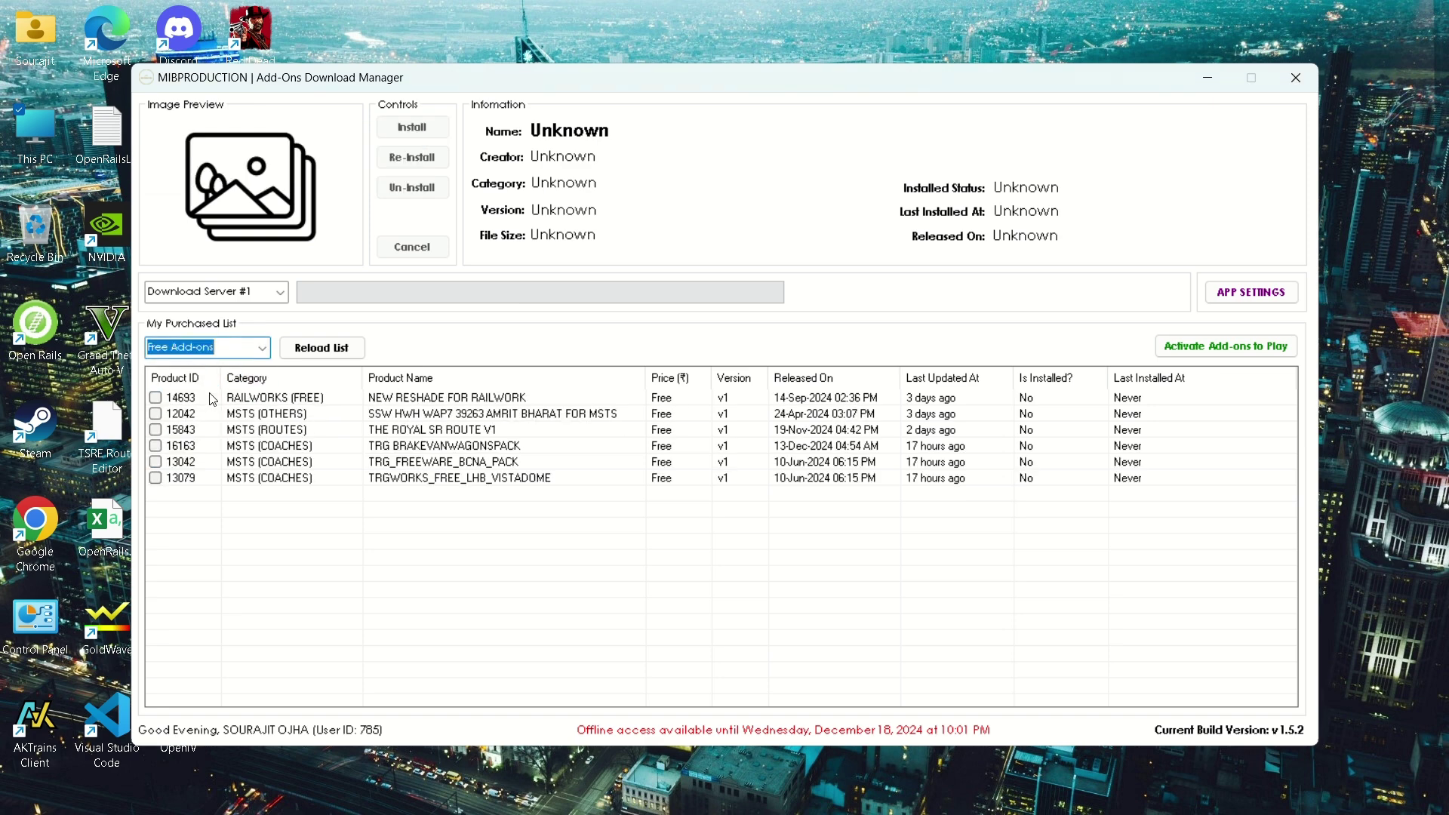
Try to install the free add-ons TRG BRAKEVANWAGONSPACK and TRG_FREEWARE_BCNA_PACK, and dismiss the notice.
left_click(155, 446)
left_click(156, 462)
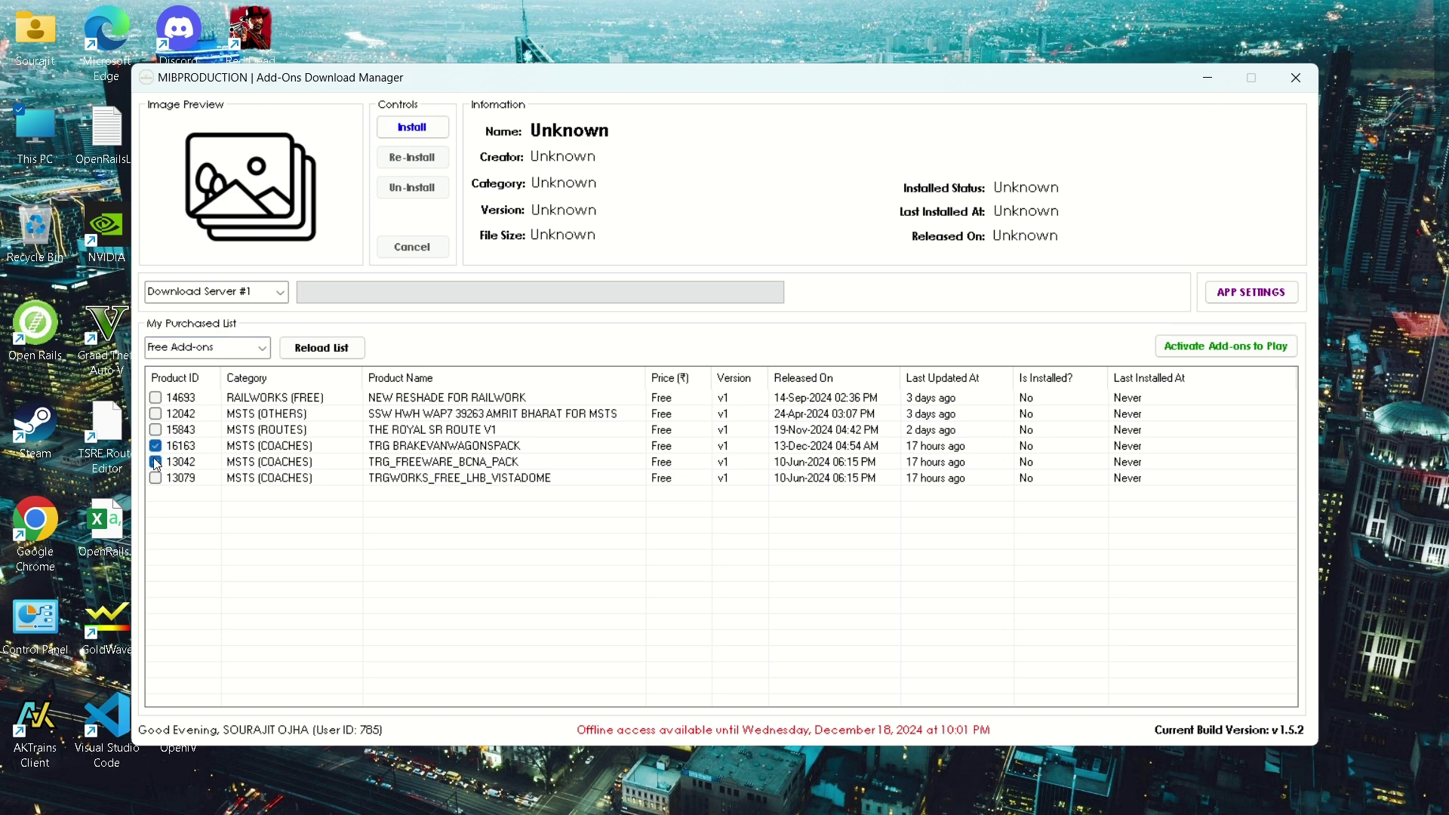
left_click(424, 141)
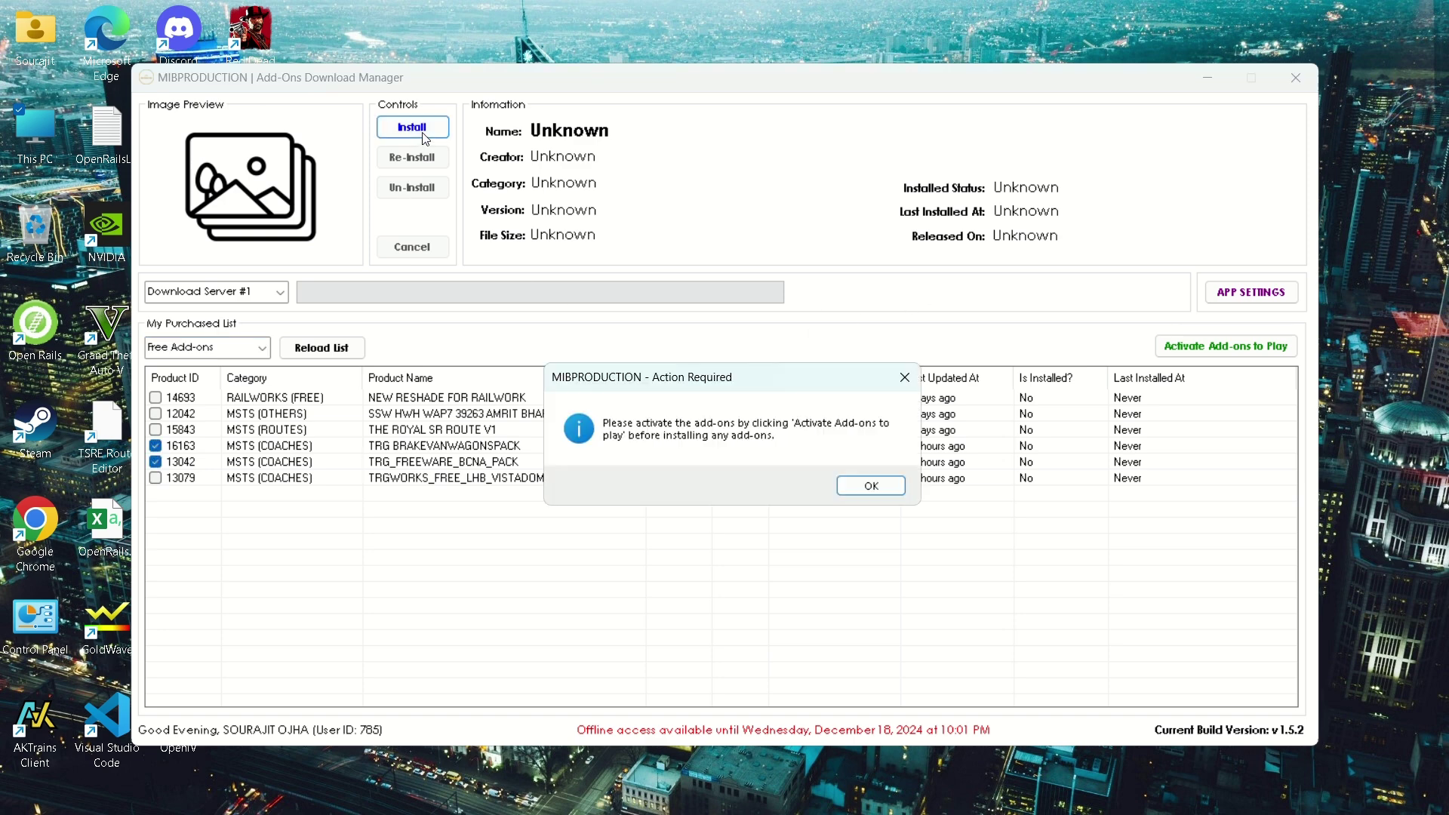
left_click(847, 487)
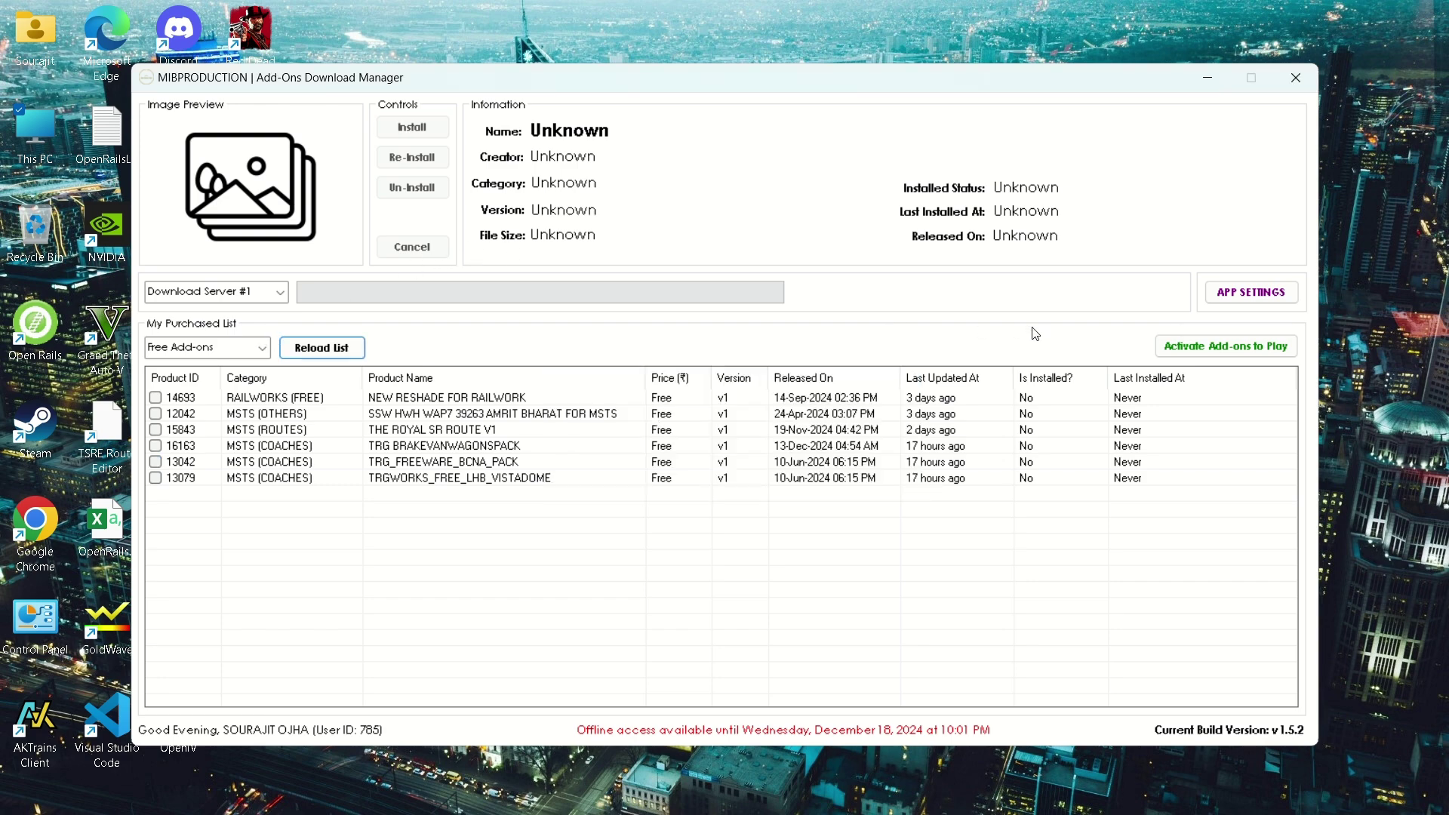
Activate the add-ons for play and install TRG BRAKEVANWAGONSPACK and TRG_FREEWARE_BCNA_PACK from the free list.
left_click(1181, 344)
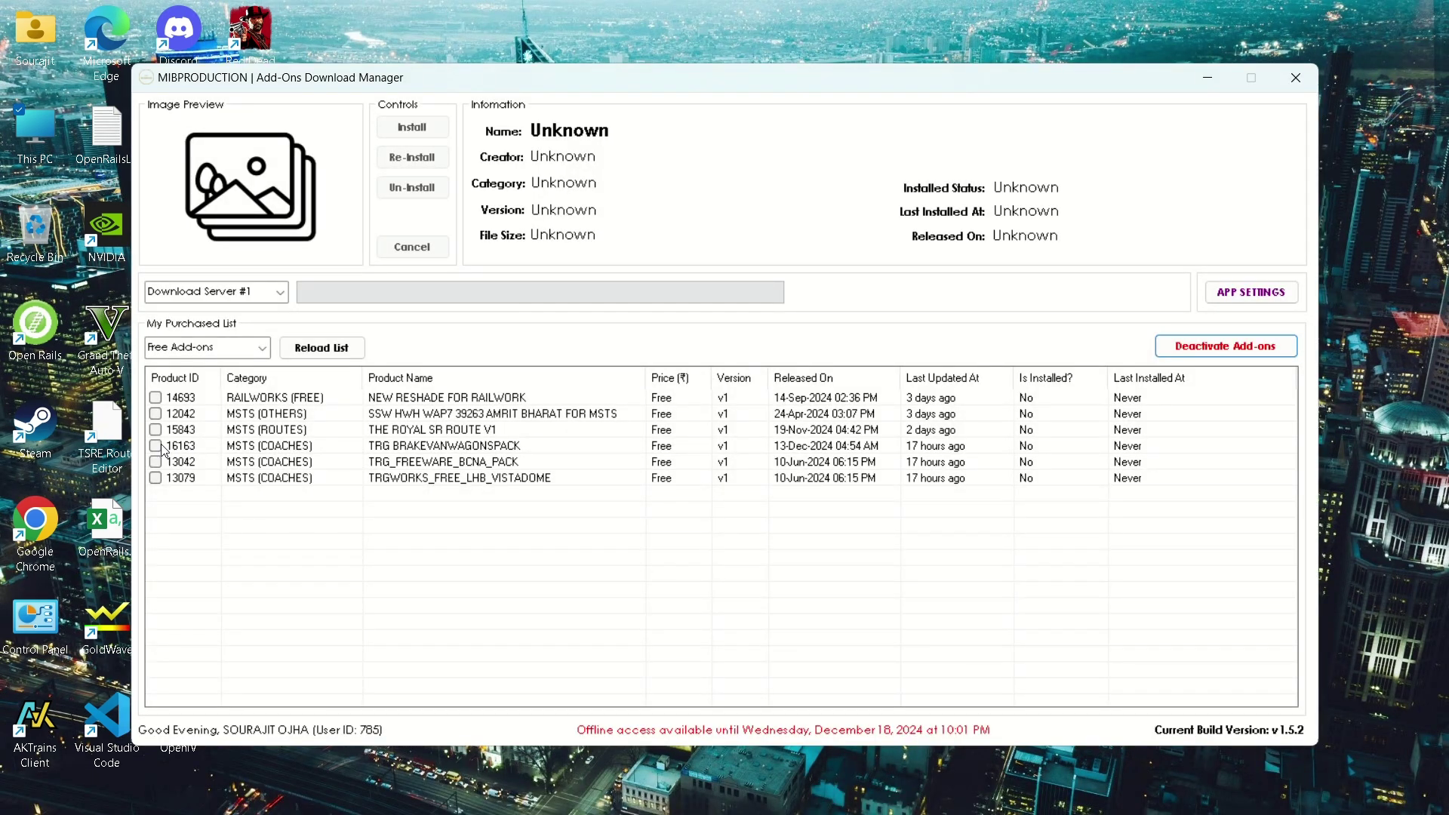
left_click(155, 445)
left_click(156, 462)
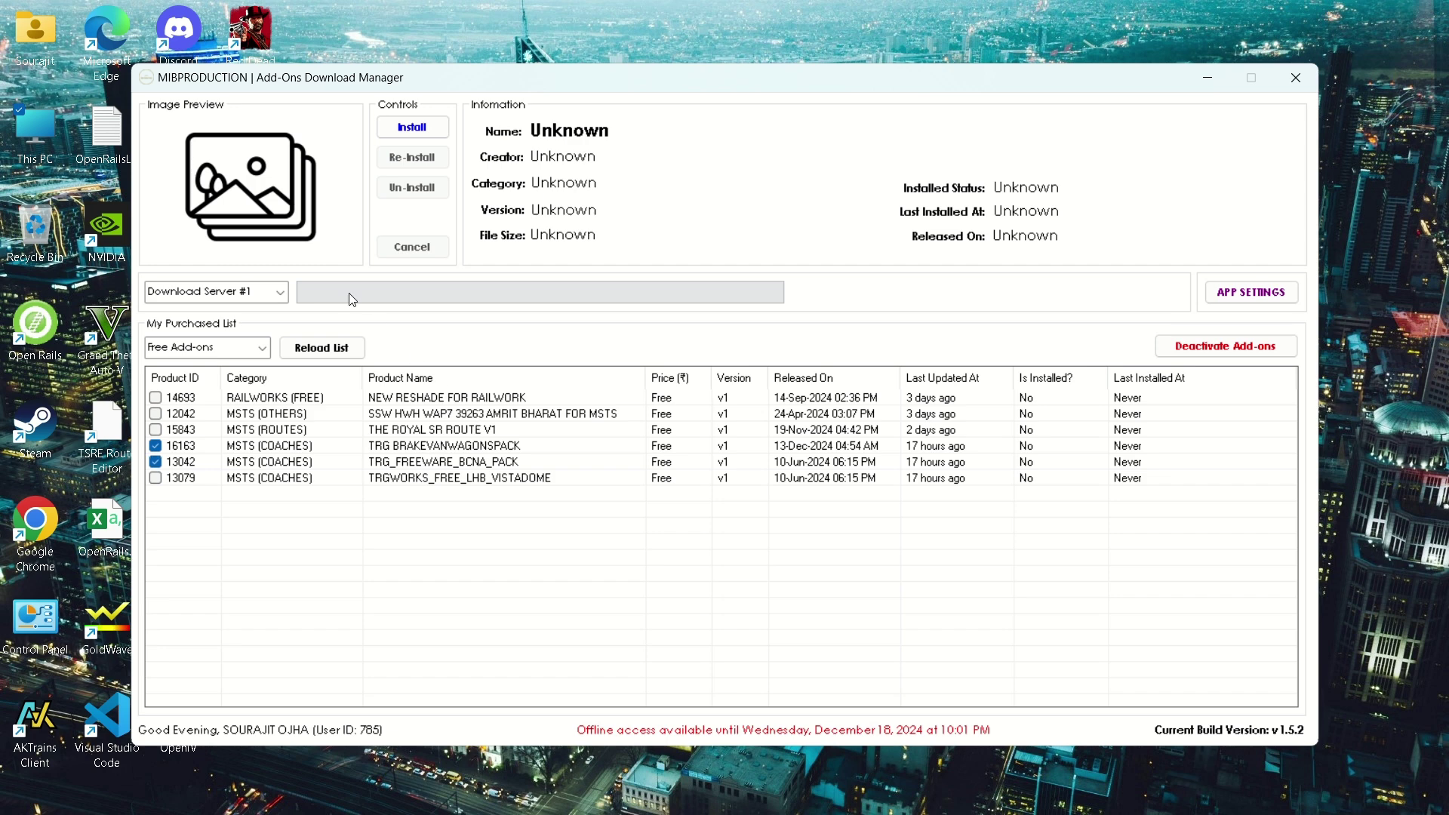
left_click(413, 127)
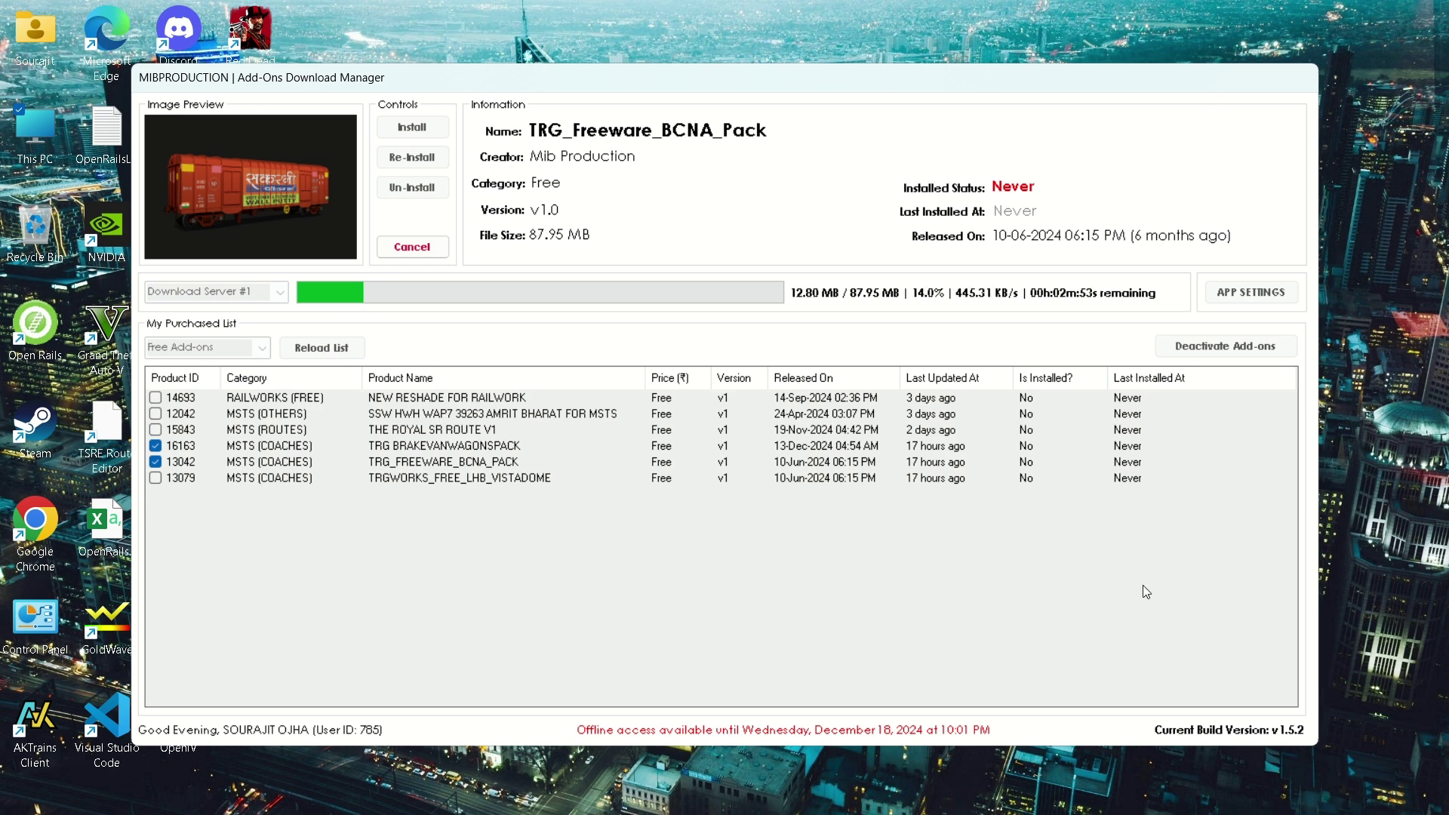
mouse_move(1067, 814)
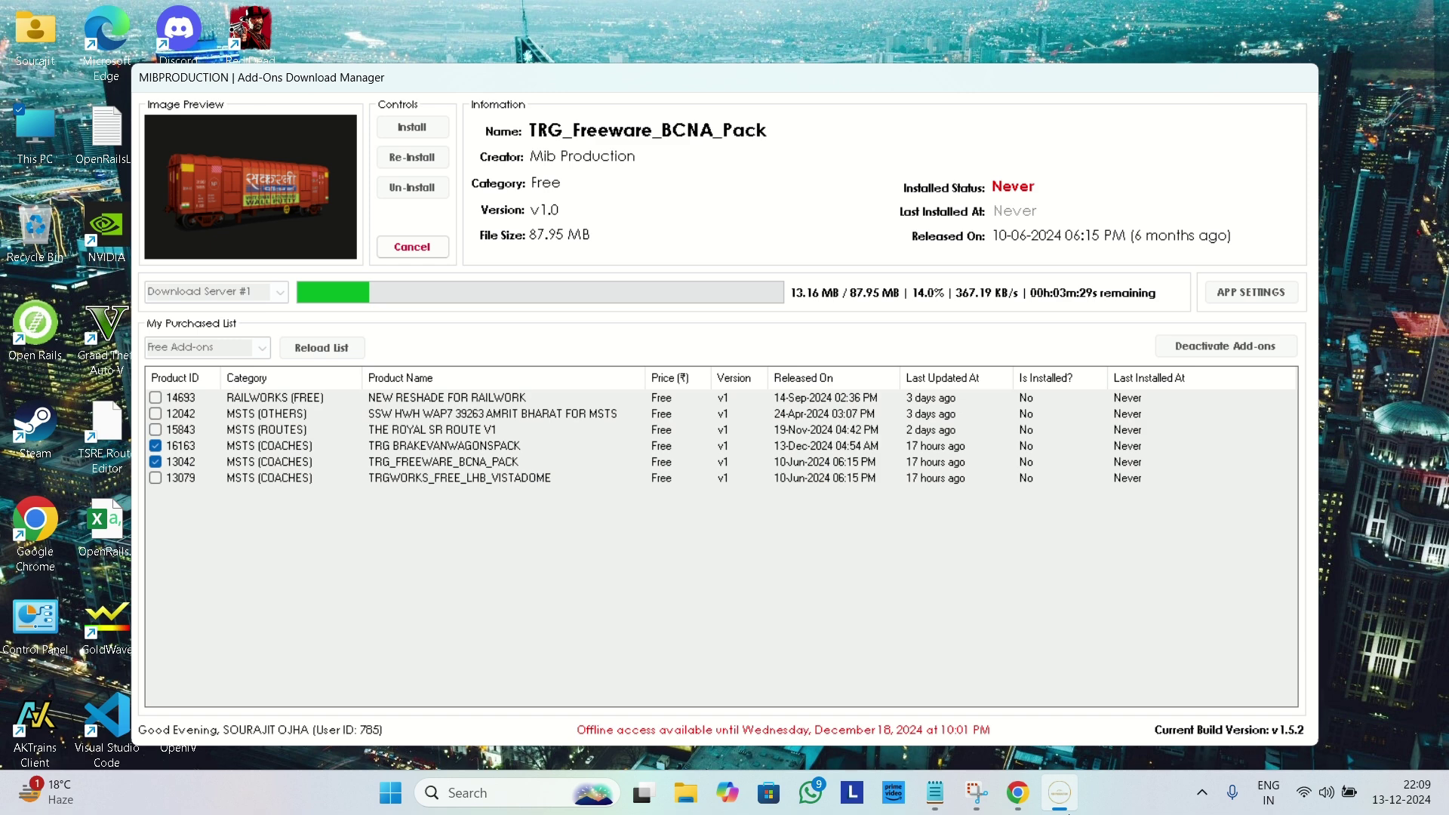